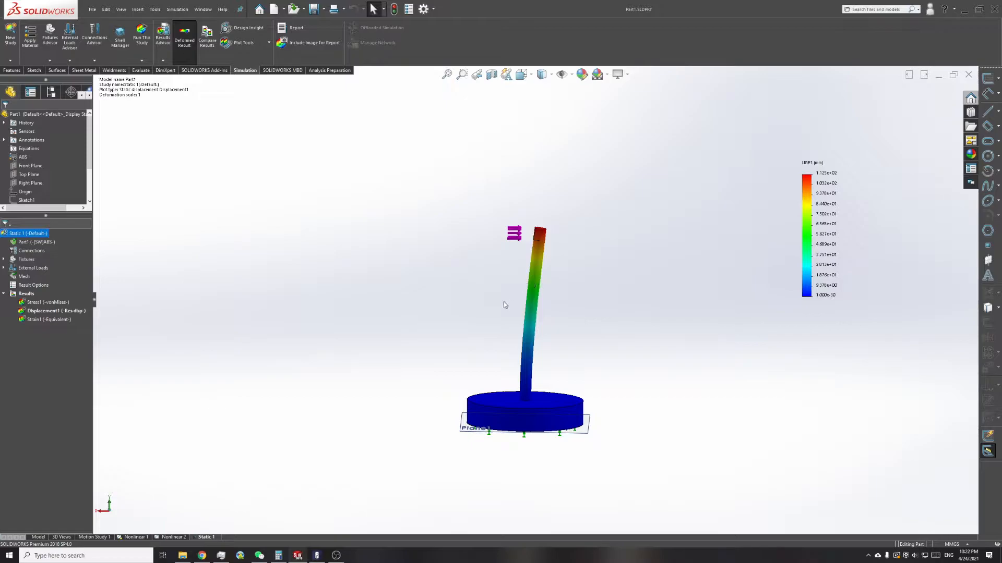
Step: Show the Part1 model instead of the Static 1 results and tile its window to half of the workspace
click(38, 537)
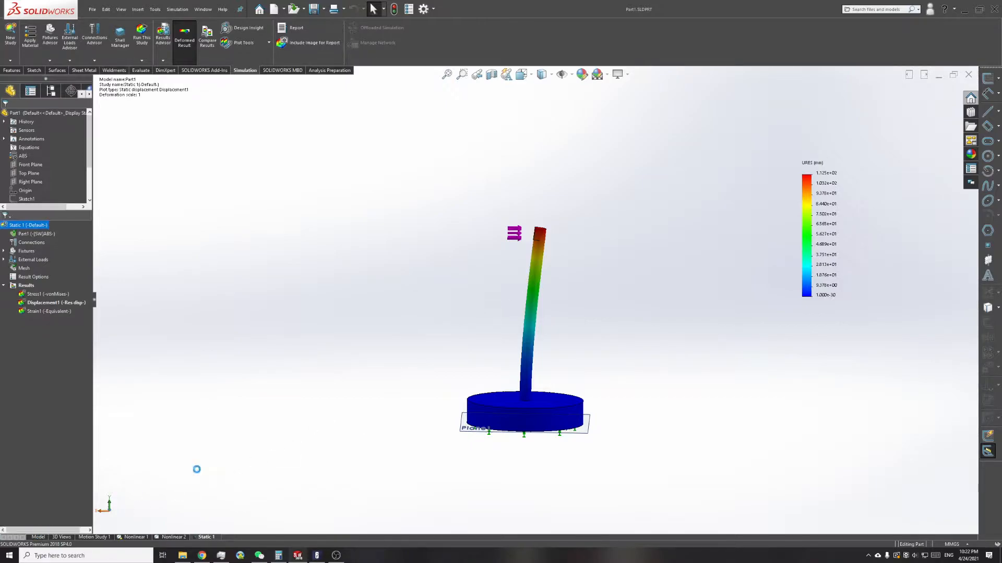
scroll(548, 279, down, 2)
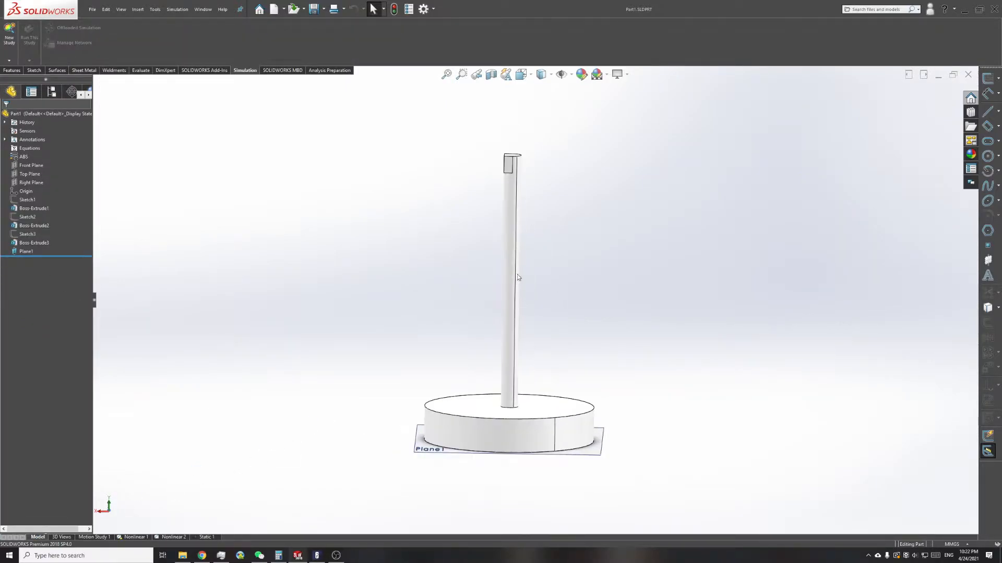
middle_drag(515, 279, 571, 266)
click(908, 74)
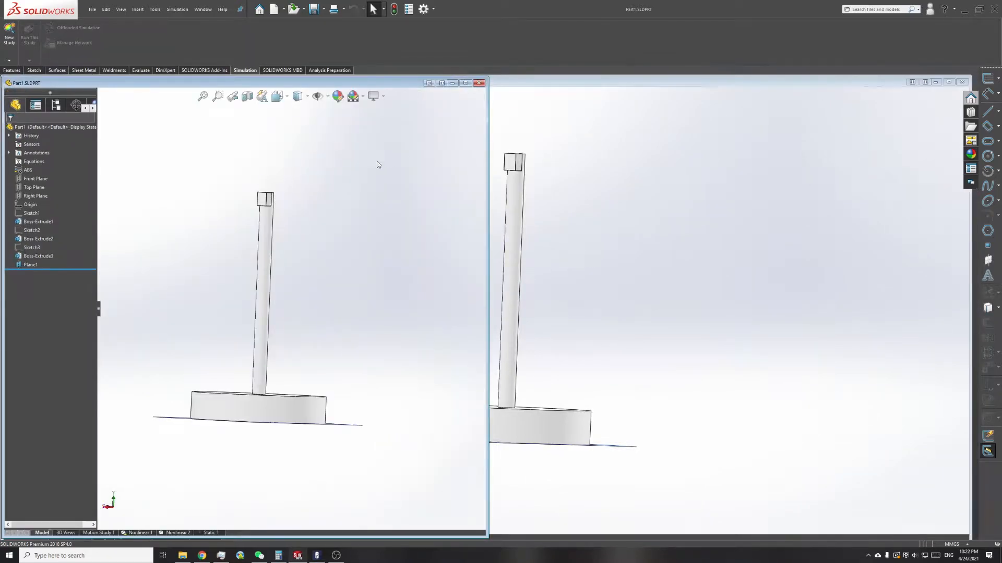
Step: Create a new part document and tile its window side by side with Part1
click(92, 10)
click(104, 24)
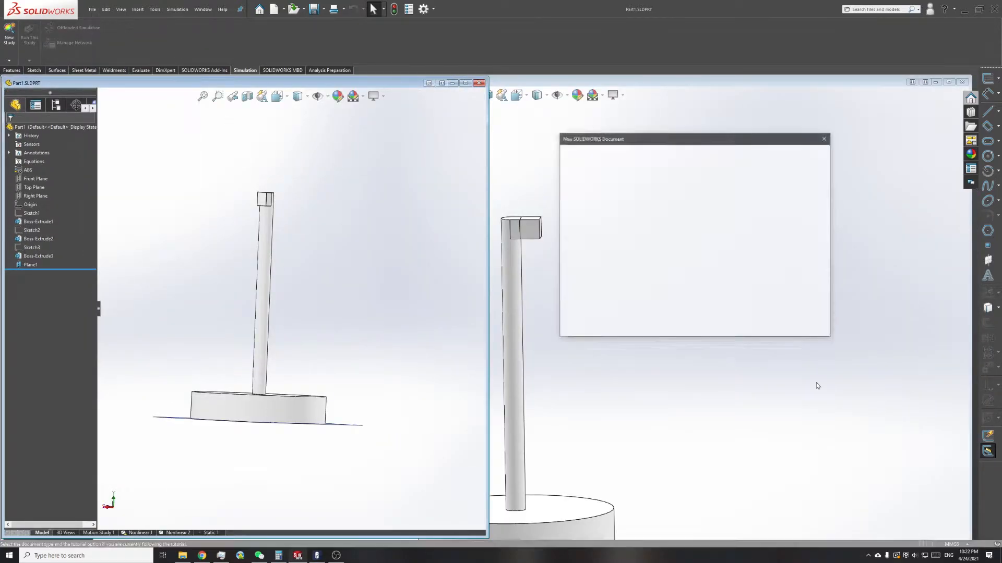
click(726, 322)
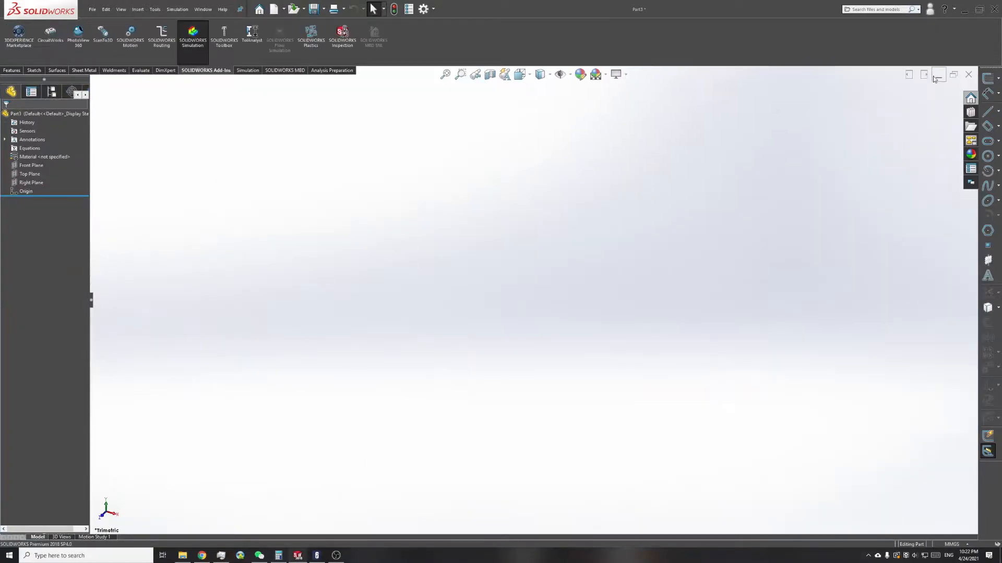
click(923, 74)
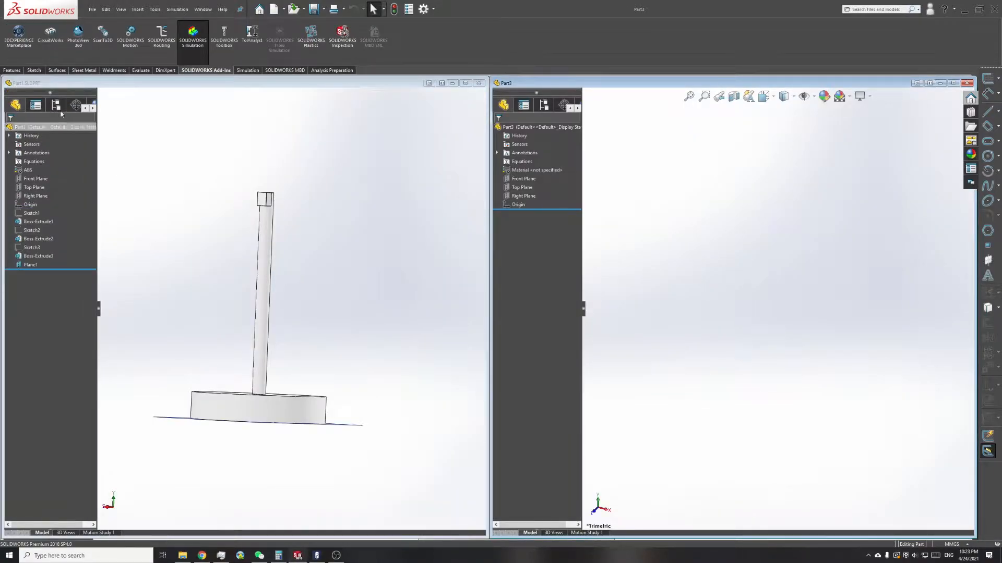
Step: Sketch a circle about 63 mm in diameter on the Top Plane of the new part, centred on the origin
click(34, 70)
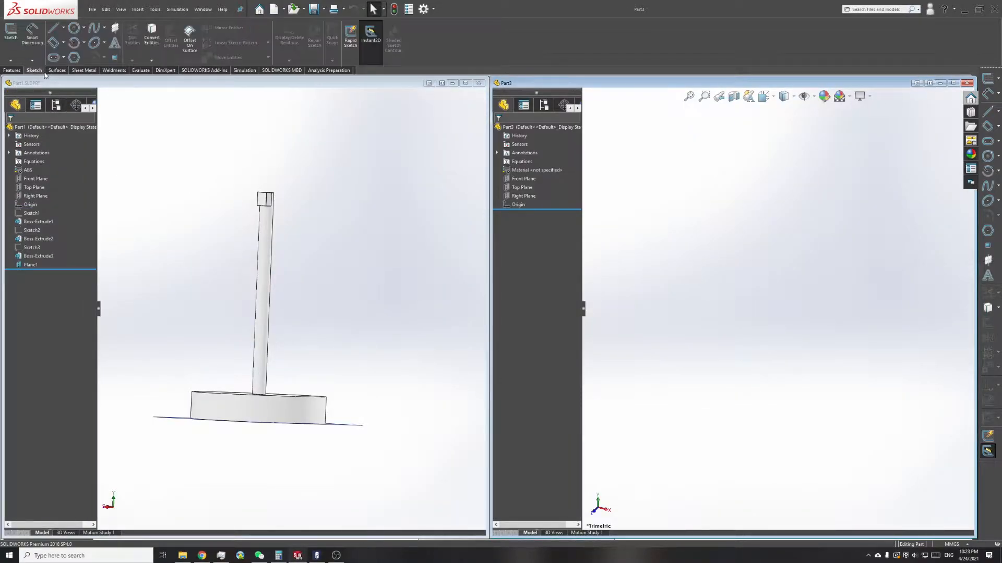
mouse_move(299, 367)
middle_down()
mouse_move(306, 425)
mouse_move(303, 385)
middle_up()
click(73, 28)
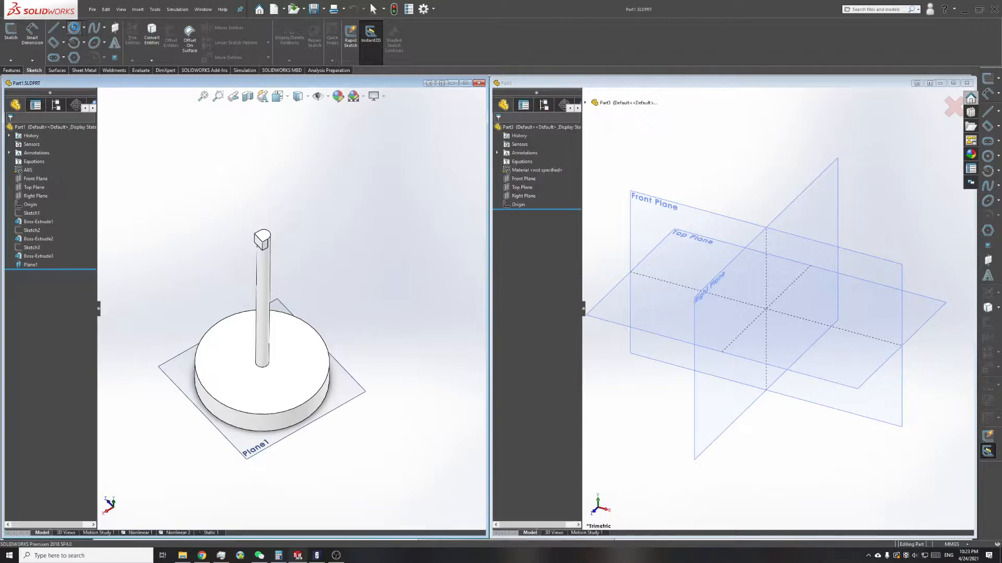
click(532, 297)
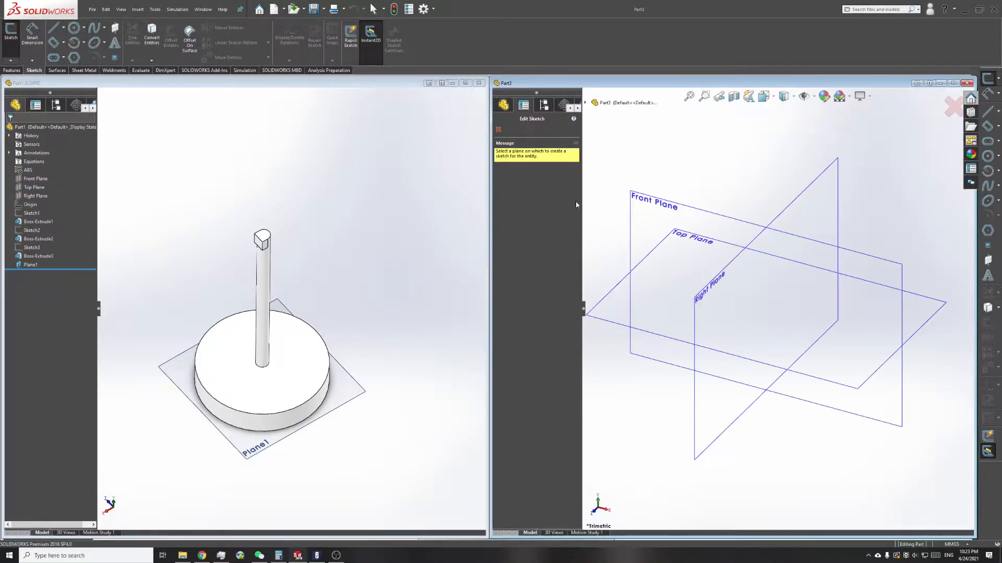
click(606, 299)
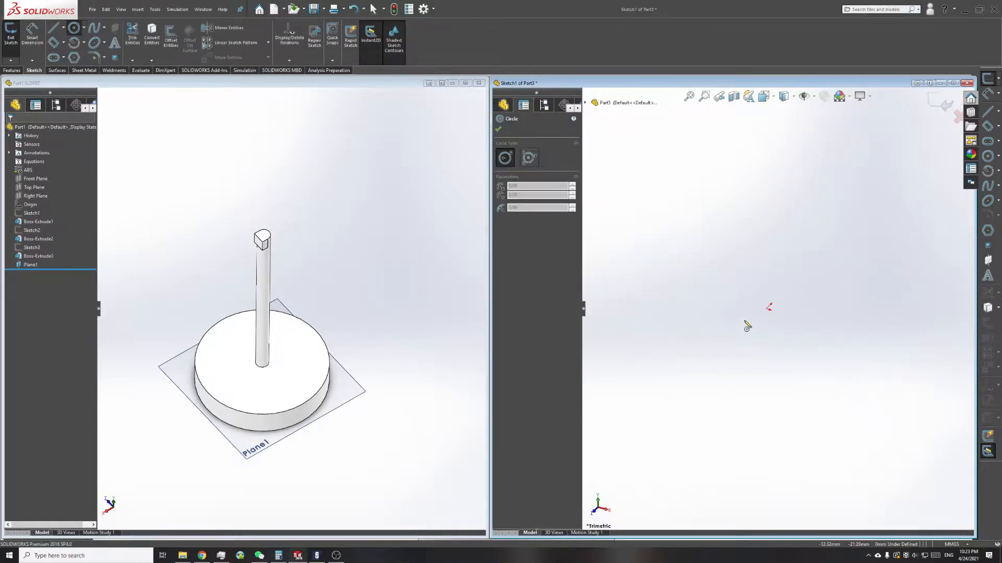
click(767, 309)
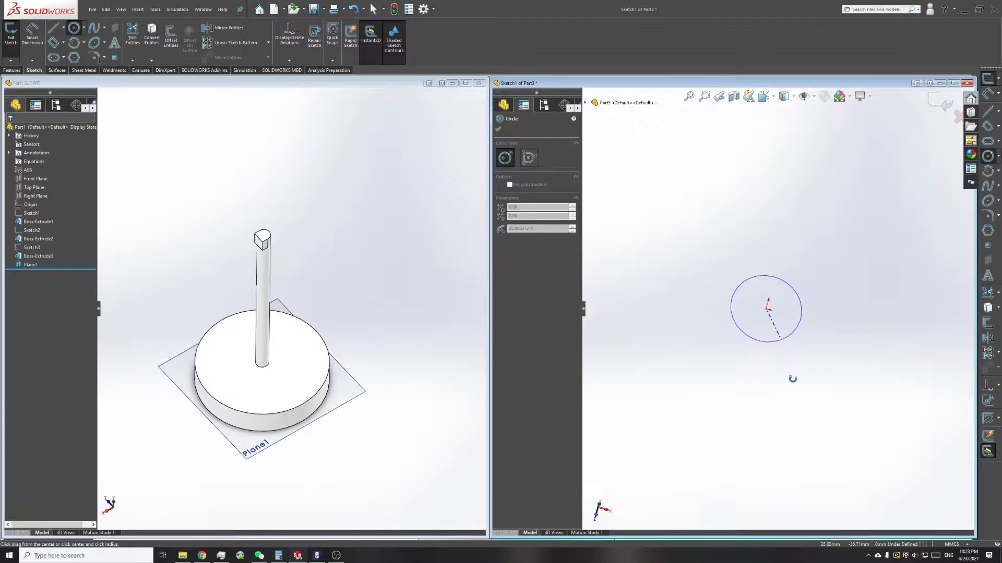
click(773, 362)
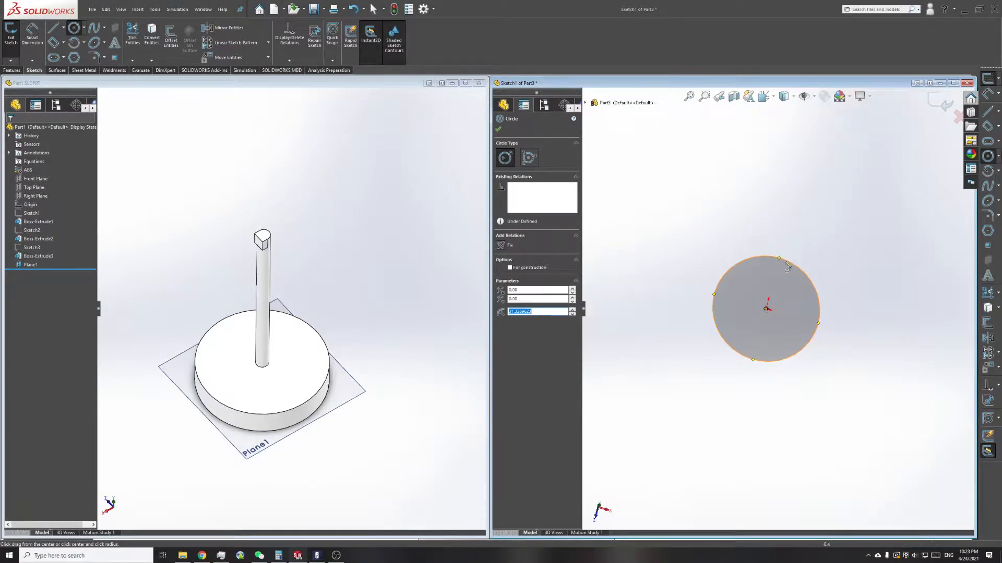
right_click(725, 234)
click(735, 250)
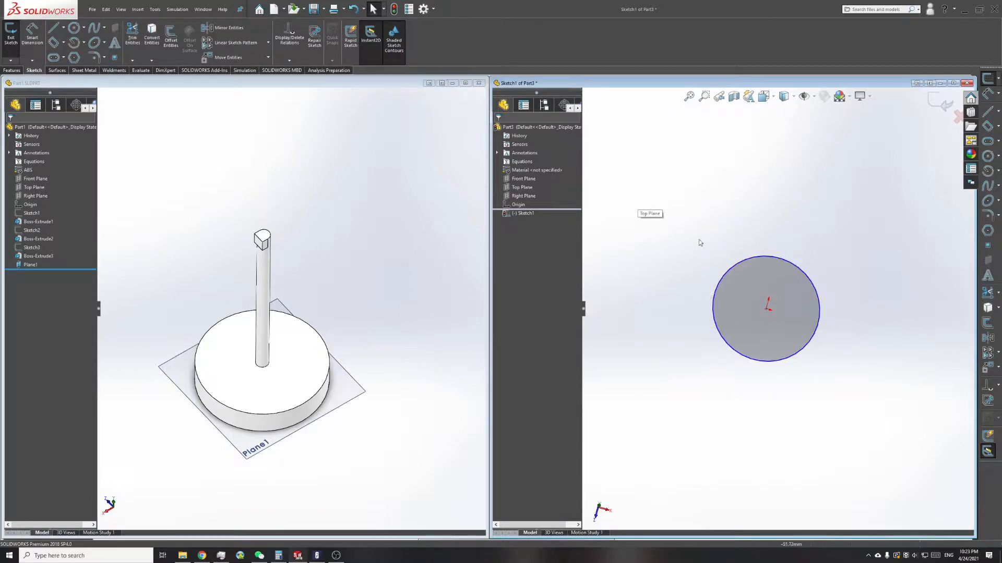
Step: Dimension the circle's diameter as 1000 mm
click(32, 36)
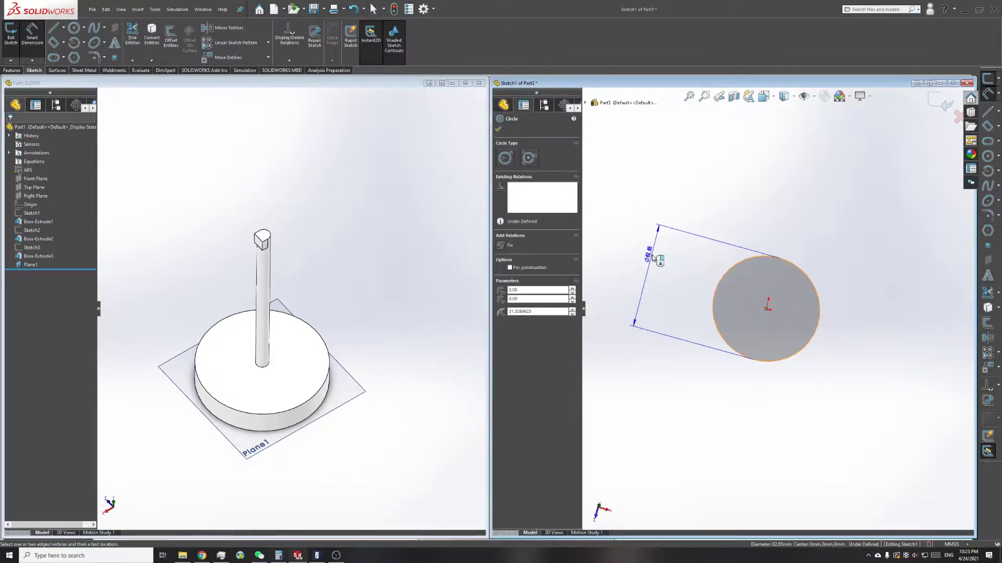
click(654, 256)
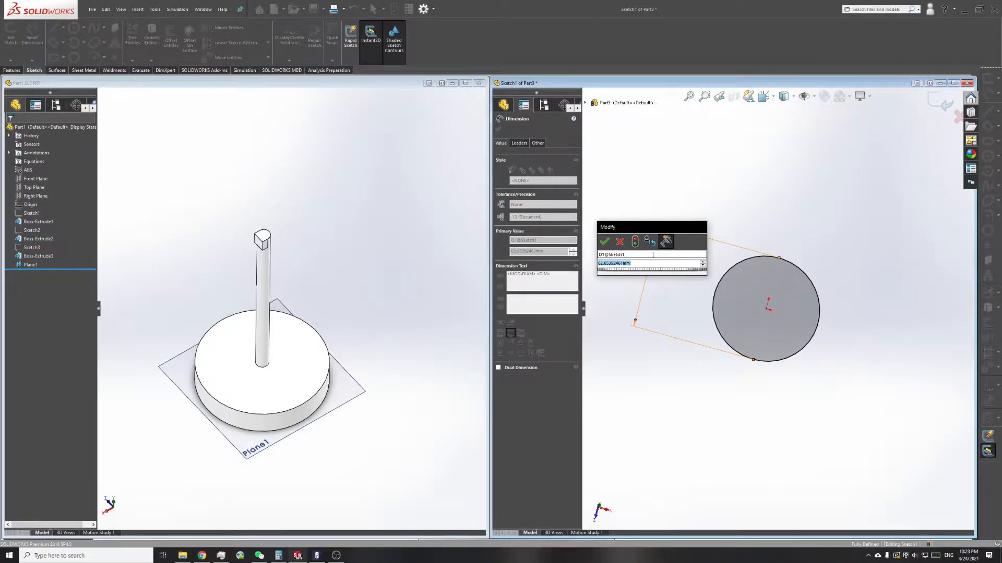
text(1000)
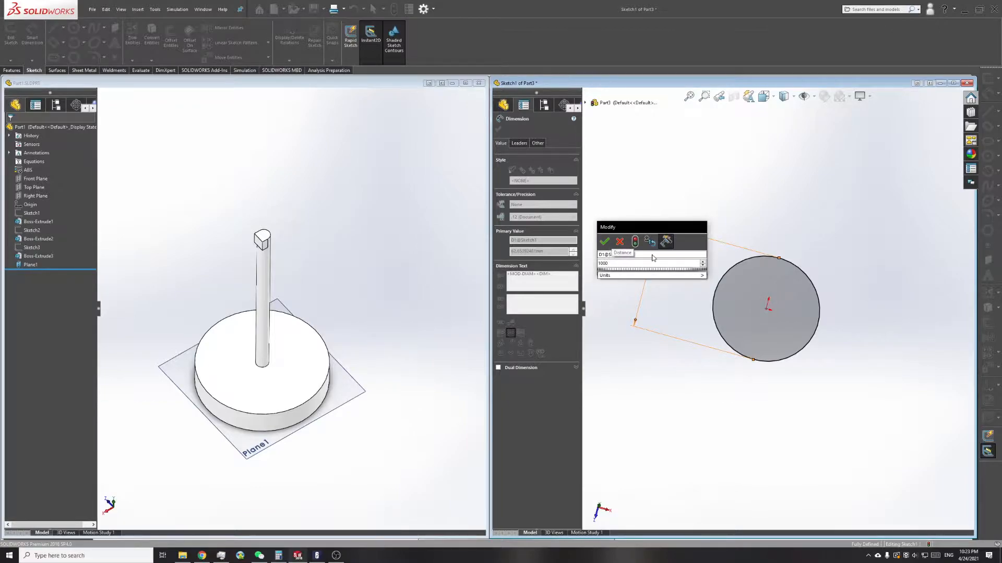
key(Return)
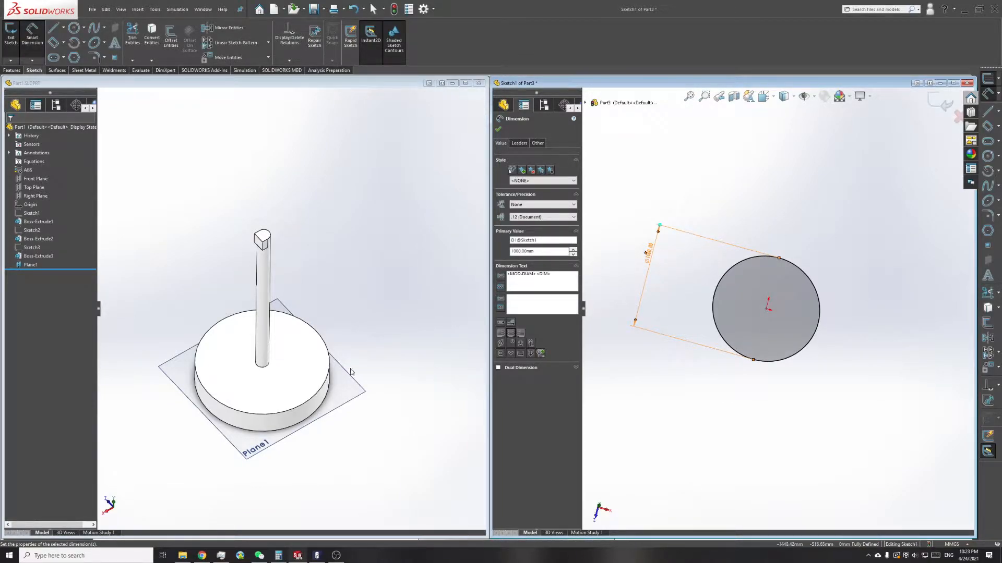
Step: Extrude the circle as a blind boss 100 mm deep to form the base disc
click(11, 70)
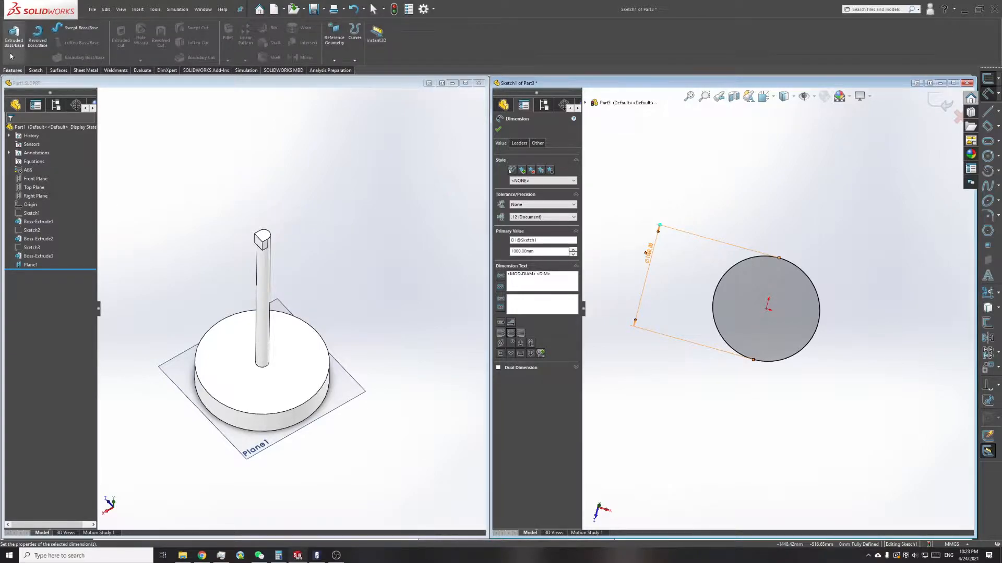
click(12, 52)
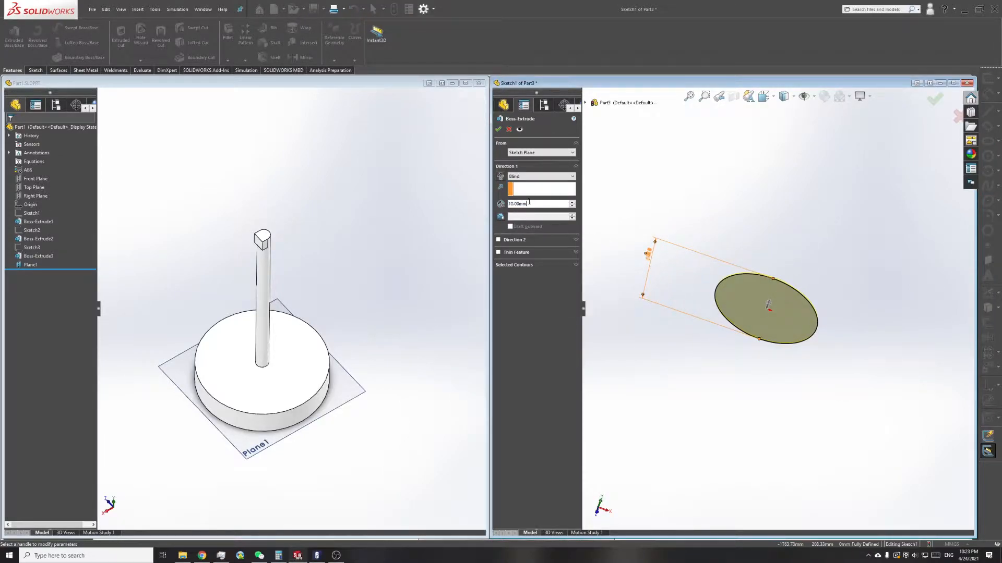
text(10)
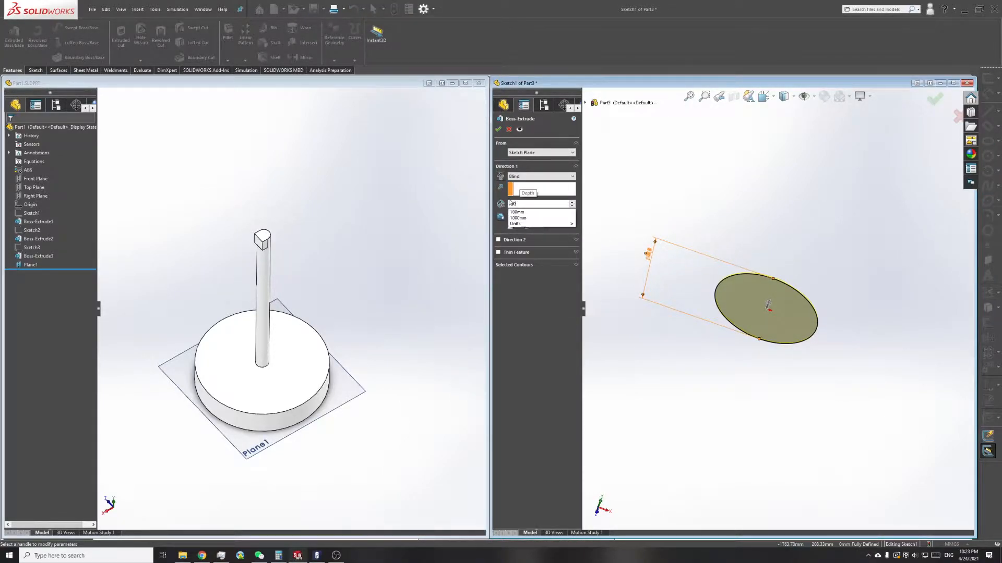
key(Return)
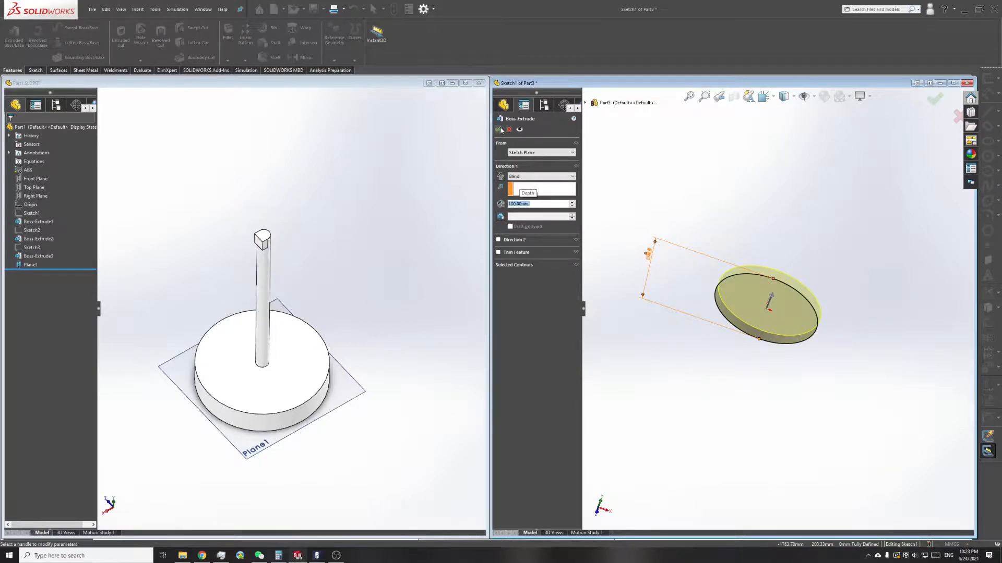
click(499, 130)
middle_drag(876, 290, 750, 308)
scroll(751, 308, up, 1)
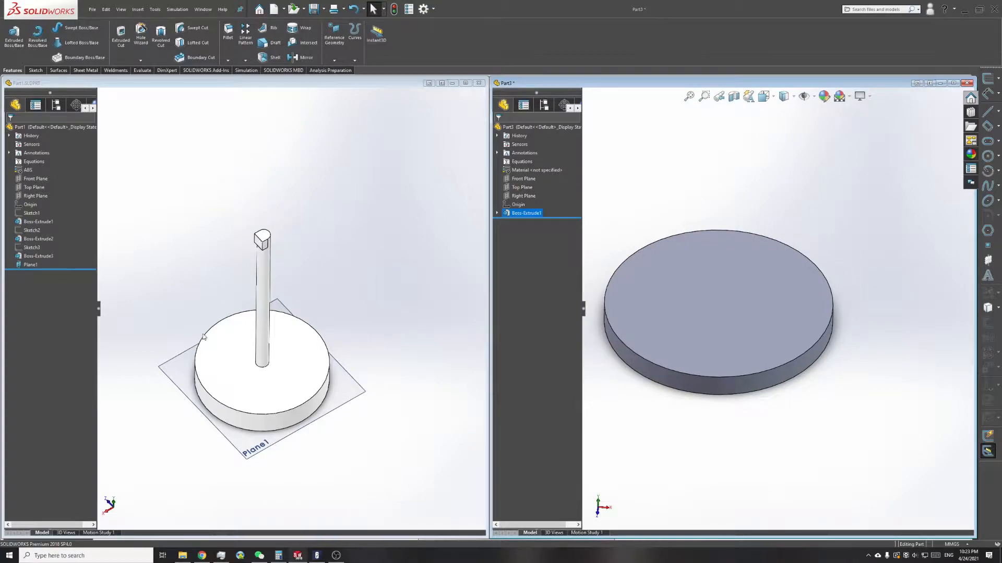
Step: Start a rectangle in a new sketch on the upper face of the base disc
click(35, 70)
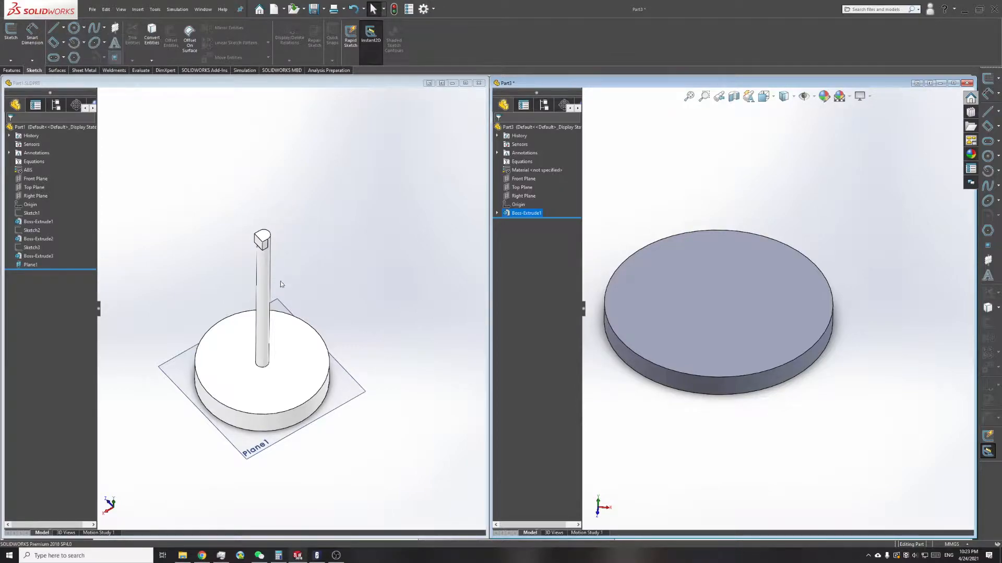
click(54, 43)
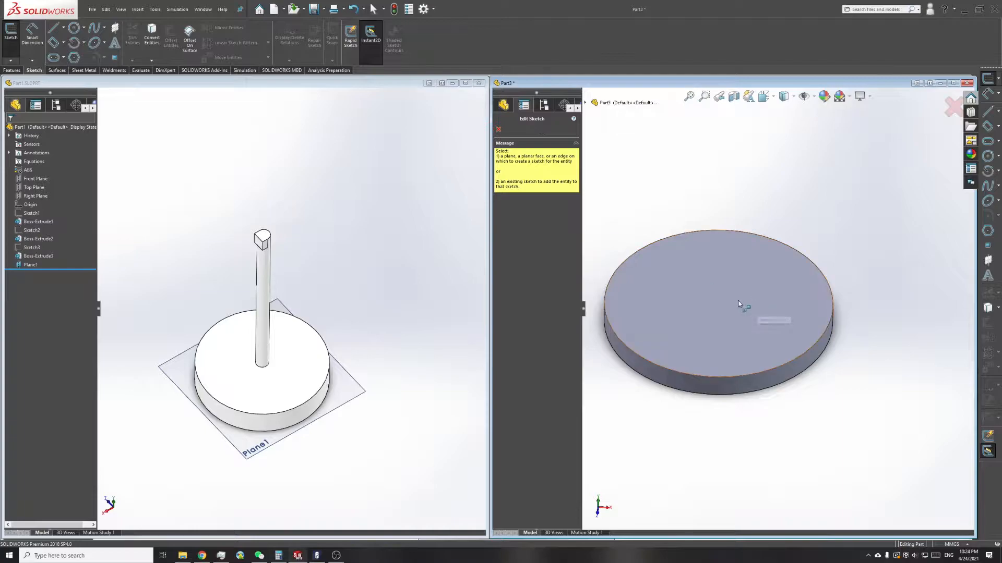
click(722, 306)
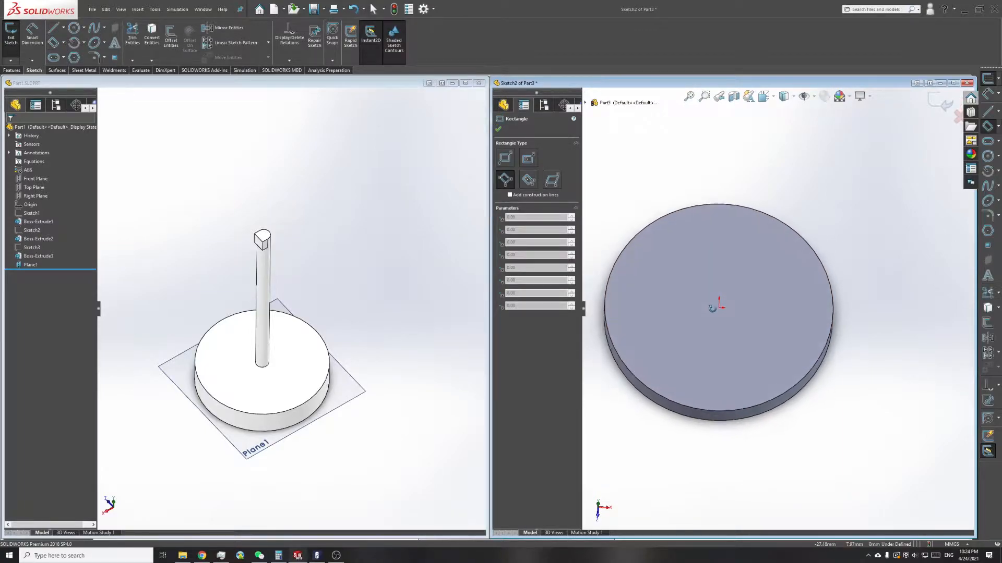
right_click(707, 260)
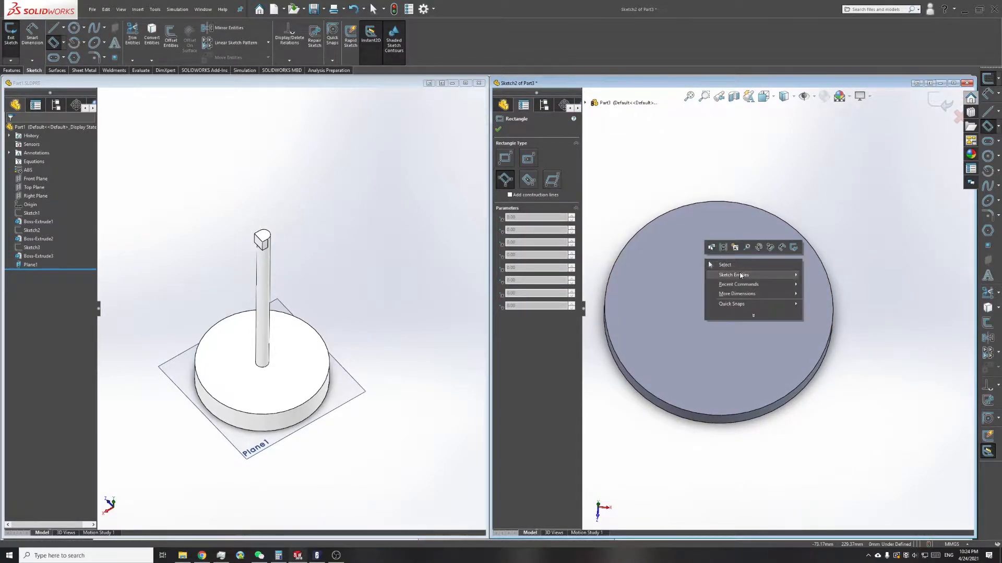
key(Escape)
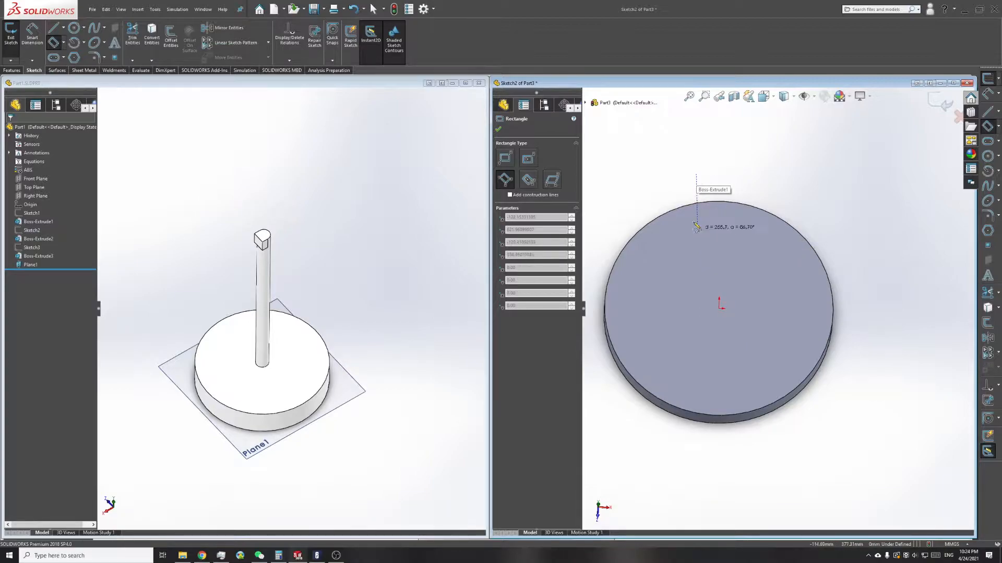
key(Escape)
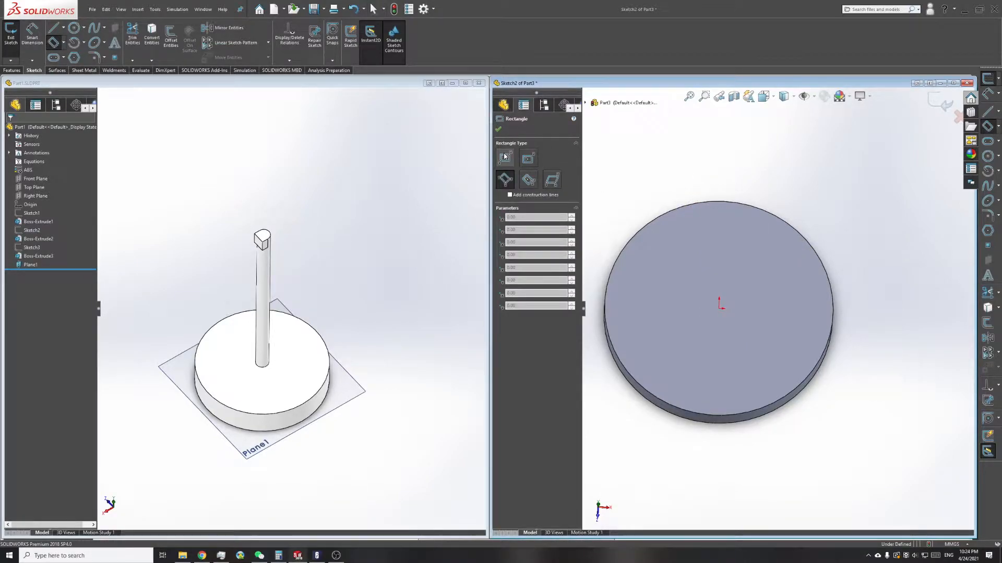
Step: Draw a center rectangle about 389 by 375 mm from the origin on the disc's upper face
click(529, 164)
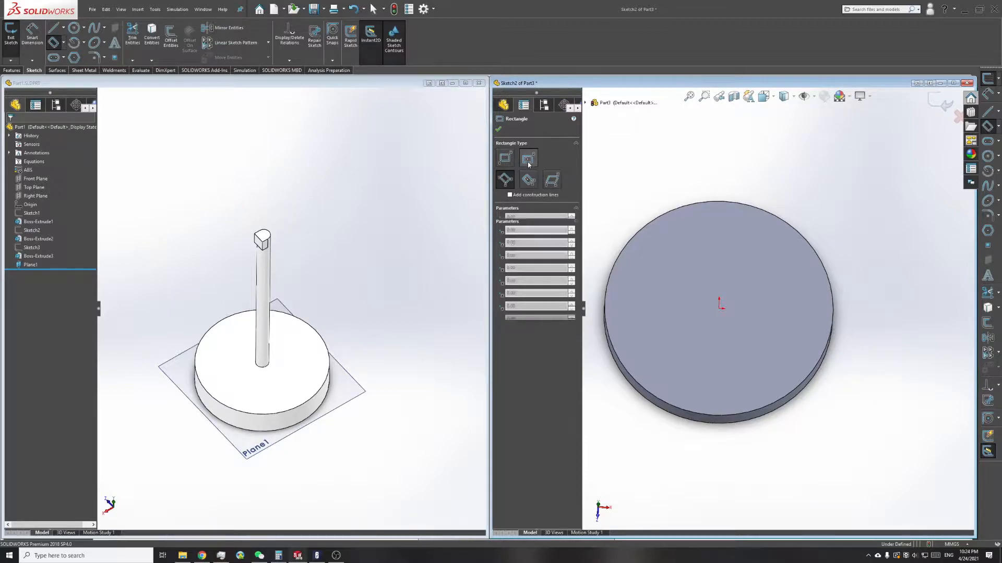
click(719, 307)
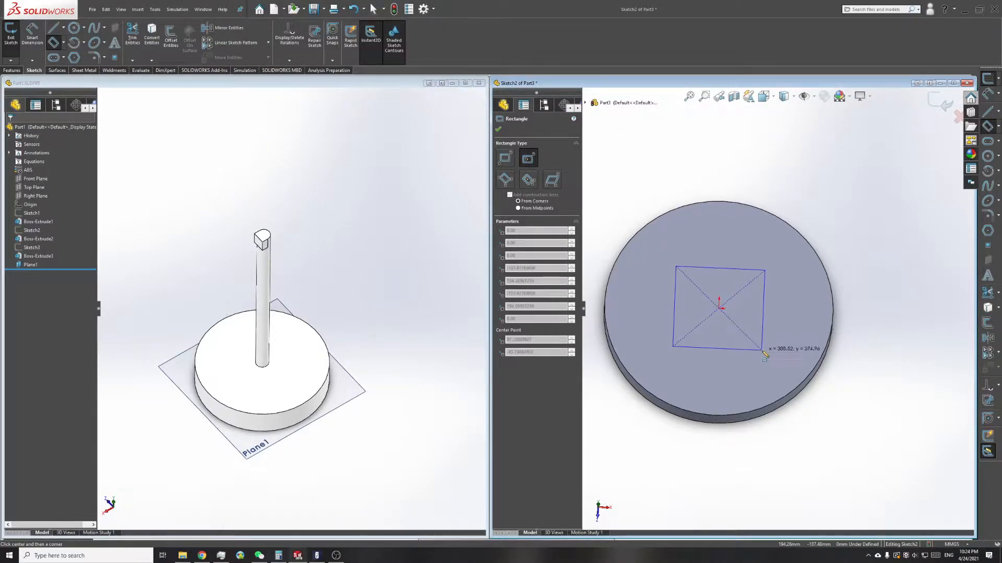
click(762, 350)
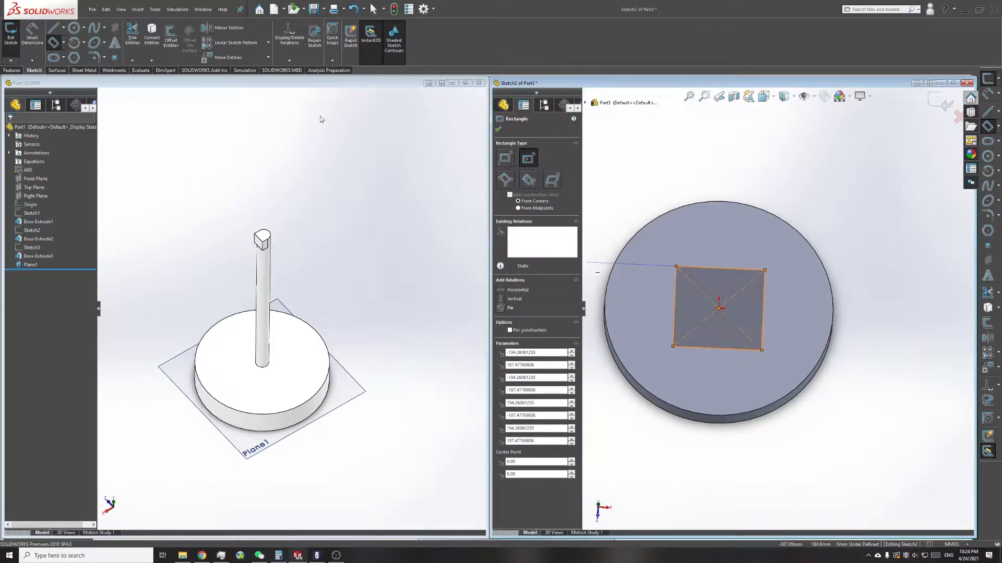
key(Escape)
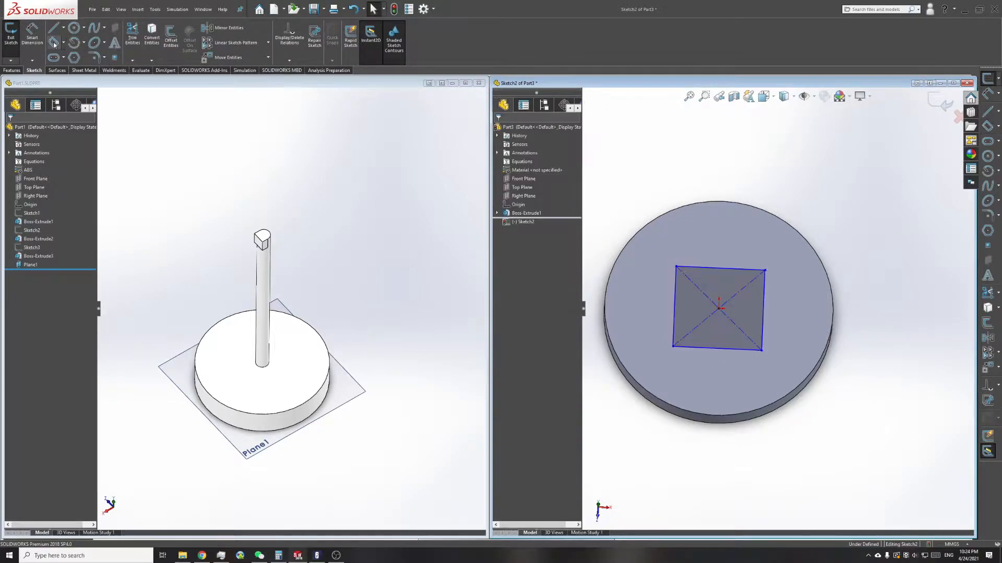
Step: Dimension one of the rectangle's shorter sides as 100 mm
click(674, 294)
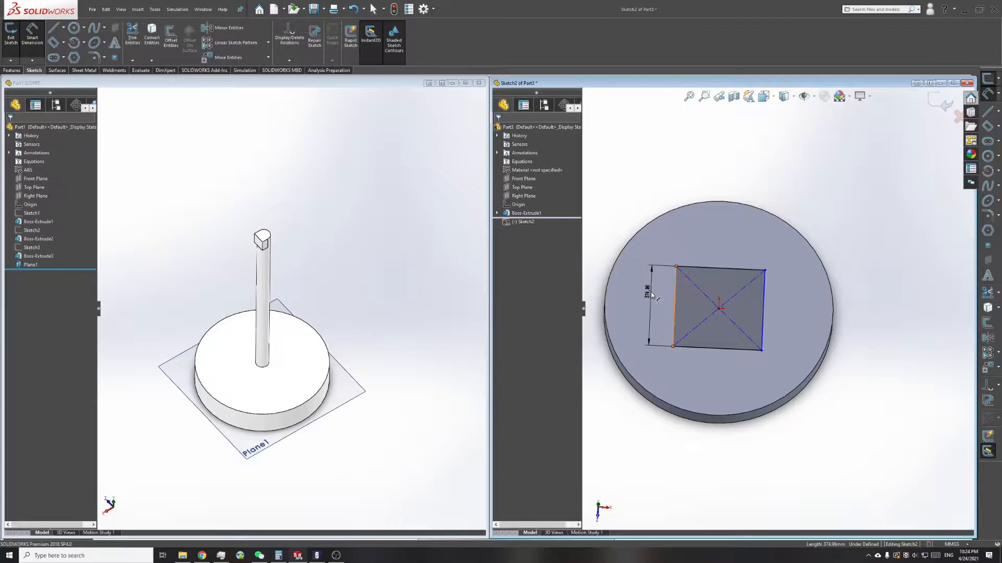
click(652, 295)
text(10)
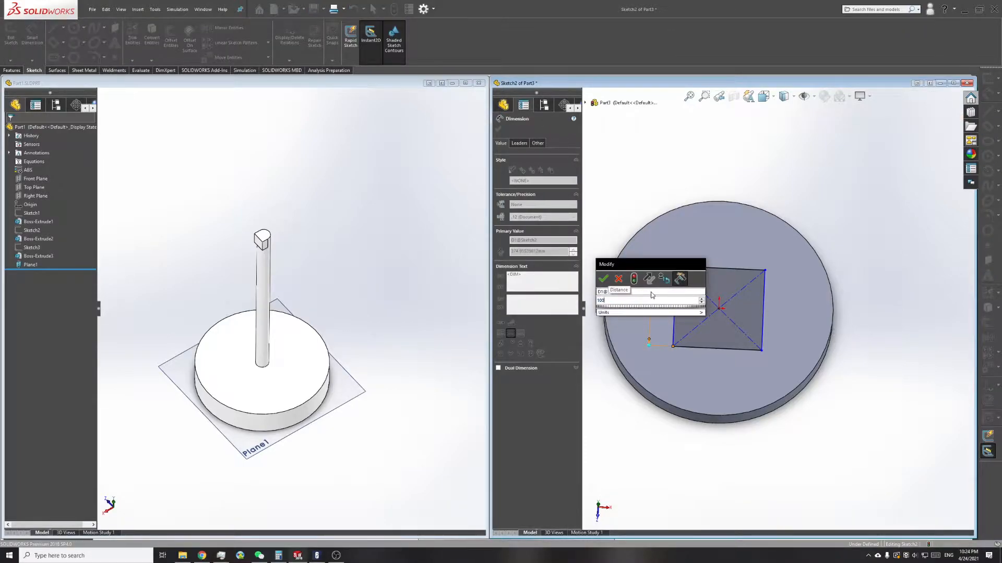
text(0)
key(Return)
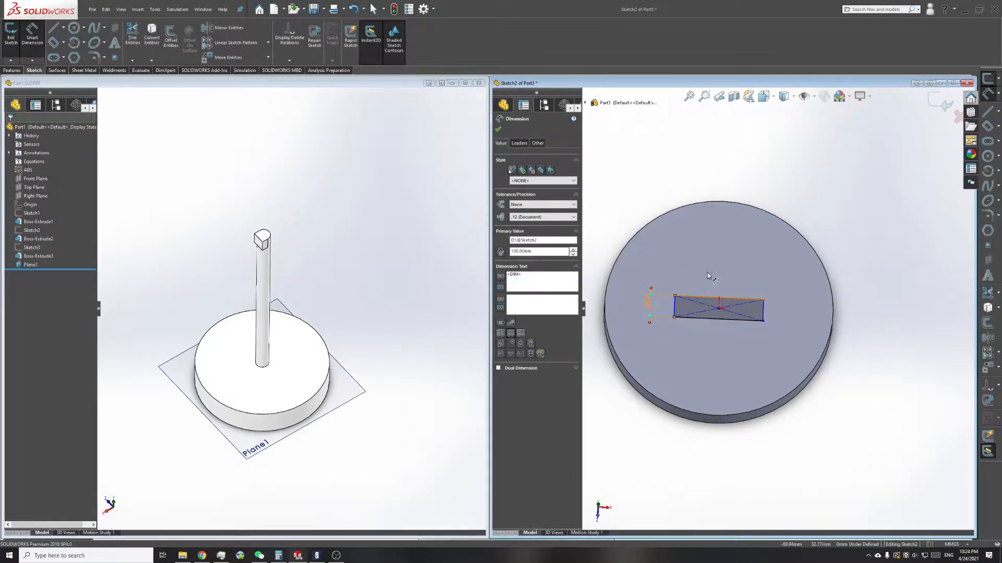
Step: Dimension one of the rectangle's longer sides as 100 mm
click(706, 297)
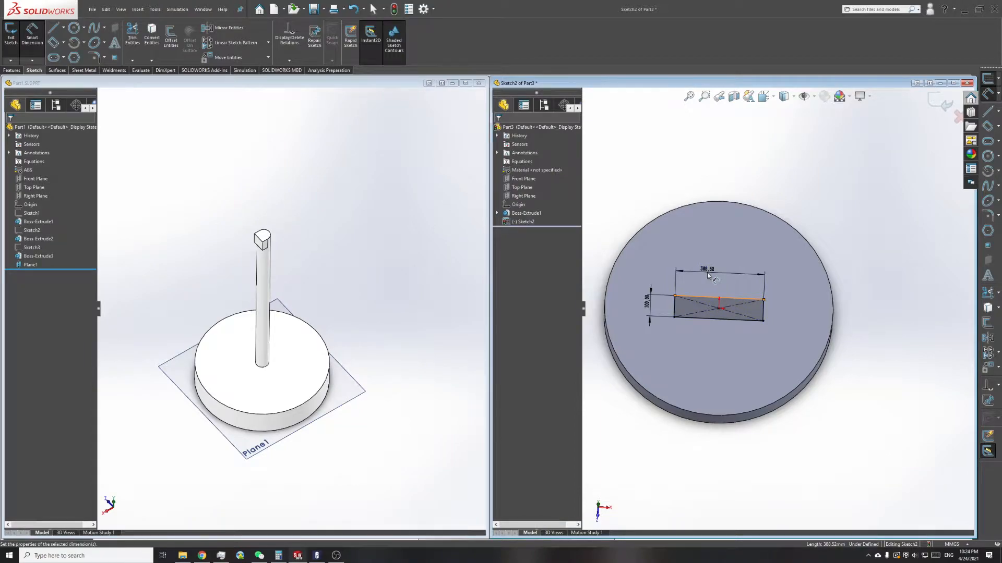
click(707, 275)
text(100)
key(Return)
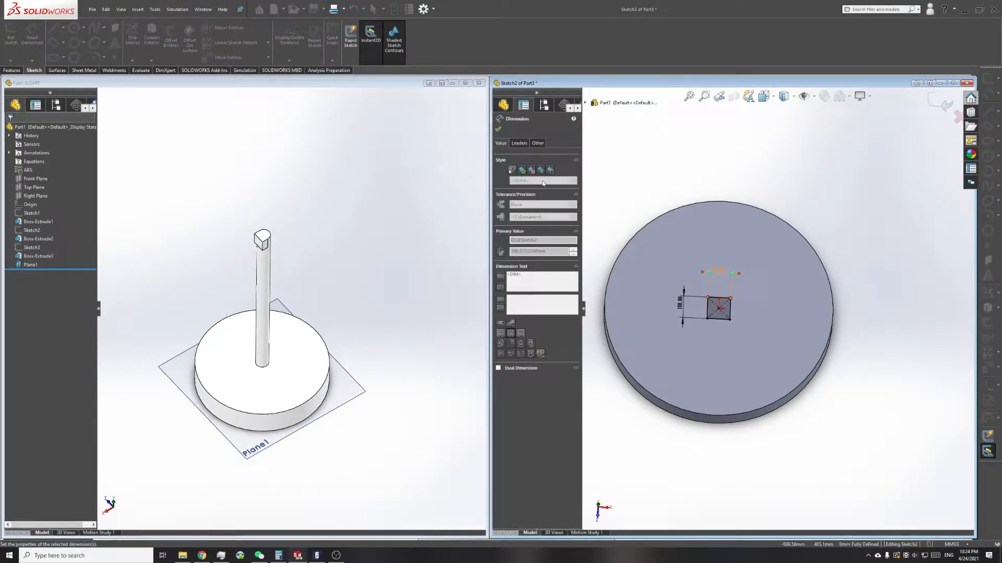
click(498, 130)
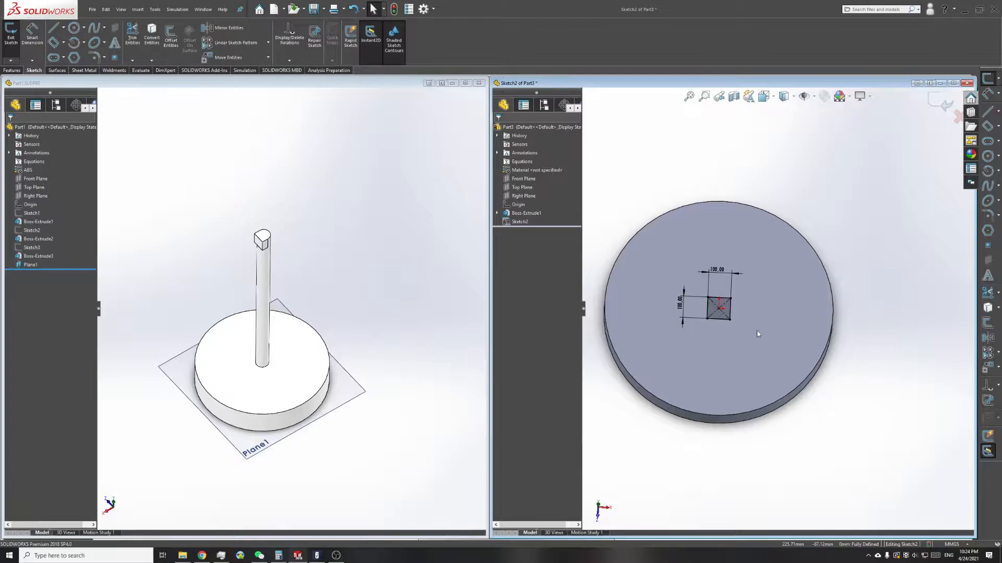
Step: Extrude the square as a blind boss 1500 mm deep to form the post on the base disc
click(11, 70)
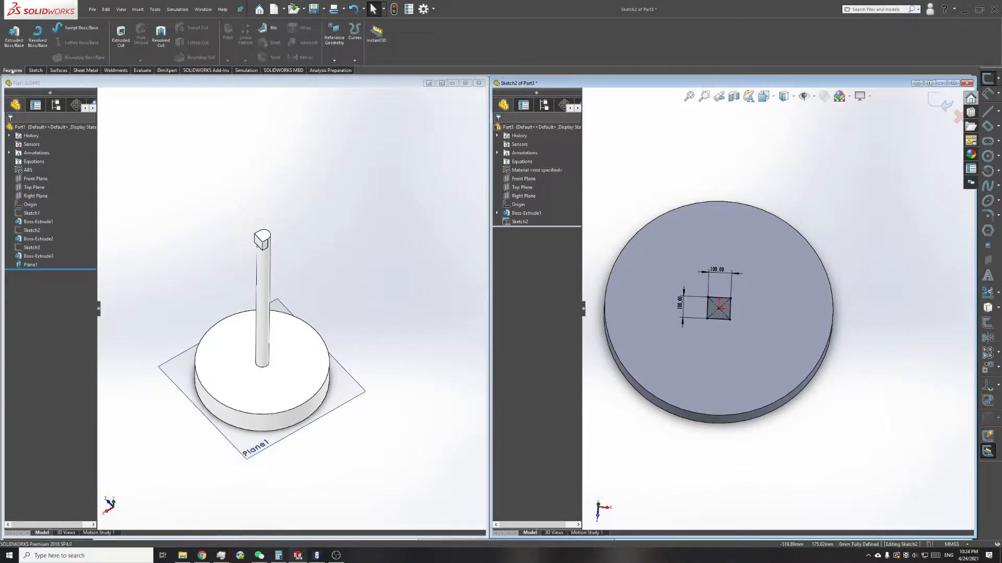
click(14, 38)
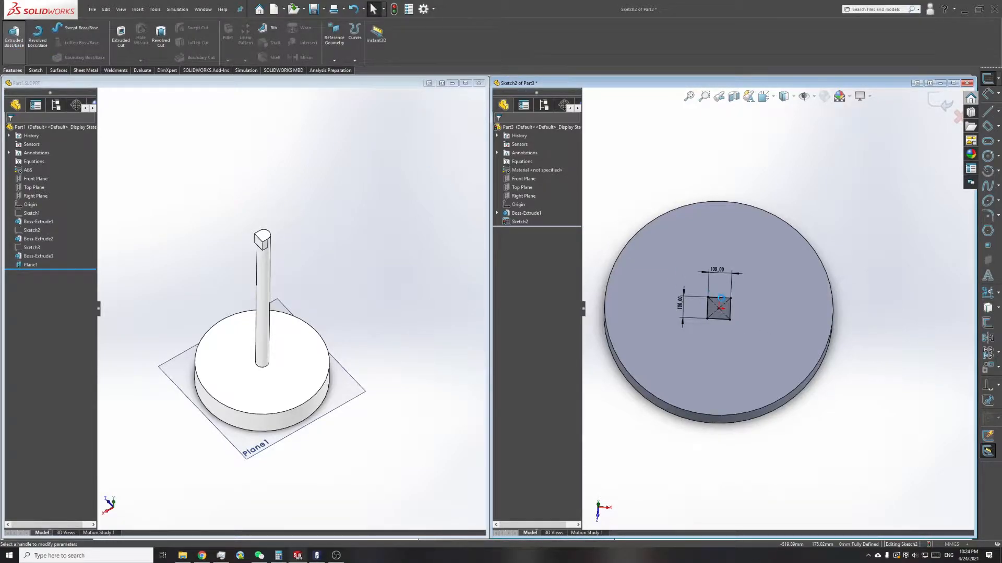
drag(725, 298, 738, 172)
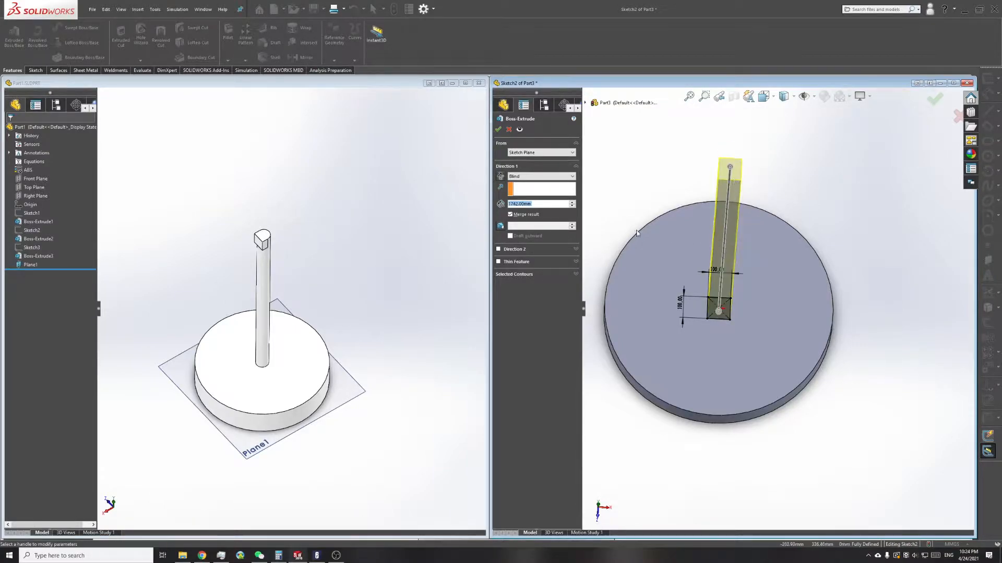
click(533, 204)
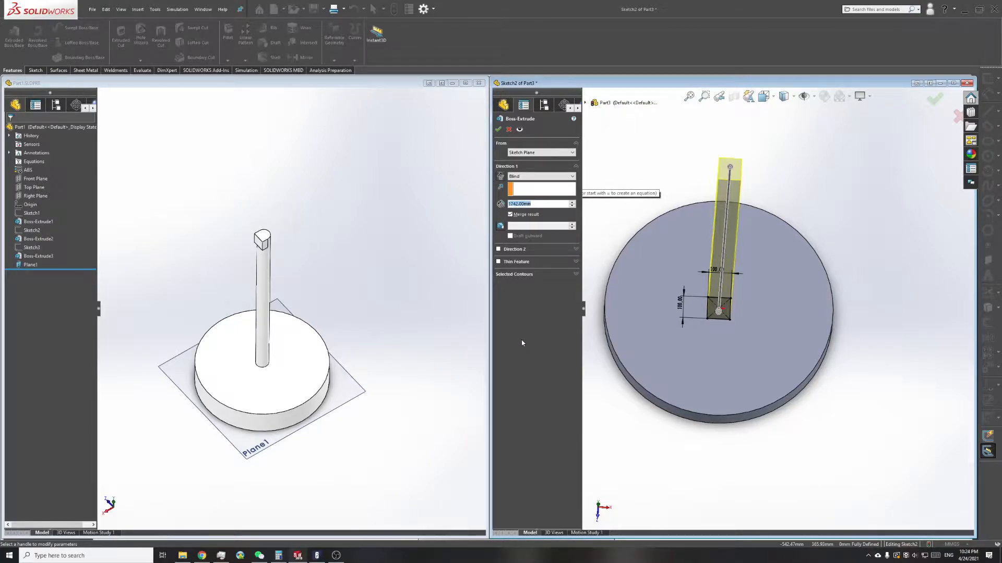
text(1500)
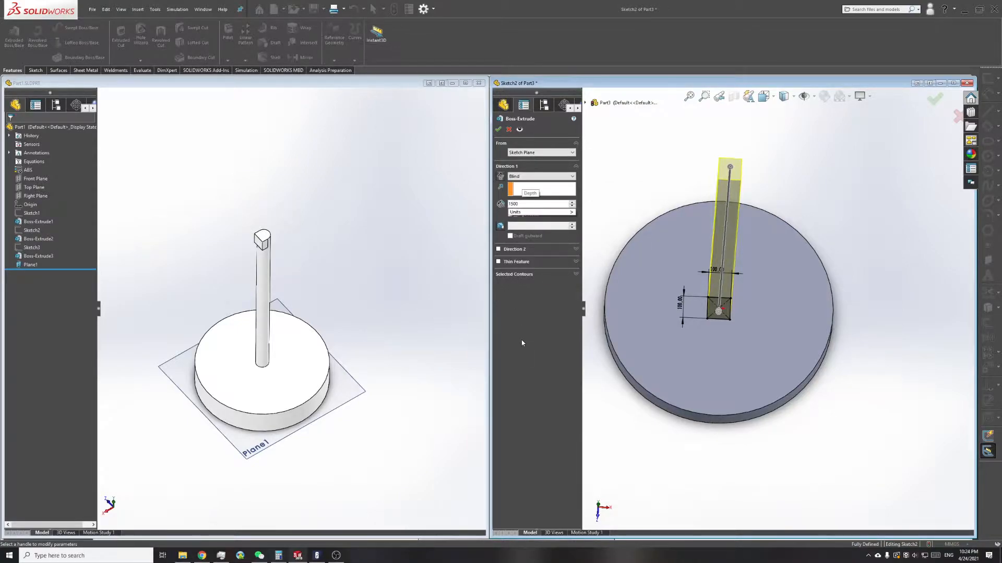
key(Return)
click(499, 130)
Step: Start a new sketch on one of the post's side faces
middle_drag(744, 192, 737, 184)
scroll(737, 184, up, 5)
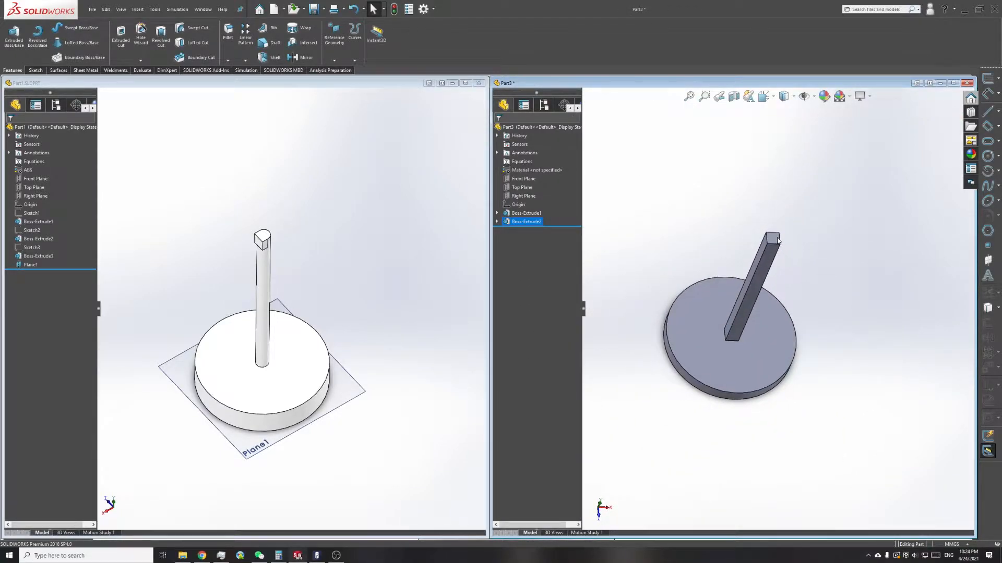
scroll(777, 240, down, 6)
middle_drag(747, 305, 846, 296)
click(757, 300)
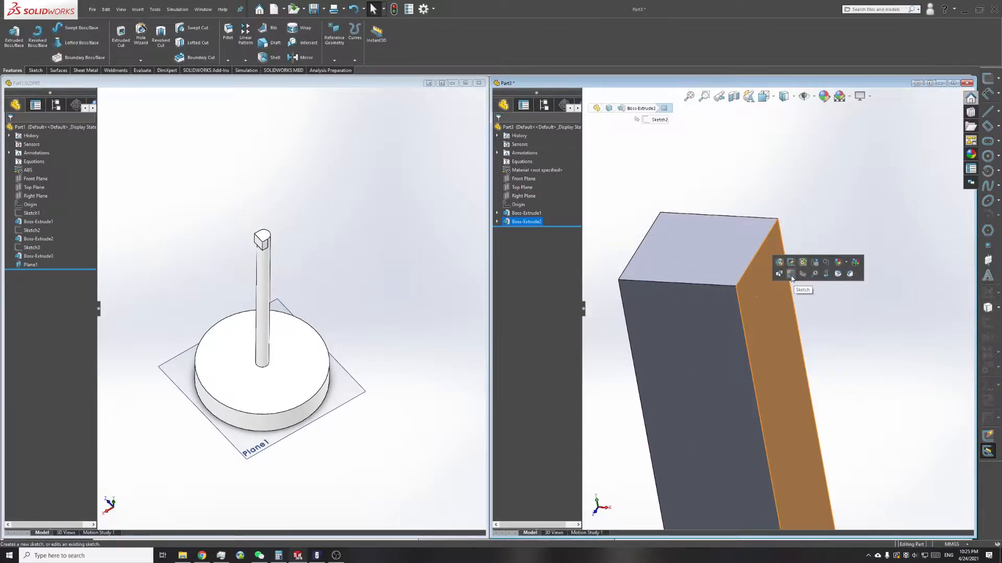
click(791, 275)
Step: Orient the model to the standard Right view to face the post's sketch plane near its upper end
middle_drag(782, 320, 730, 304)
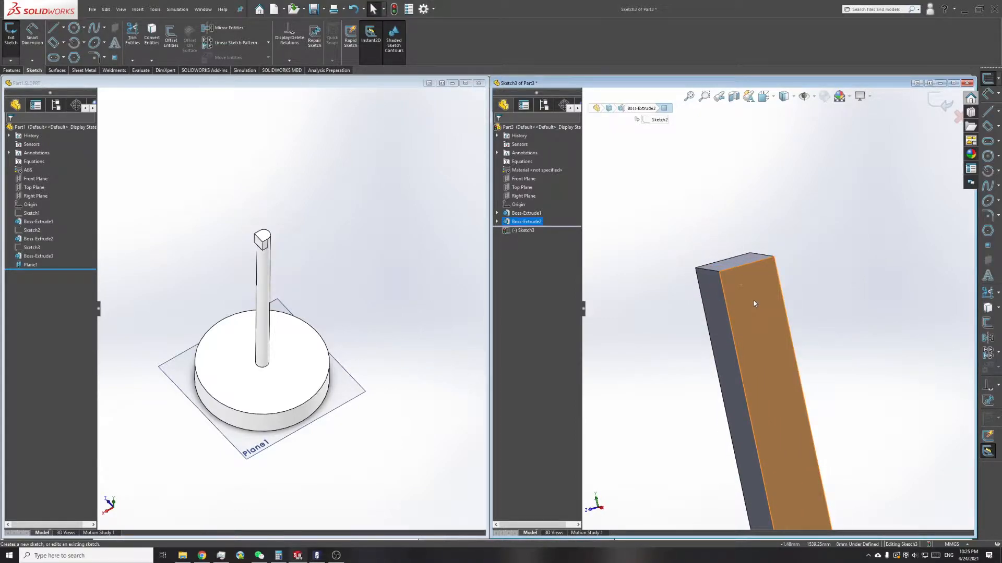
right_click(754, 301)
click(788, 219)
middle_drag(789, 223, 730, 339)
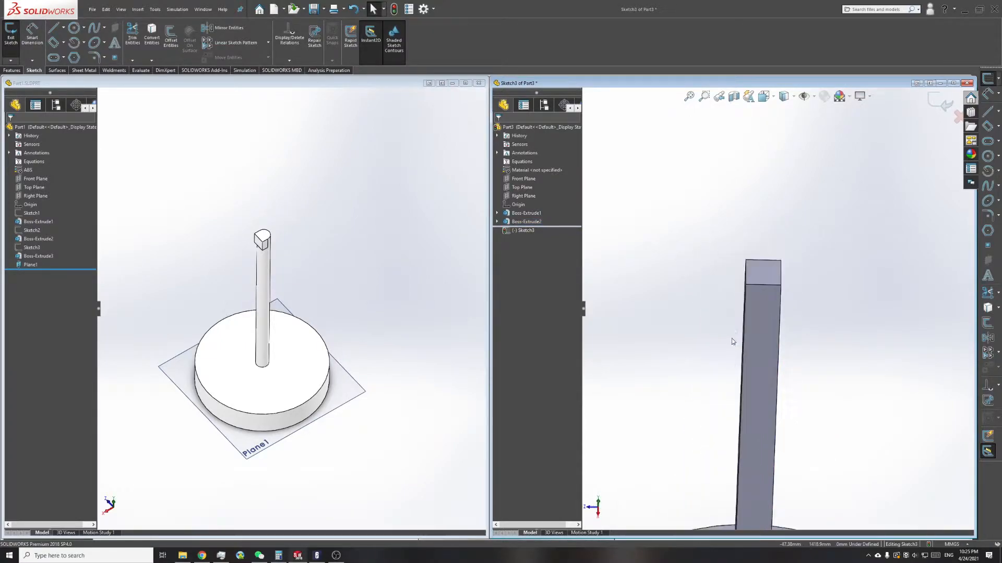
scroll(799, 307, up, 2)
scroll(825, 301, down, 2)
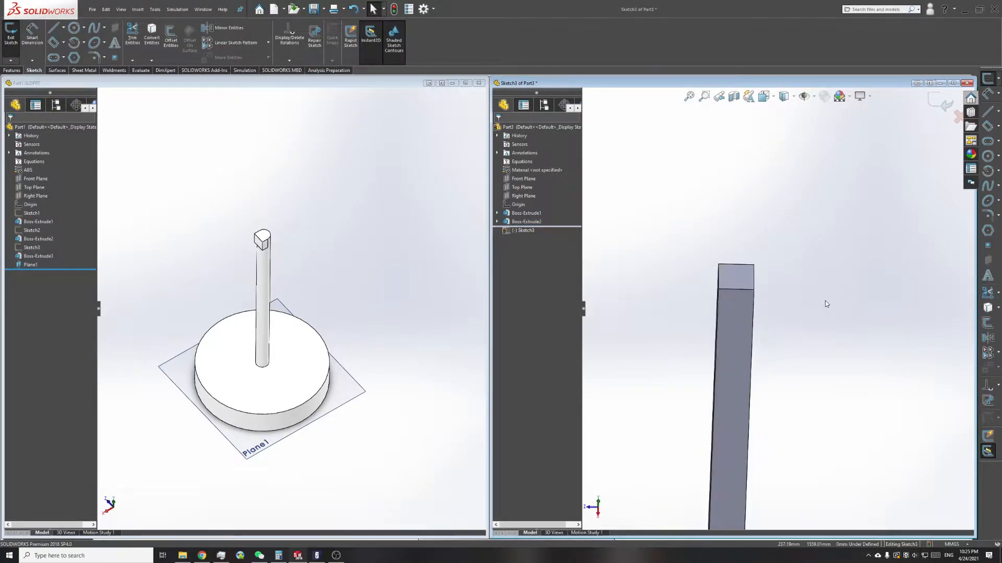
click(793, 98)
click(774, 98)
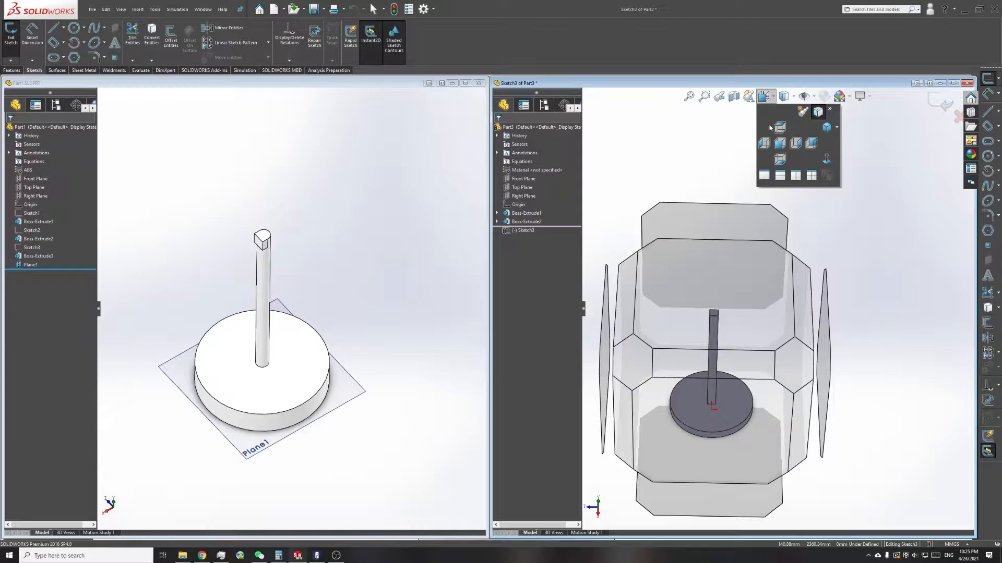
click(779, 148)
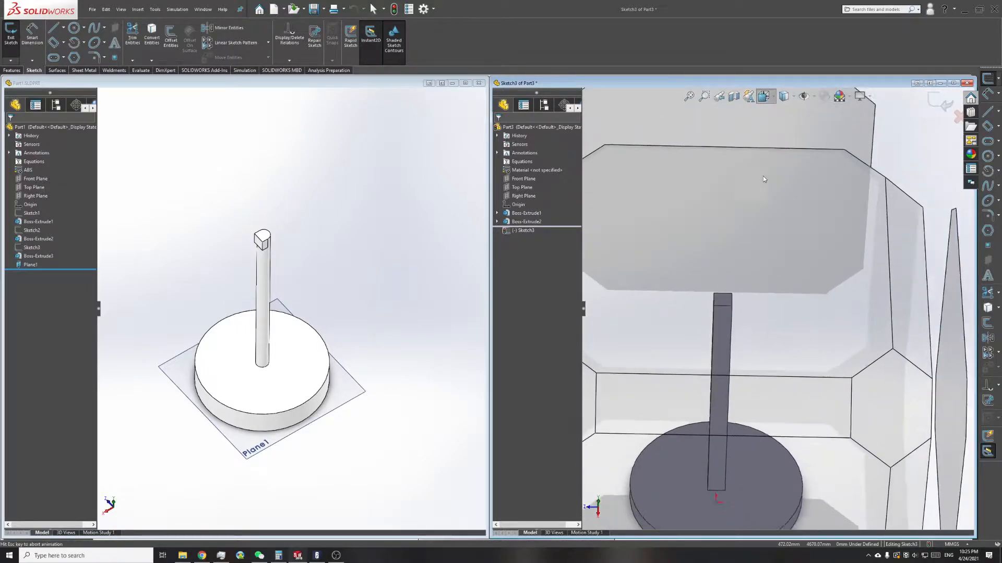
click(710, 408)
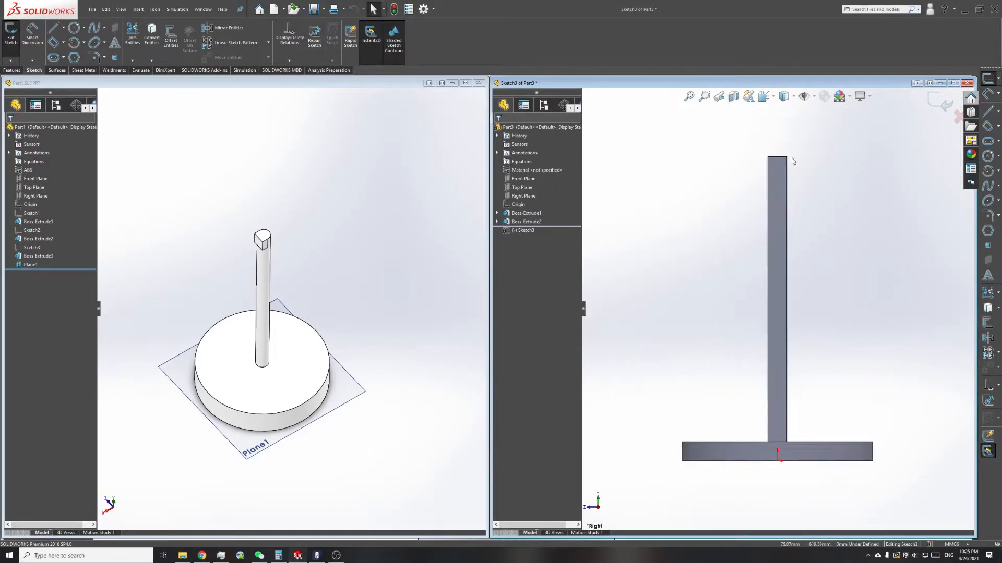
scroll(790, 152, down, 2)
click(64, 30)
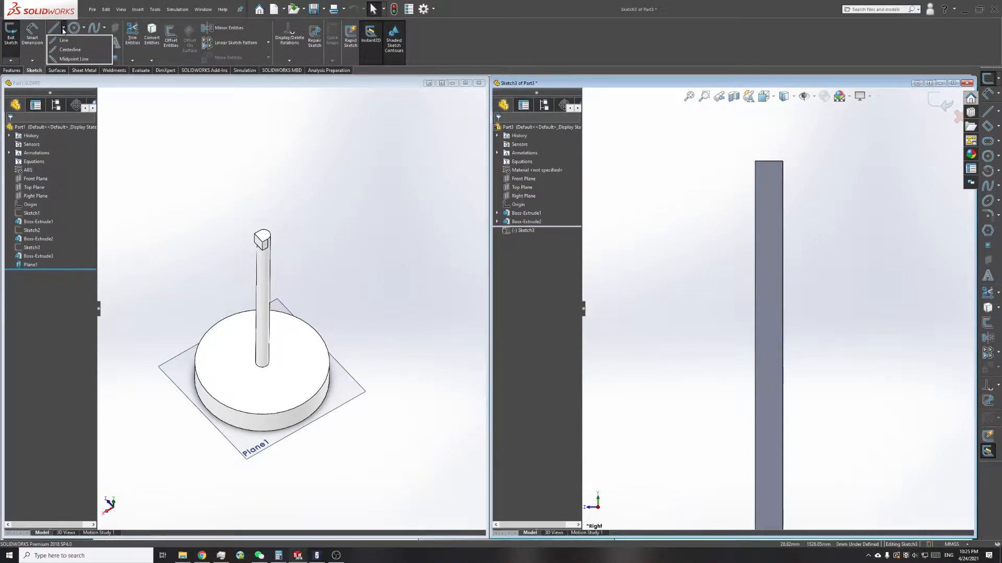
click(54, 43)
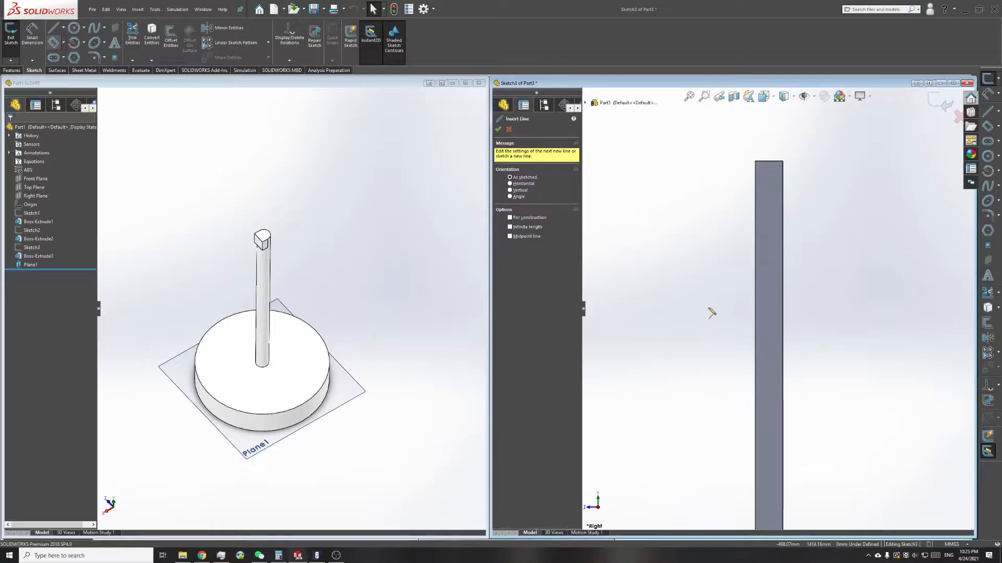
click(631, 213)
click(735, 292)
click(710, 165)
click(627, 158)
click(623, 245)
click(729, 300)
right_click(726, 300)
click(699, 331)
key(Escape)
key(ctrl+z)
key(ctrl+z)
key(ctrl+z)
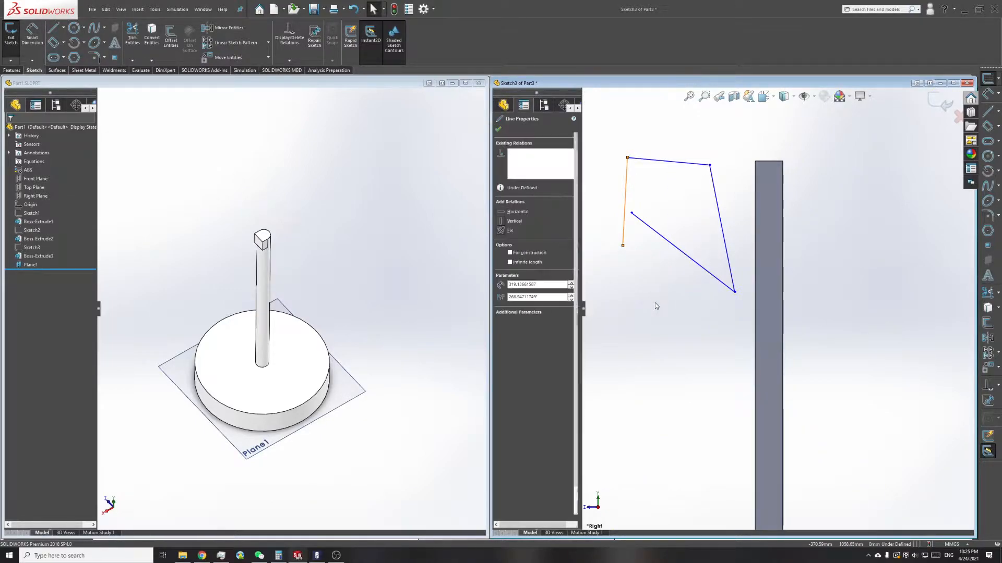
key(ctrl+z)
key(ctrl+z)
key(ctrl+z)
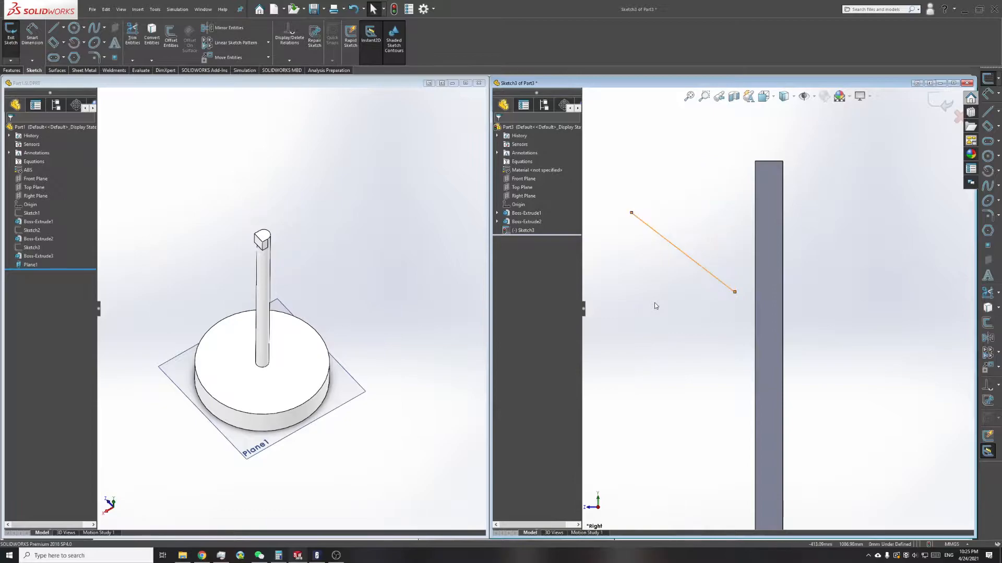
key(ctrl+z)
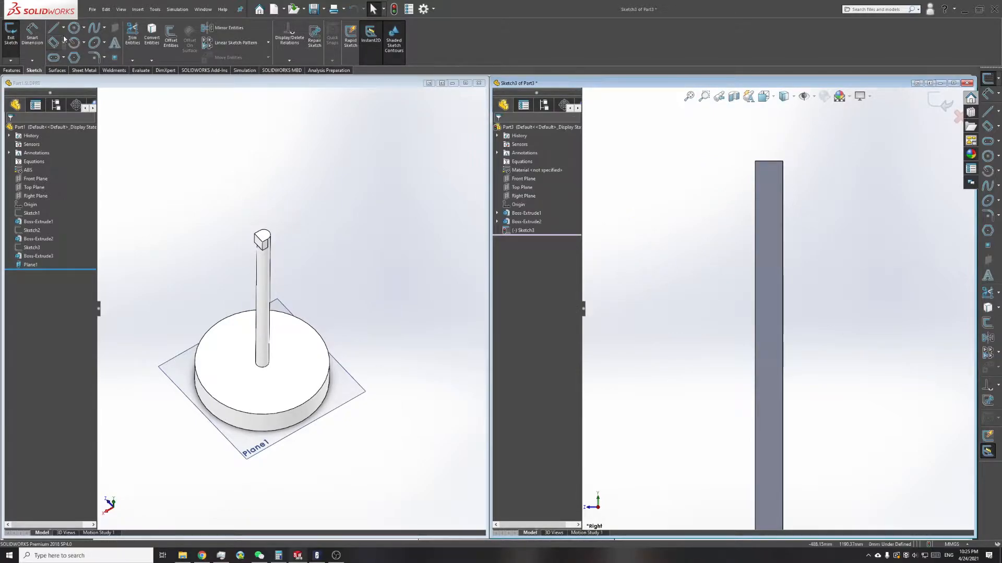
click(73, 28)
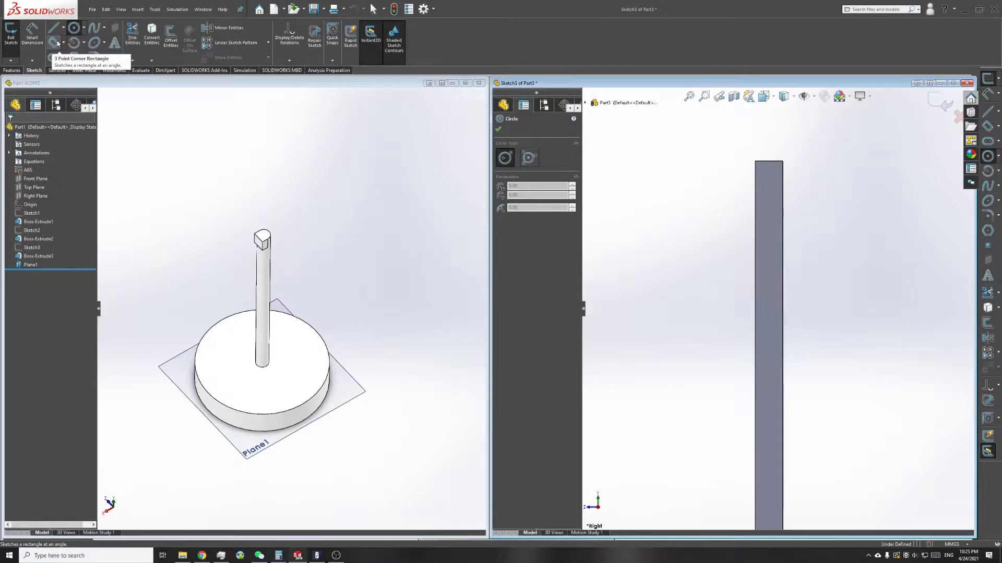
click(54, 43)
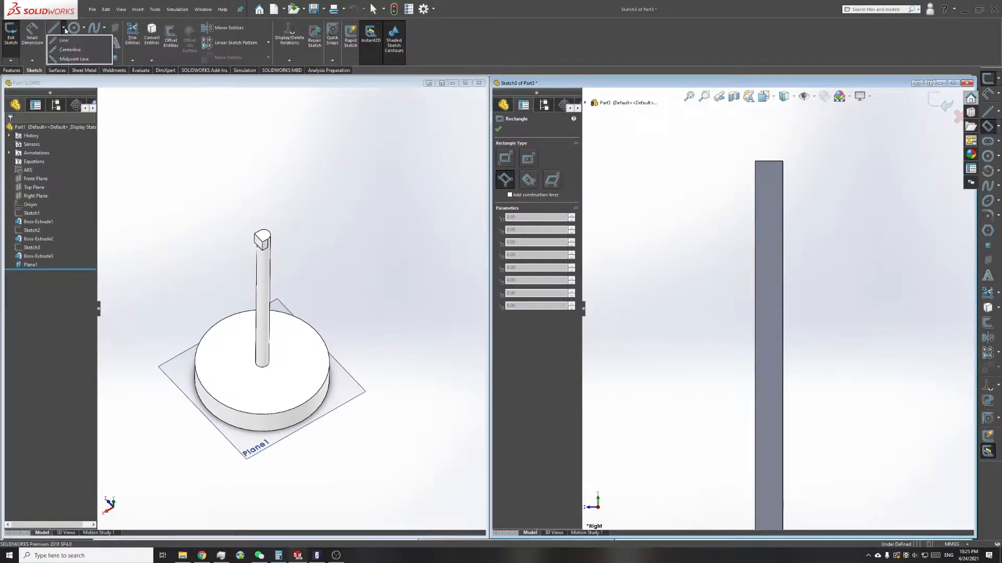
Step: Draw a vertical centerline about 330 mm long down the post face from the midpoint of its top edge
key(Escape)
scroll(807, 208, down, 4)
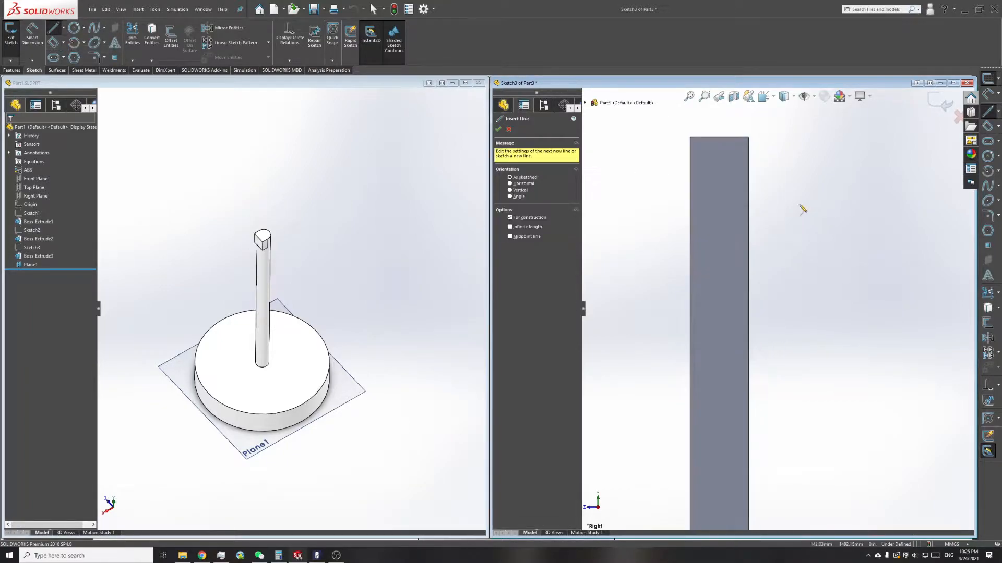
click(718, 137)
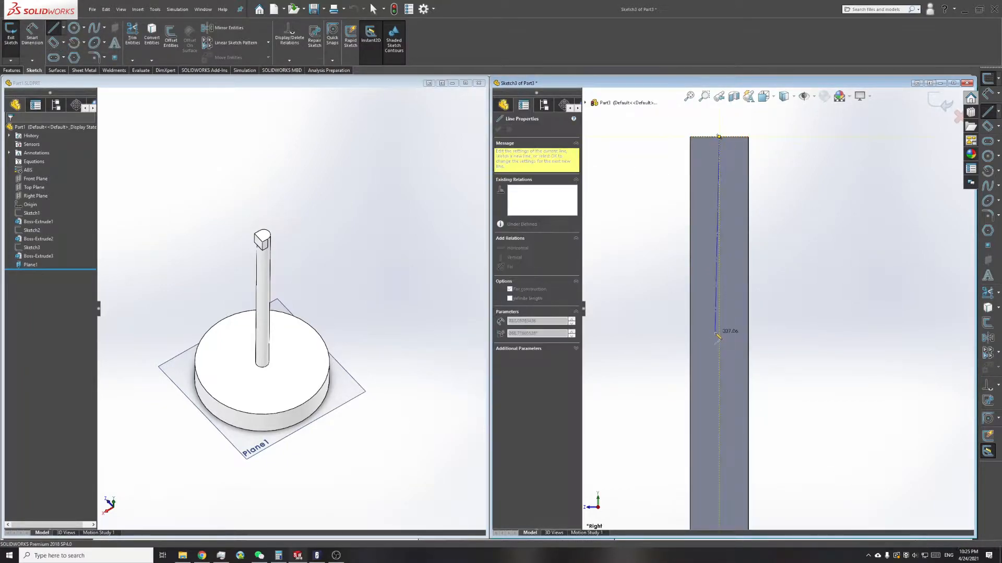
click(719, 333)
right_click(828, 267)
right_click(799, 204)
key(Escape)
key(Escape)
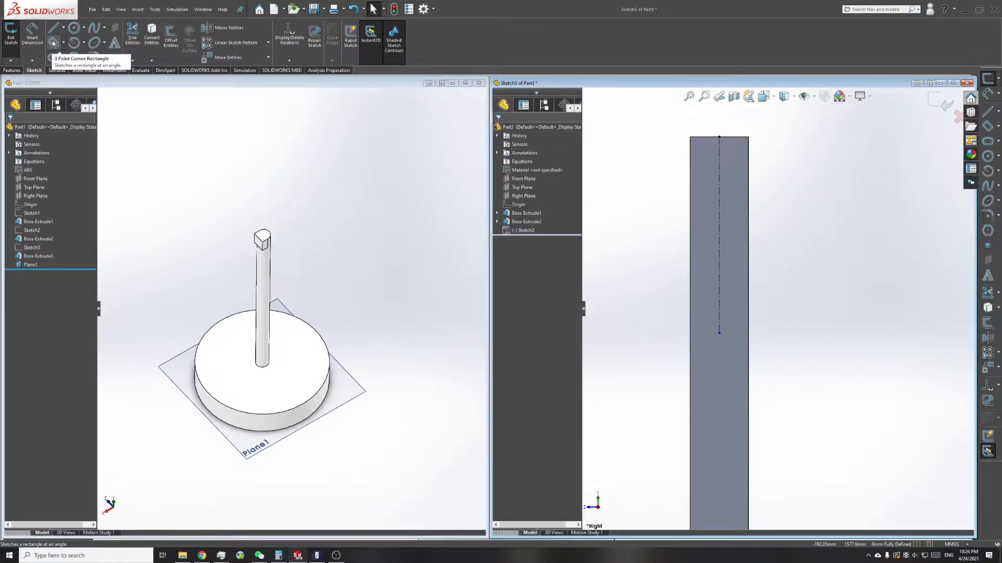
Step: Sketch a circle about 32 mm in diameter centred on the centerline near the post's top edge
click(74, 28)
click(719, 159)
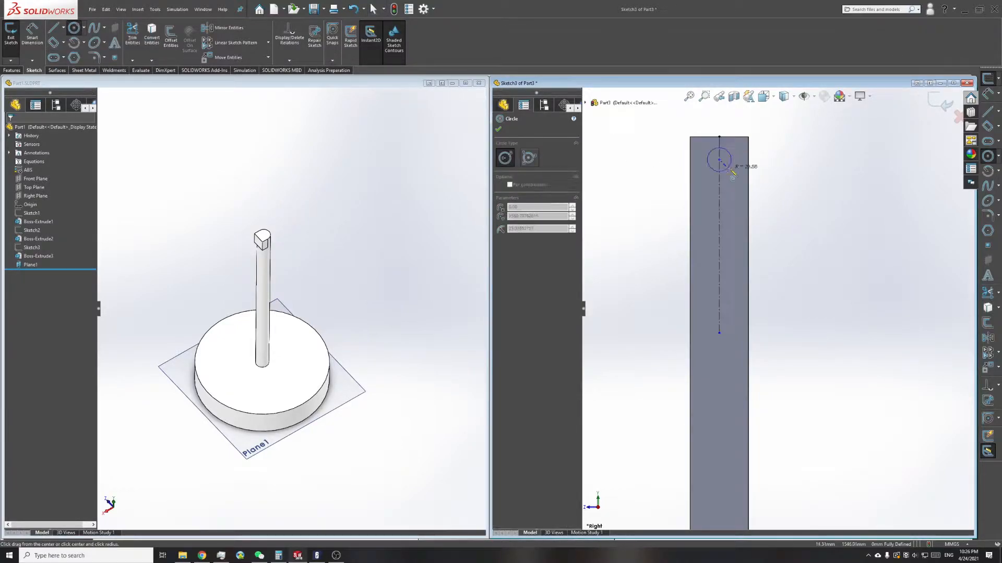
click(727, 163)
Step: Dimension the circle's diameter as 5 mm
right_drag(740, 161, 738, 144)
click(728, 159)
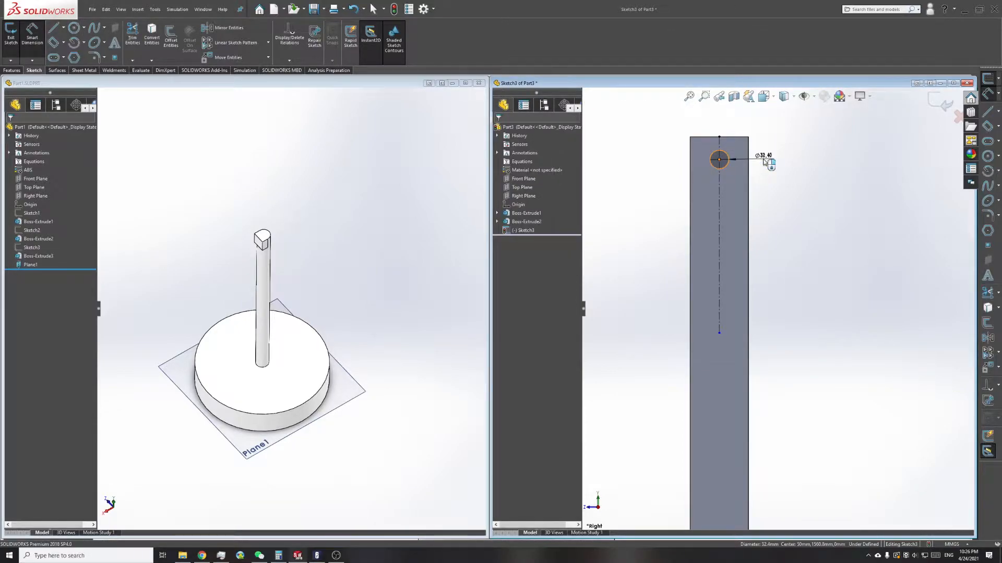
click(767, 161)
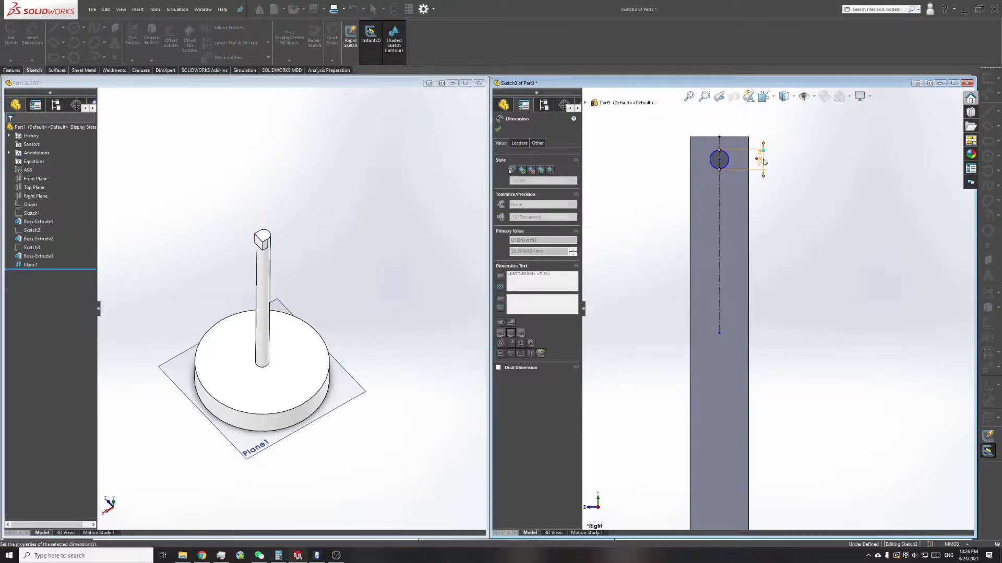
text(5)
key(Return)
Step: Dimension the distance from the circle's centre to the post's top edge as 50 mm
scroll(749, 163, down, 3)
scroll(697, 206, down, 6)
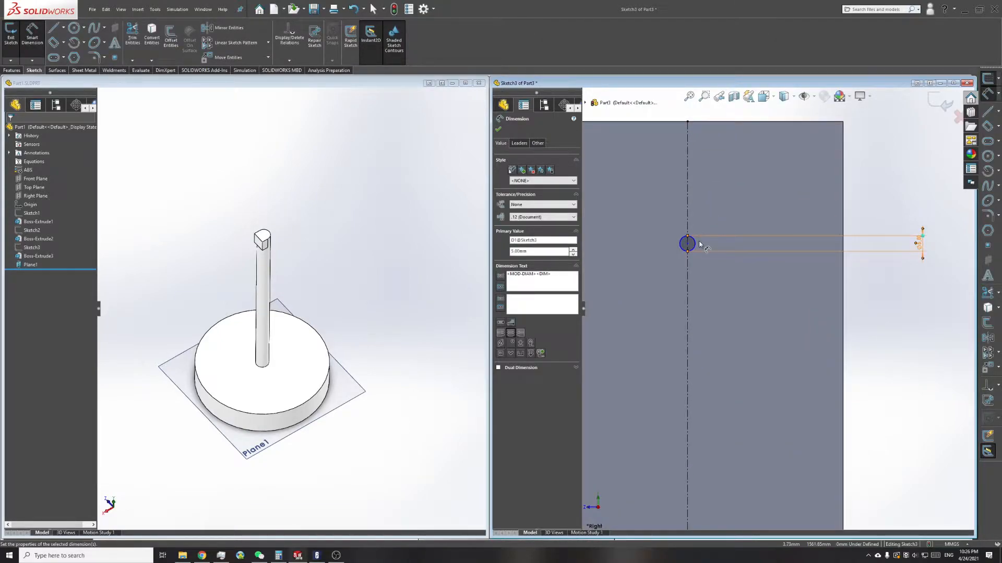
click(695, 244)
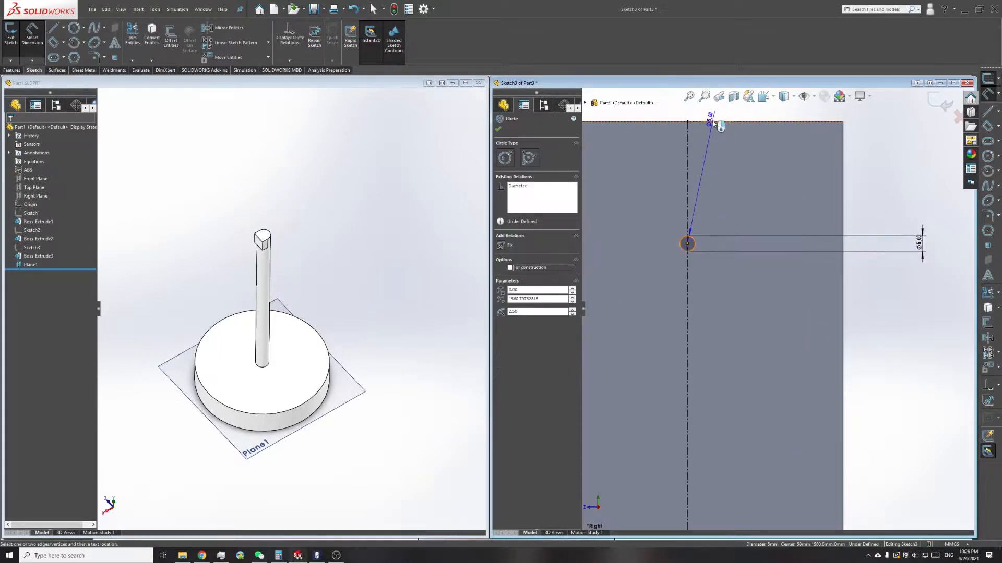
click(713, 123)
scroll(732, 180, down, 1)
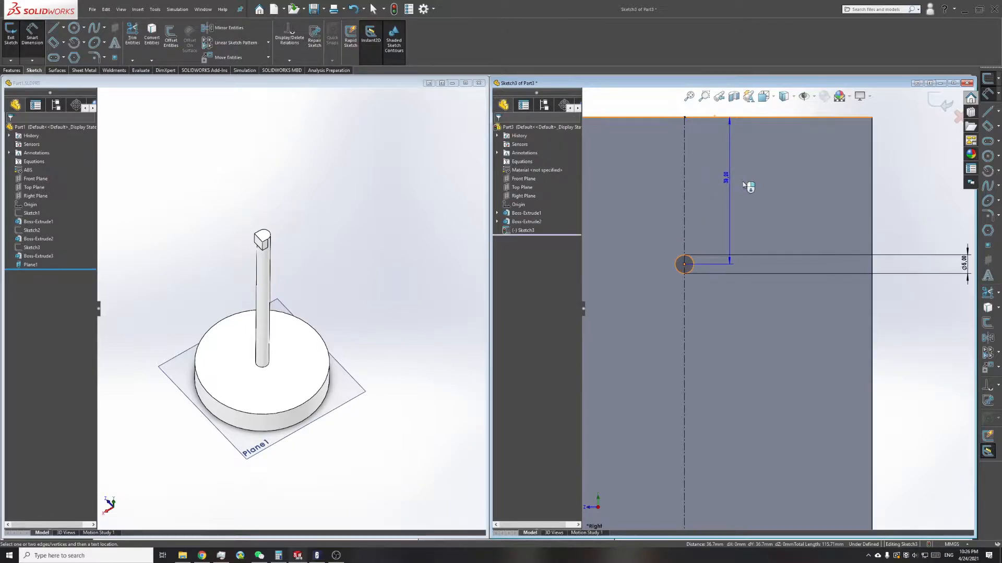
scroll(786, 194, up, 2)
scroll(777, 302, up, 2)
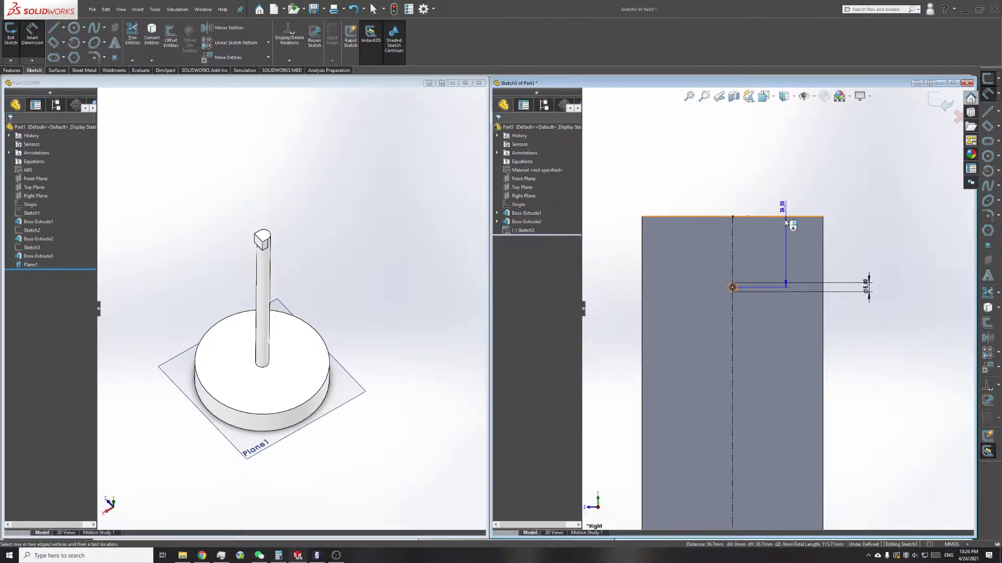
click(842, 258)
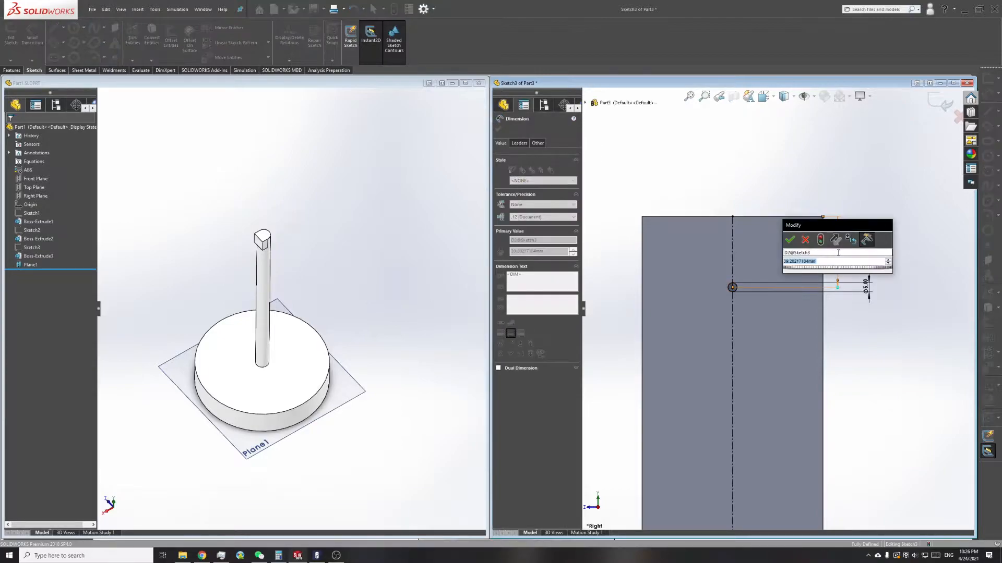
key(Return)
key(Escape)
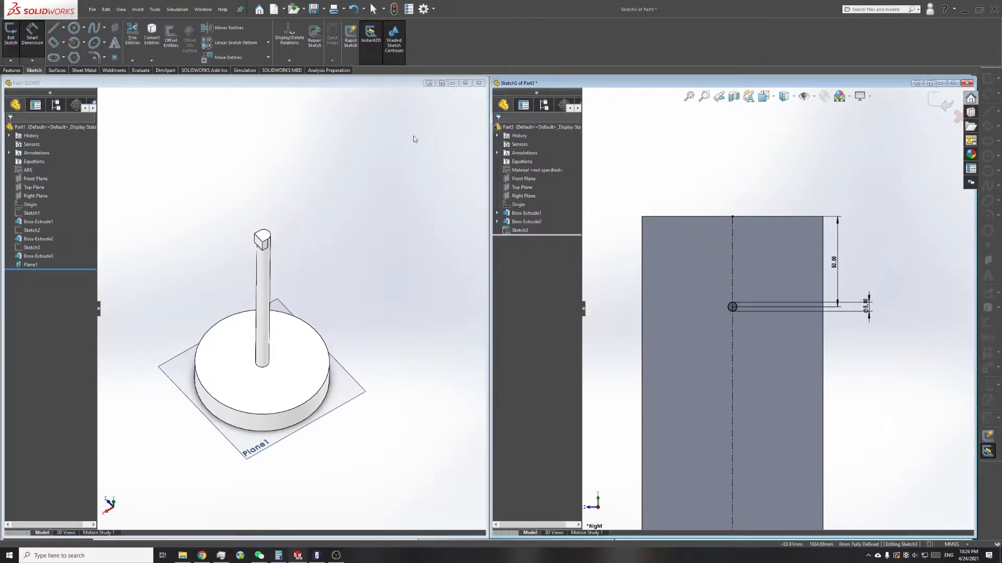
Step: Cut the 5 mm circle through the whole post with an extruded cut set to Through All
click(14, 70)
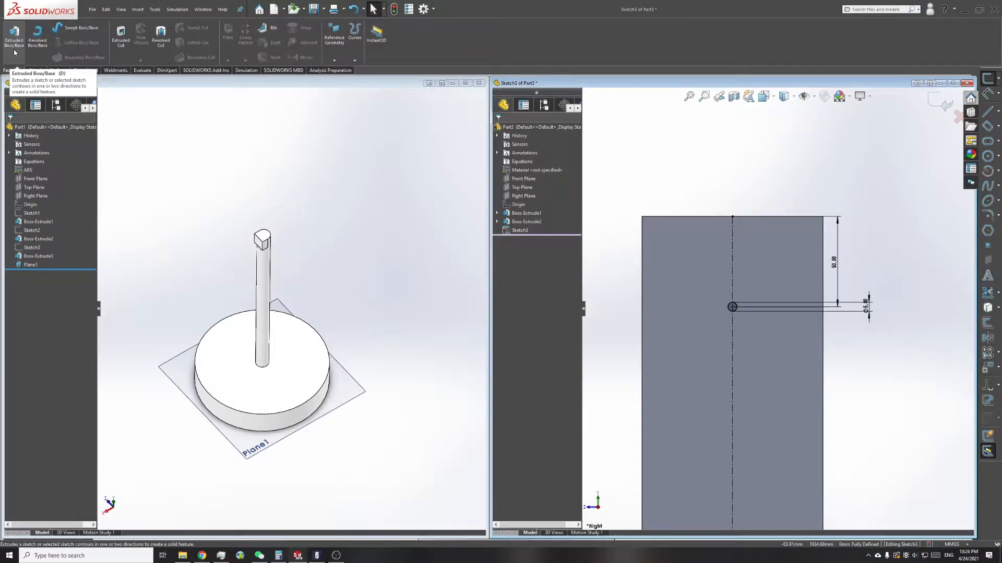
click(121, 49)
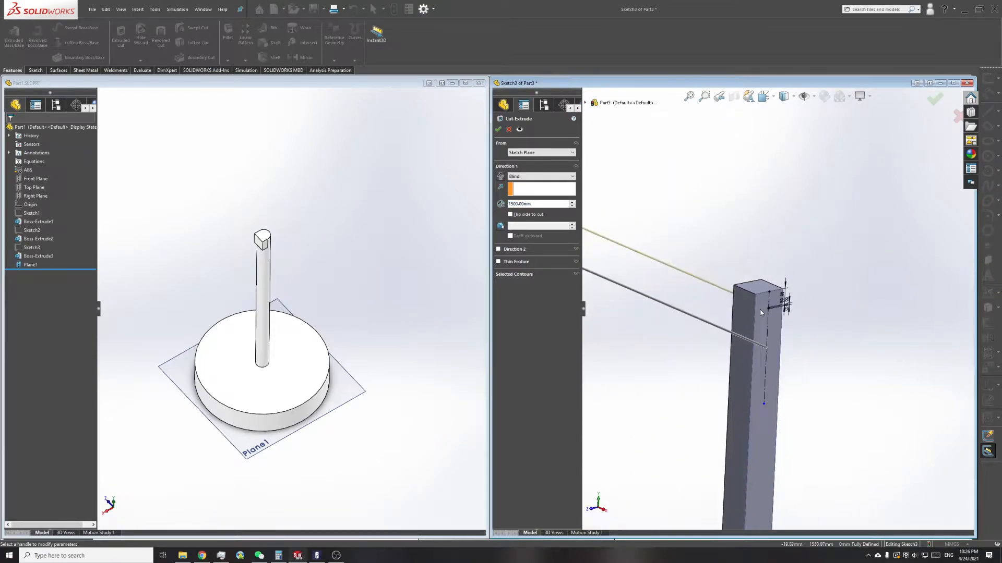
double_click(572, 206)
click(551, 178)
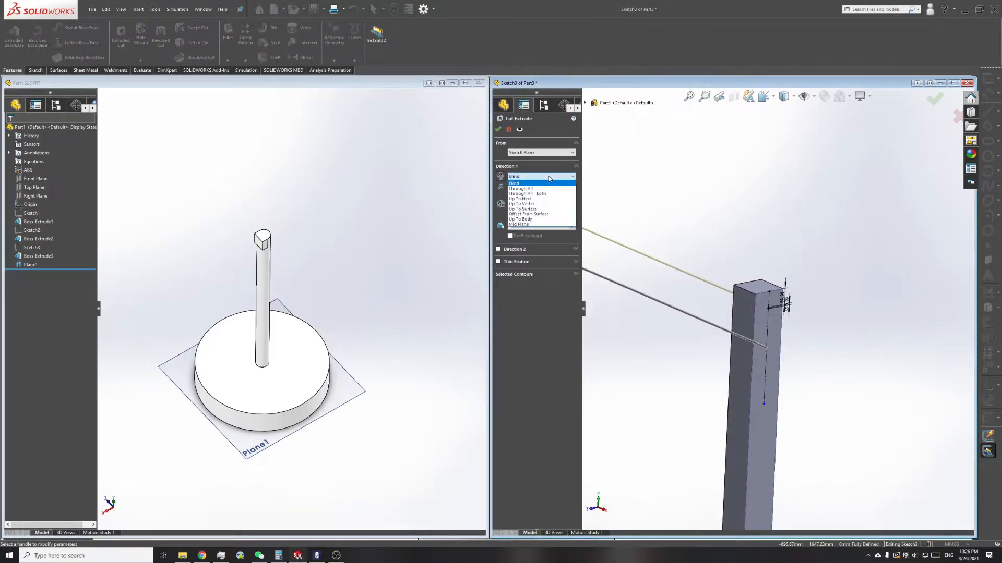
click(523, 189)
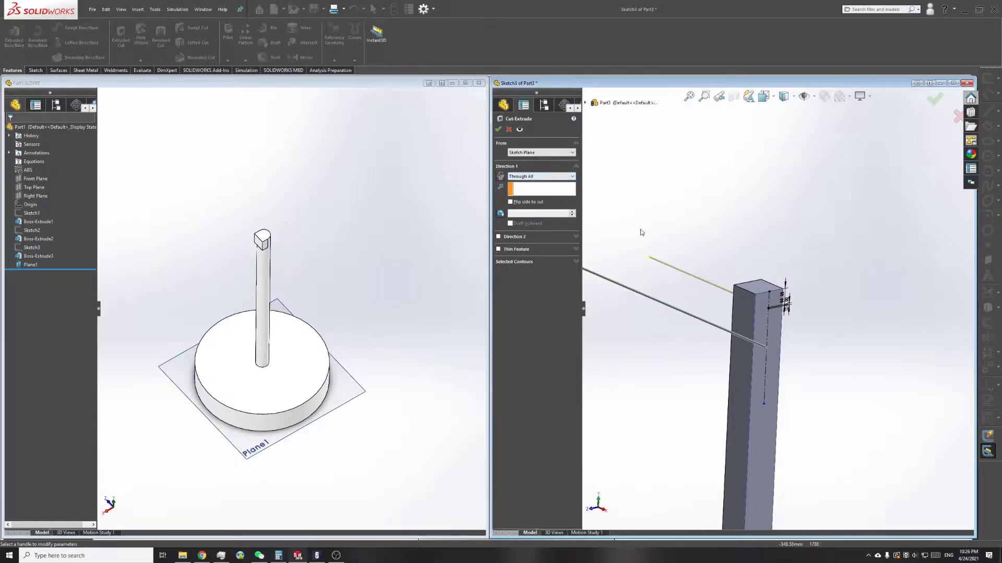
scroll(798, 311, up, 5)
scroll(864, 337, down, 3)
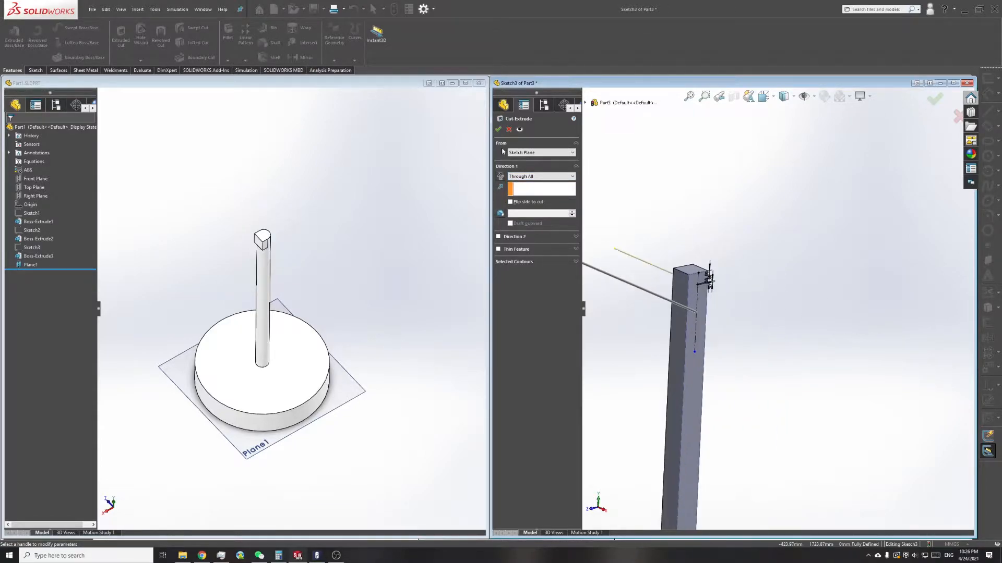
click(498, 130)
scroll(721, 291, down, 6)
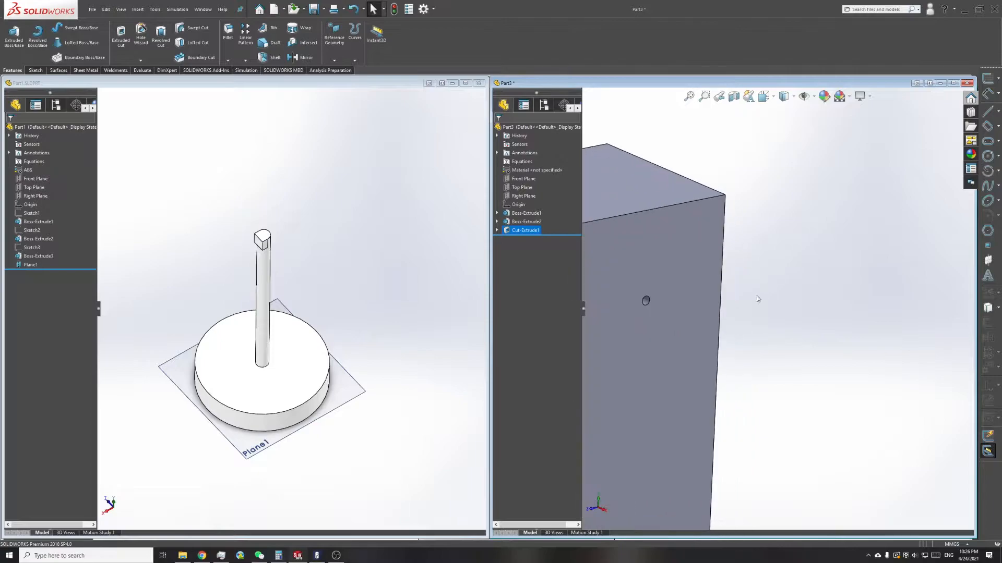
scroll(769, 298, up, 4)
scroll(686, 300, up, 3)
click(698, 237)
scroll(699, 238, up, 2)
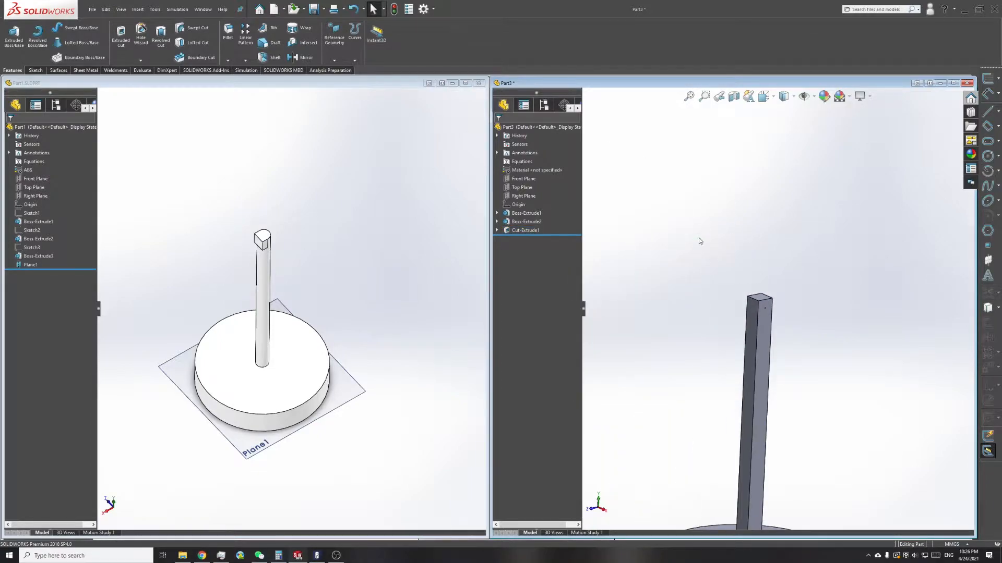
Step: Return to the reference part and look over its base and post
key(ctrl+s)
click(818, 445)
click(304, 293)
scroll(241, 348, up, 2)
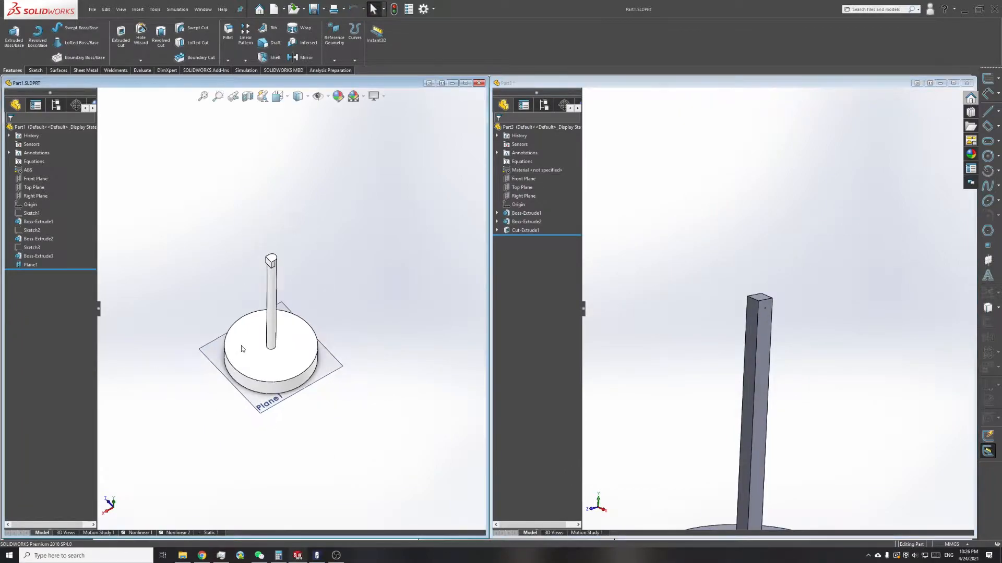
scroll(241, 349, down, 1)
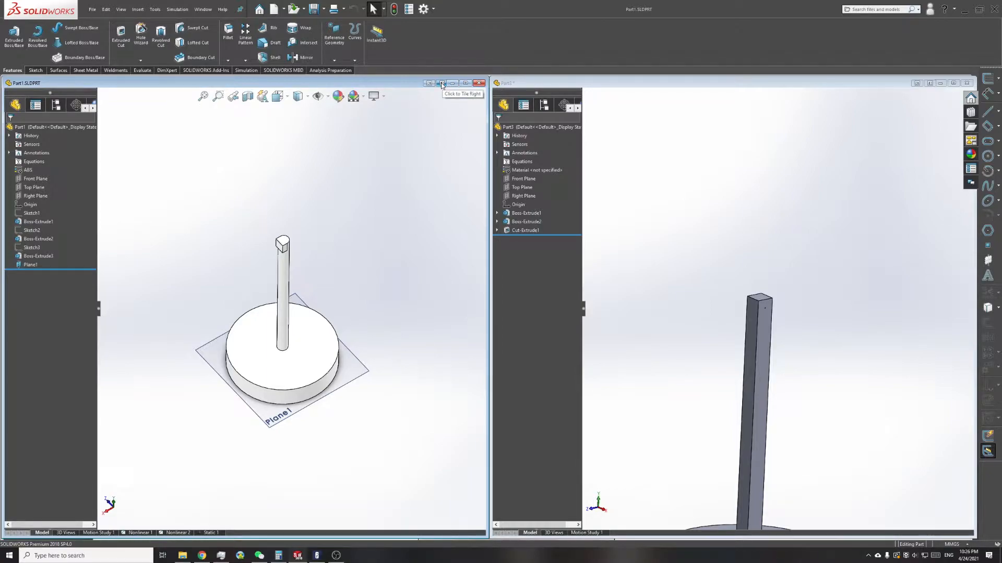
Step: Create a new assembly document
click(93, 9)
click(104, 24)
click(694, 210)
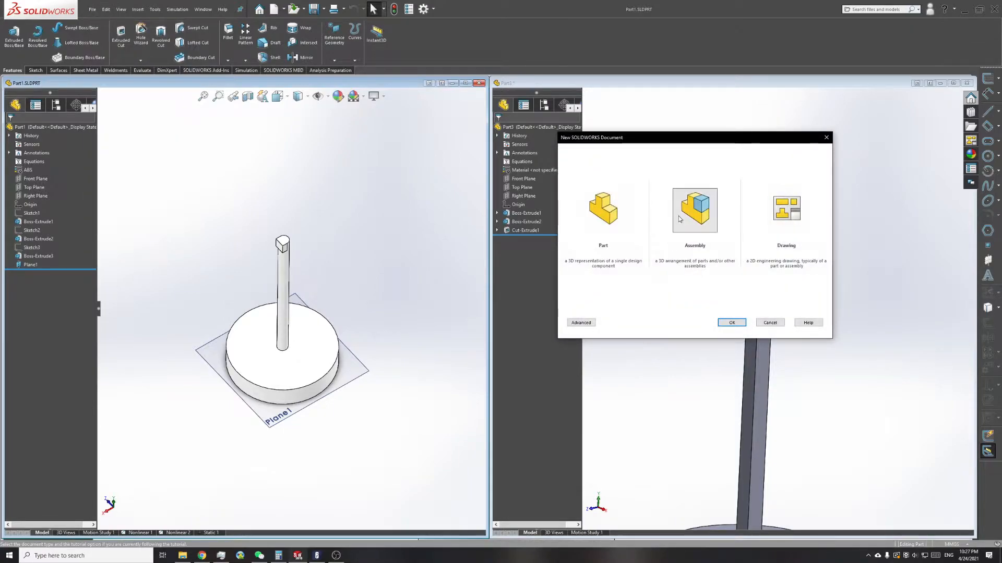
click(731, 323)
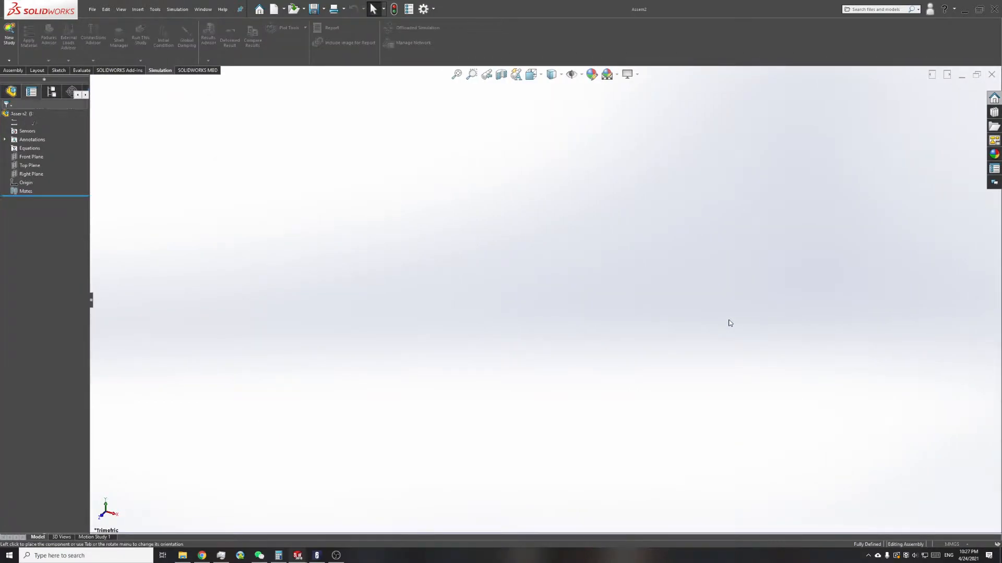
Step: Insert Part1 as the assembly's first component and place it in the graphics area
click(13, 70)
click(38, 42)
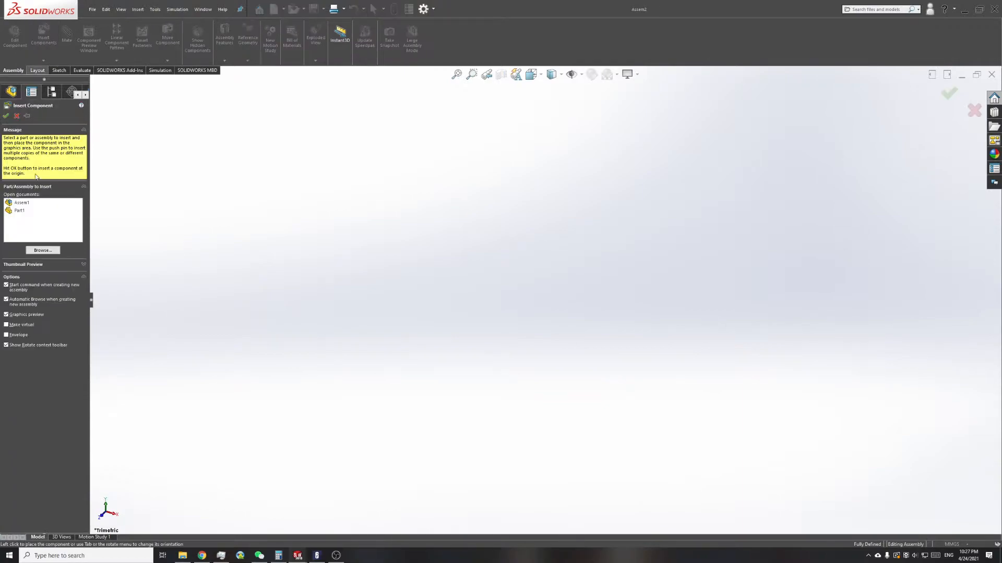
click(23, 212)
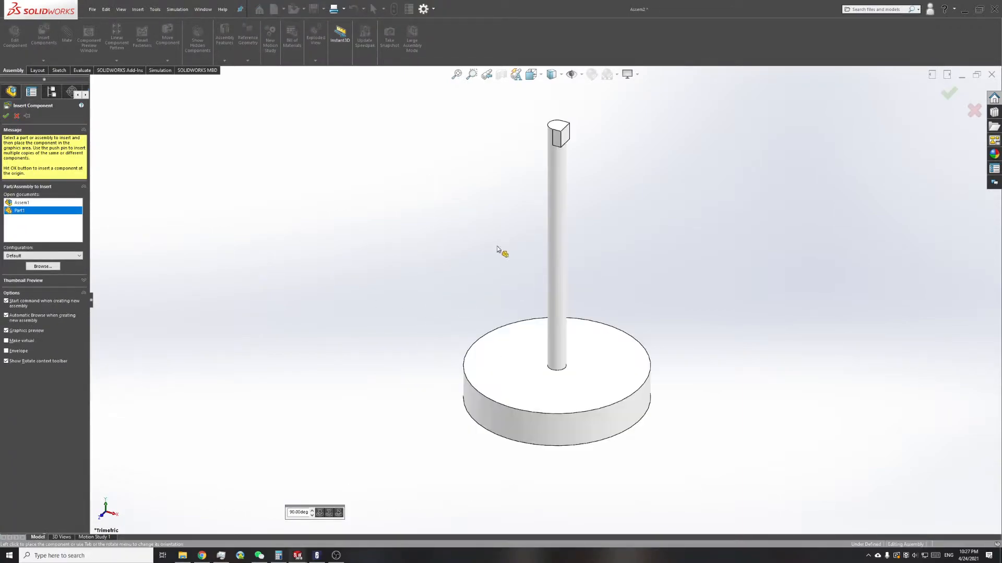
click(544, 298)
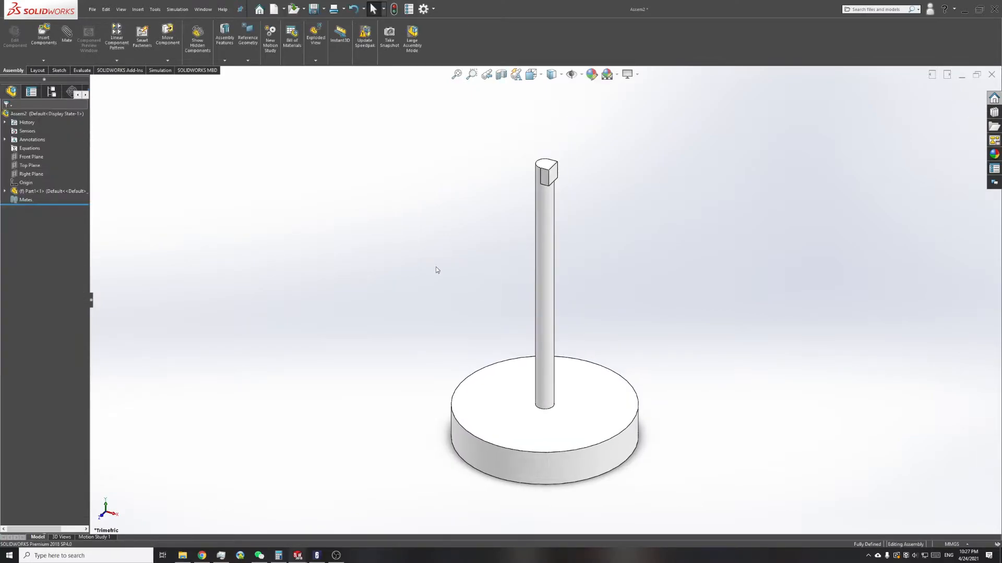
Step: Insert Part2.SLDPRT from the Punch folder and place the cube beside the top of the post
click(44, 38)
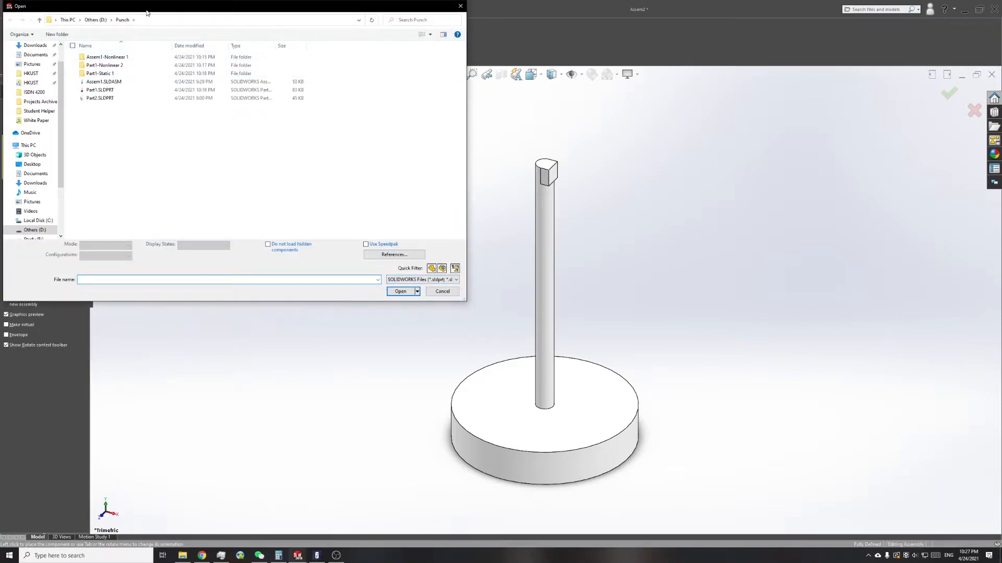
click(266, 181)
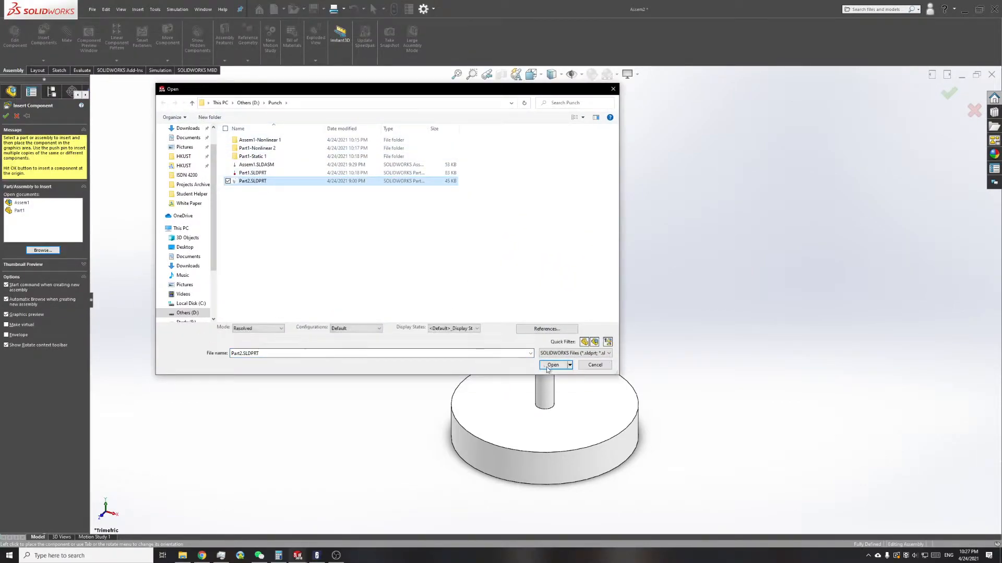
click(552, 374)
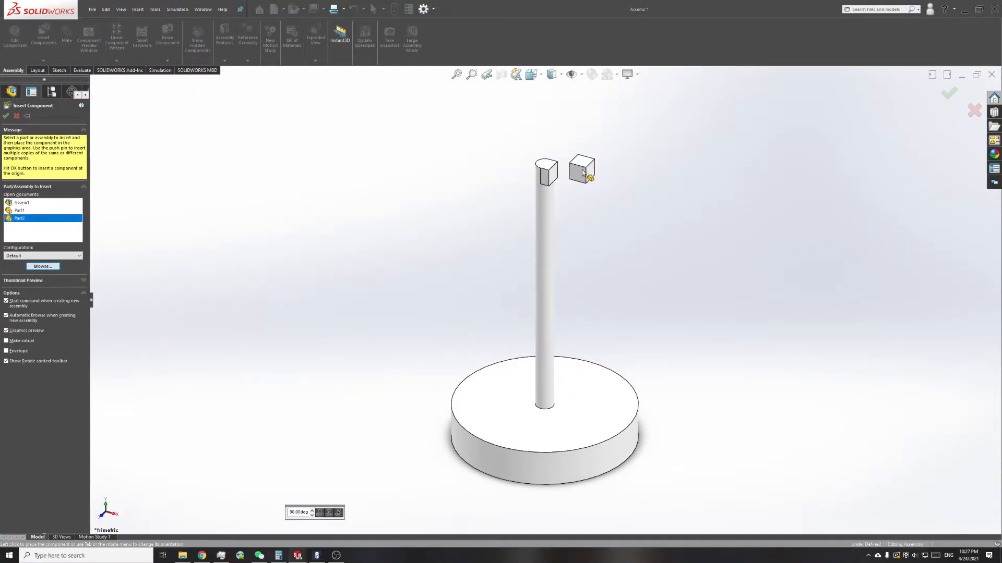
scroll(579, 180, down, 5)
click(562, 236)
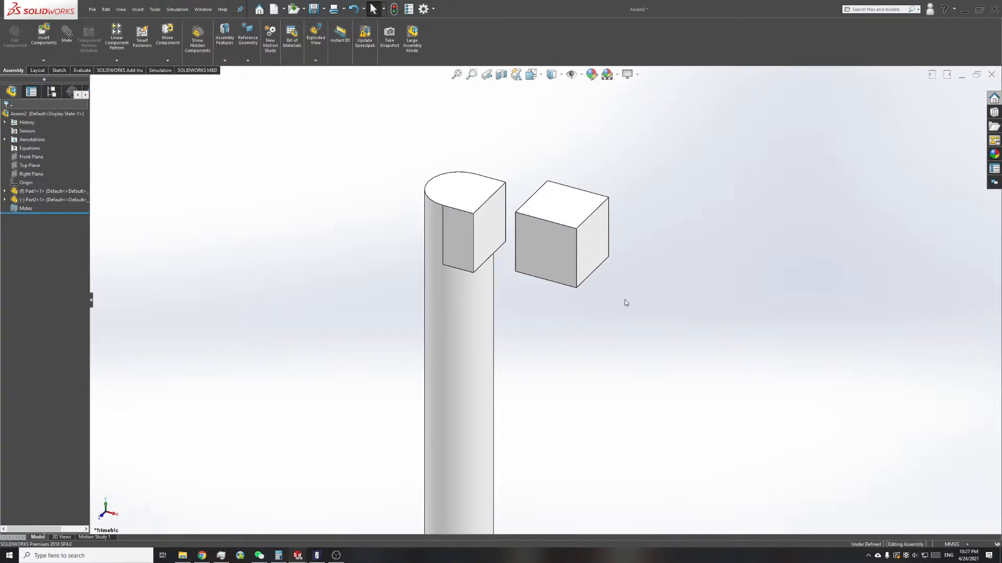
scroll(599, 283, down, 1)
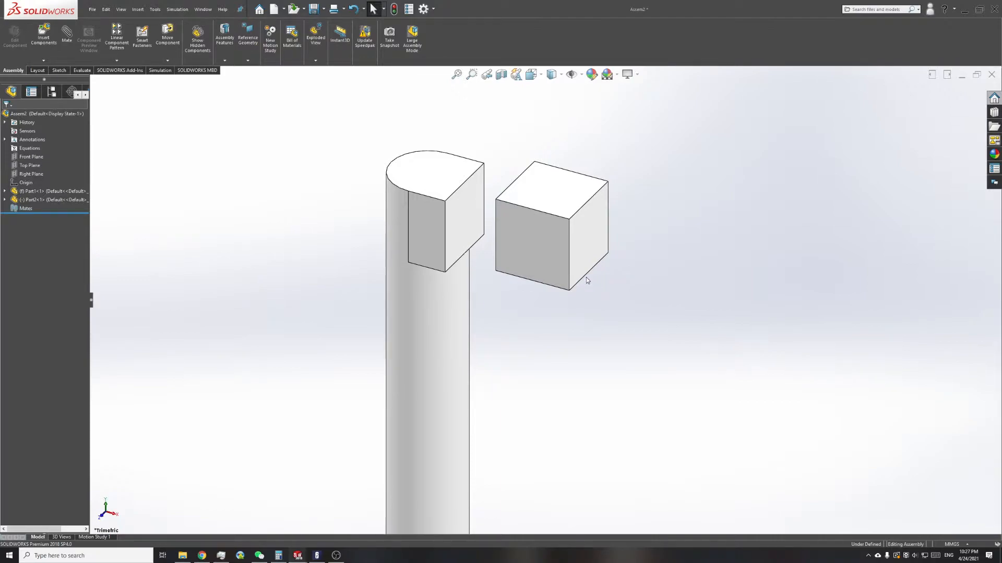
scroll(587, 277, down, 1)
scroll(499, 222, down, 1)
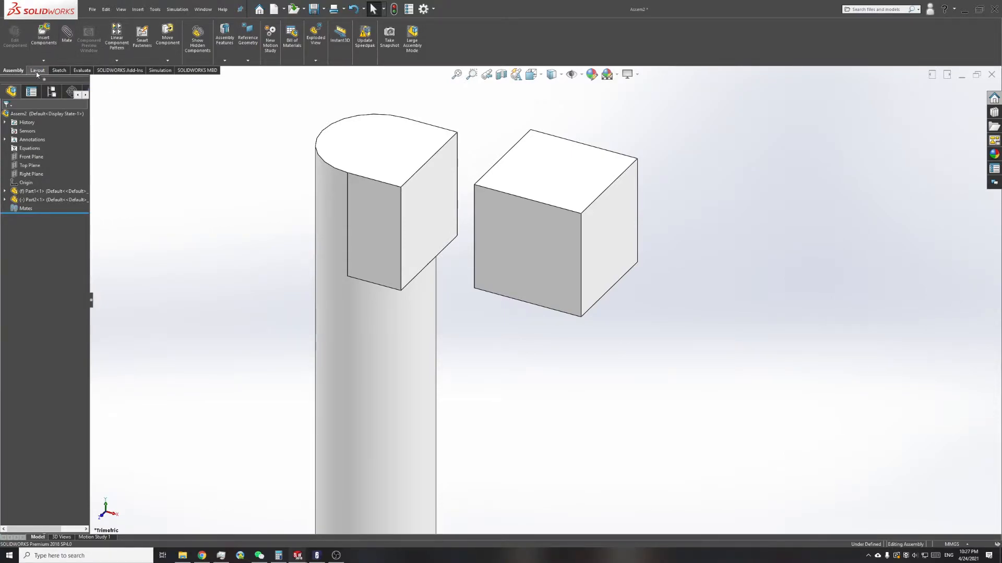
Step: Add a coincident mate between the top face of the post and the top face of the cube
click(65, 40)
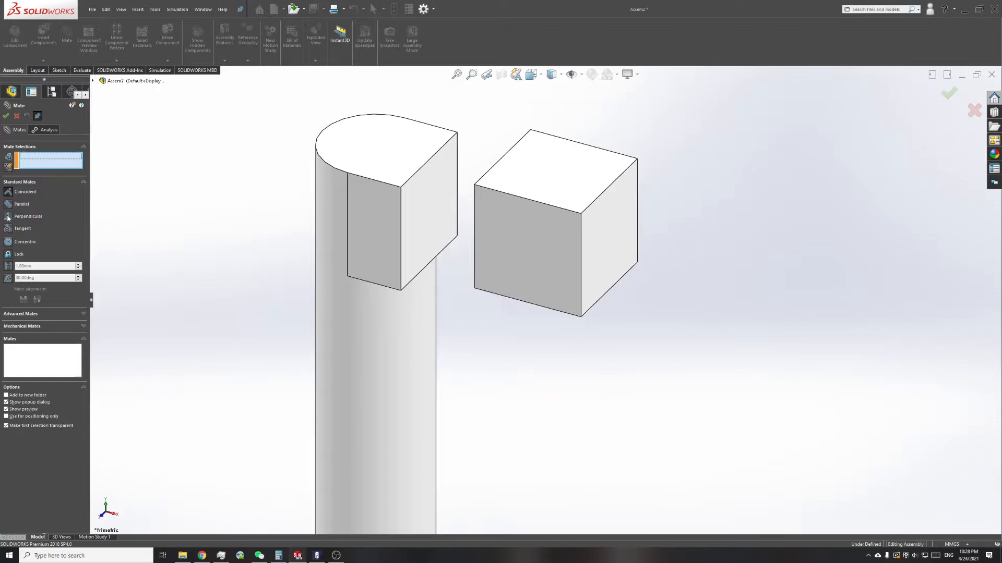
click(28, 314)
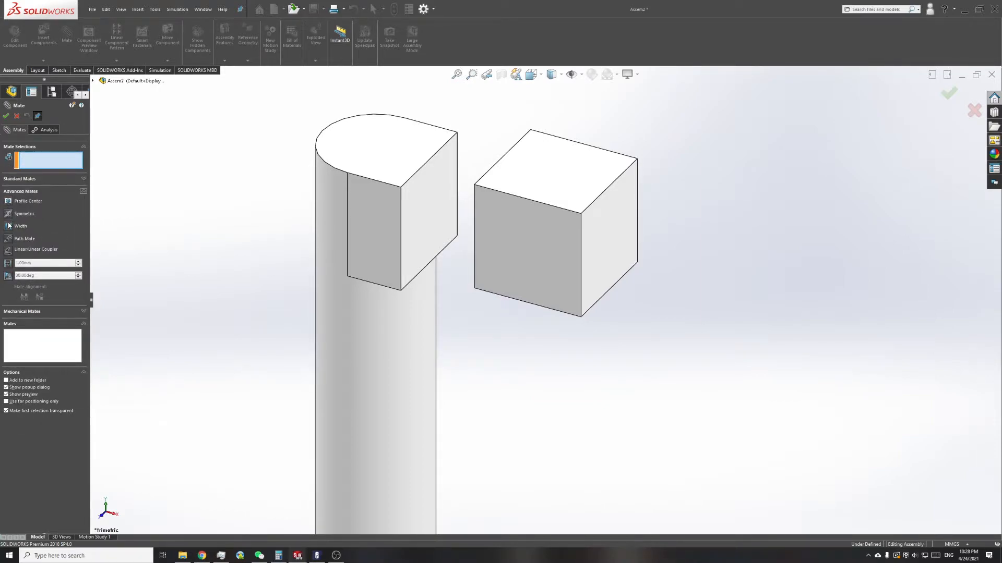
click(29, 313)
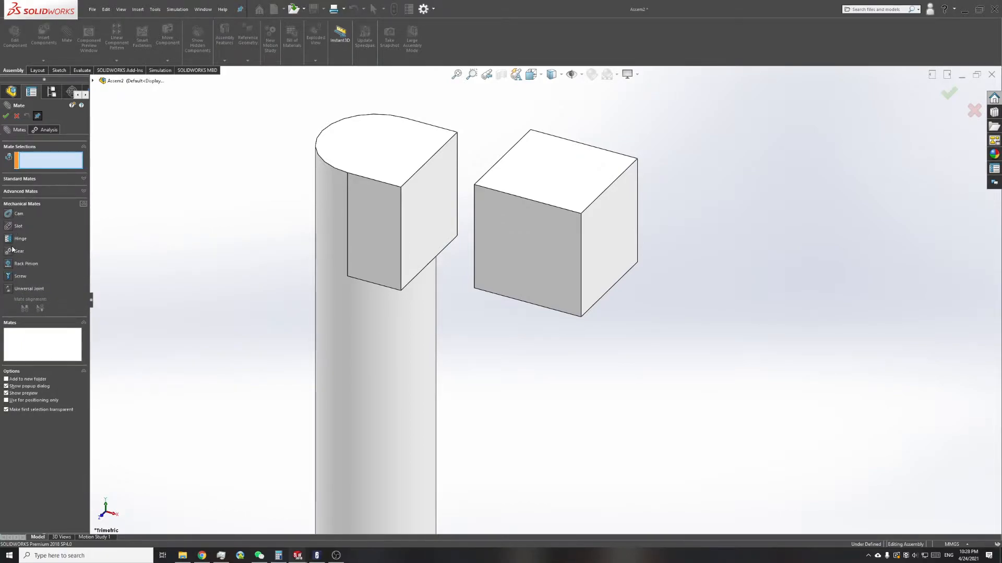
click(23, 180)
click(396, 163)
click(545, 161)
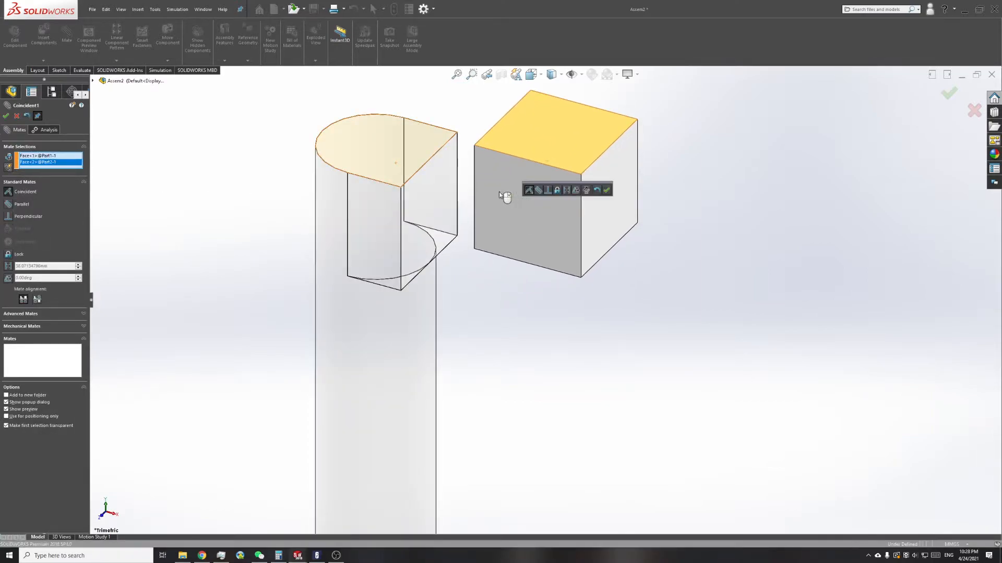
click(5, 116)
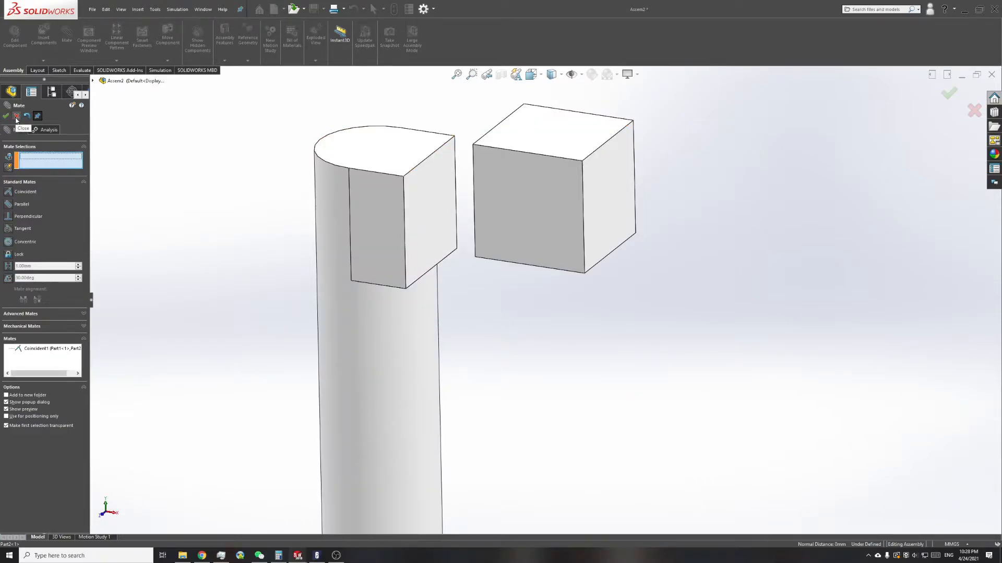
click(16, 115)
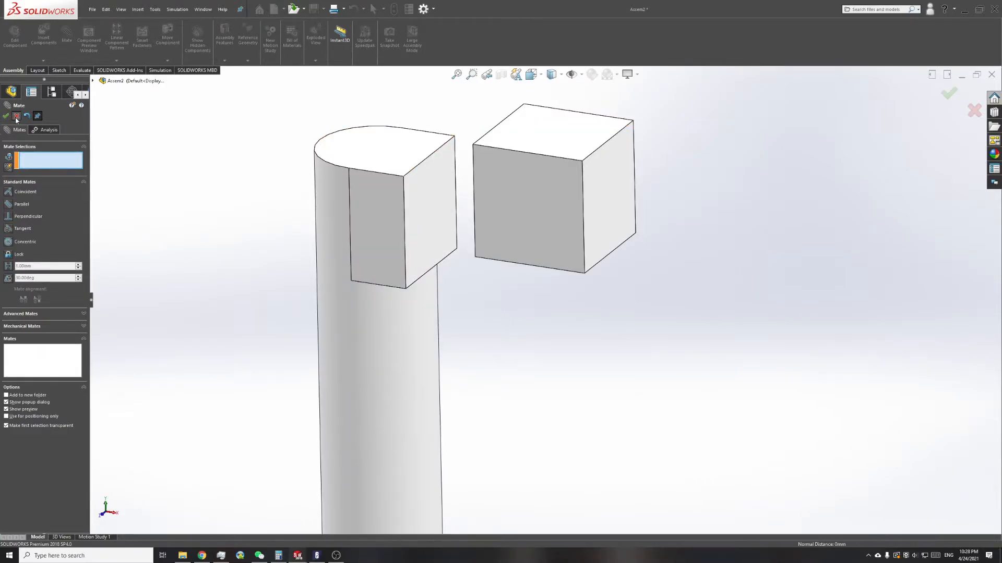
Step: Move the cube around near the post to test its remaining freedom under the top-face mate
click(335, 170)
drag(514, 200, 368, 341)
drag(475, 228, 217, 246)
key(Escape)
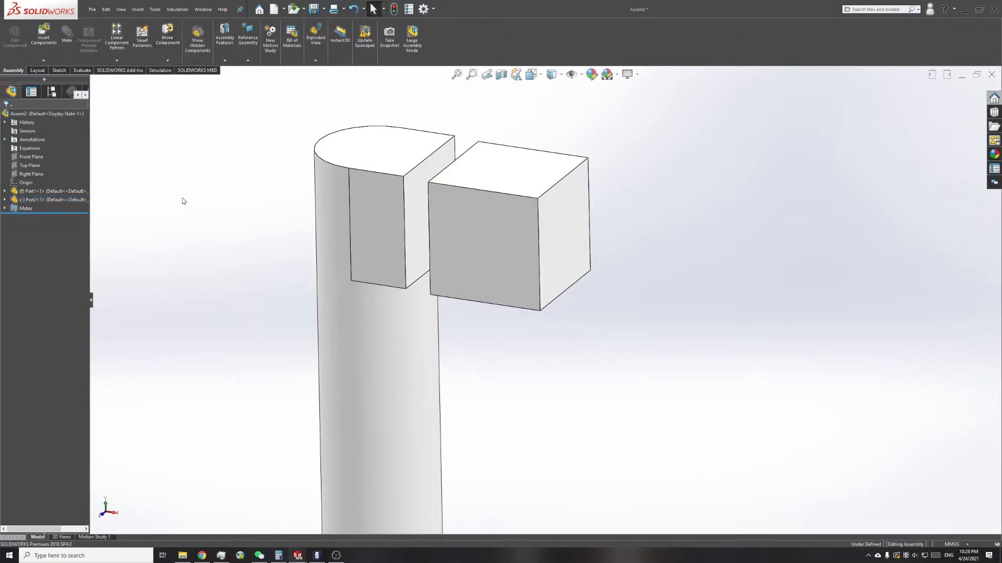
Step: Mate the cube's front face coincident with the post head's front face and slide the cube clear of the post
click(67, 34)
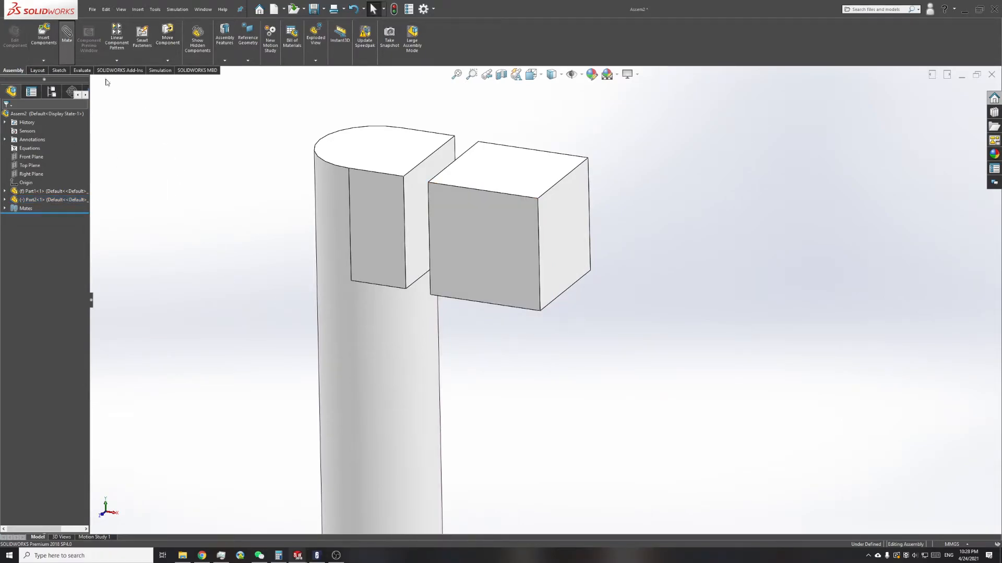
click(367, 221)
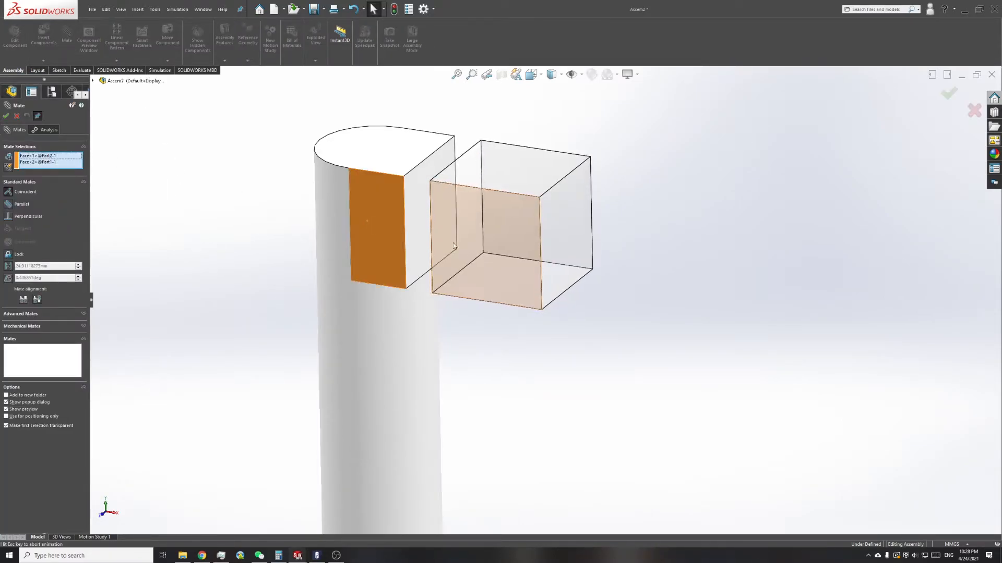
click(6, 116)
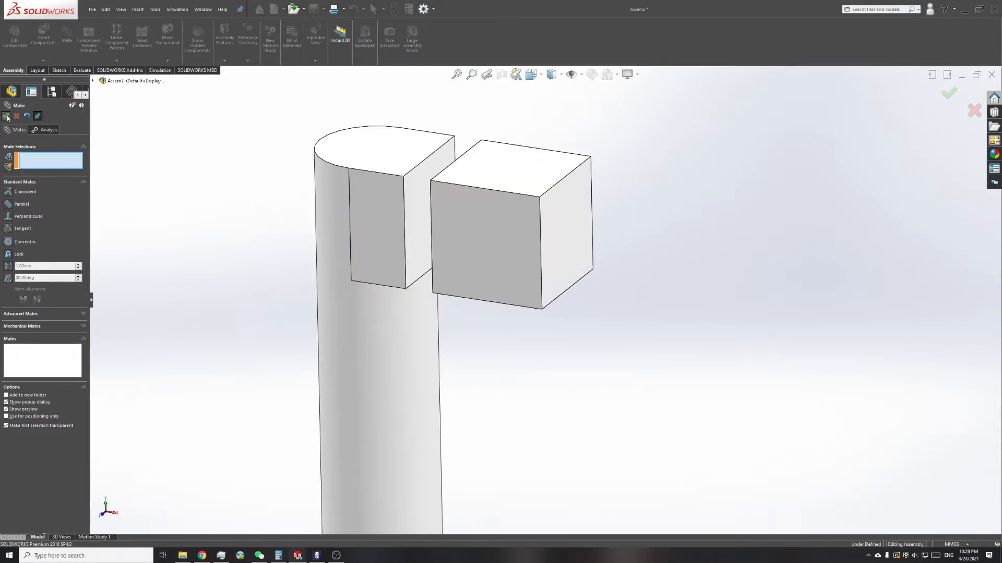
drag(488, 220, 722, 281)
drag(543, 233, 586, 252)
click(257, 169)
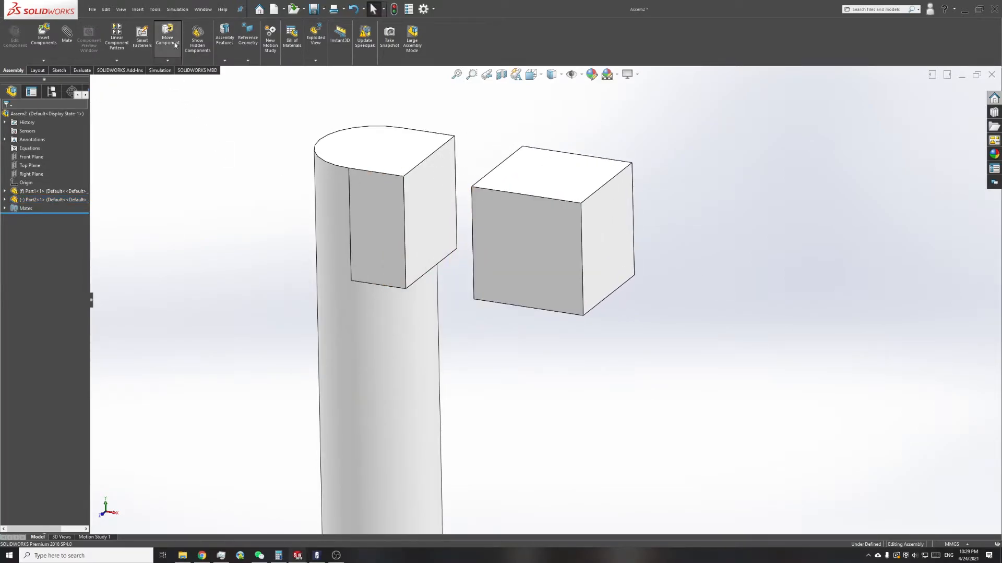
Step: Move the cube up against the post head's flat side using collision detection with Stop at collision, and inspect the contact edge closely
click(21, 194)
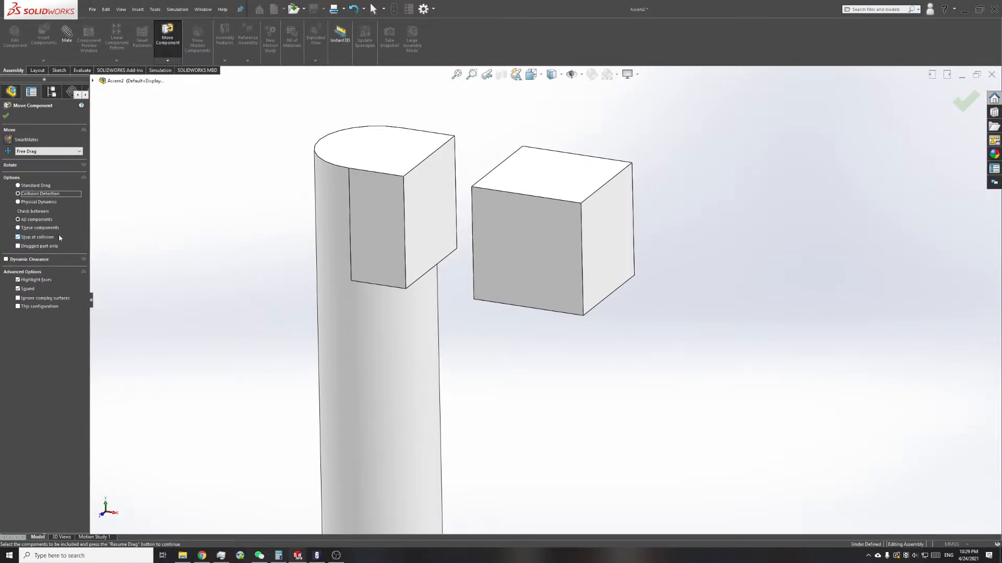
drag(498, 219, 438, 192)
scroll(416, 175, down, 5)
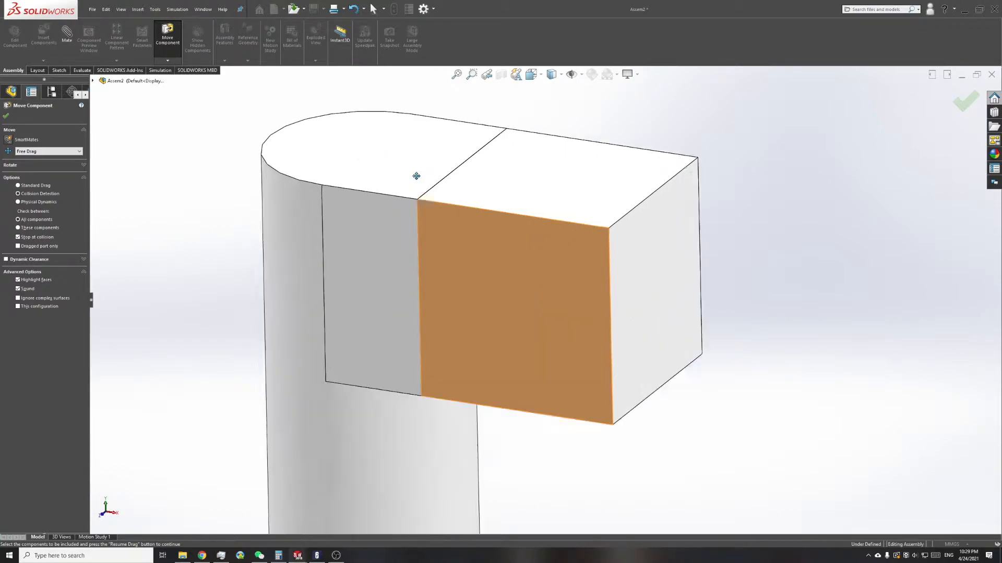
scroll(443, 247, down, 5)
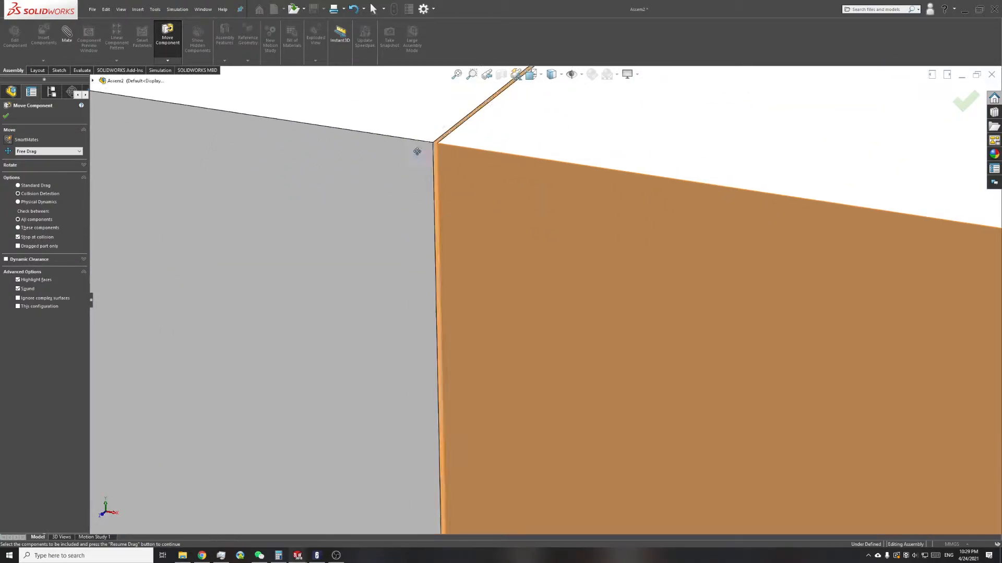
middle_drag(490, 176, 507, 154)
scroll(498, 189, up, 10)
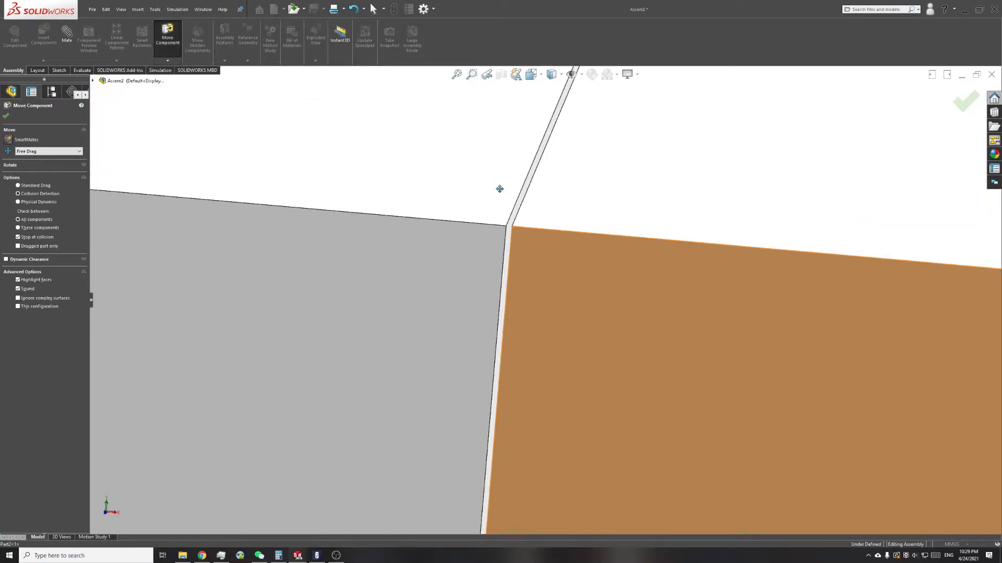
Step: Check the closed gap between the cube and the post head and accept the cube's moved position
scroll(496, 292, up, 15)
scroll(570, 345, down, 5)
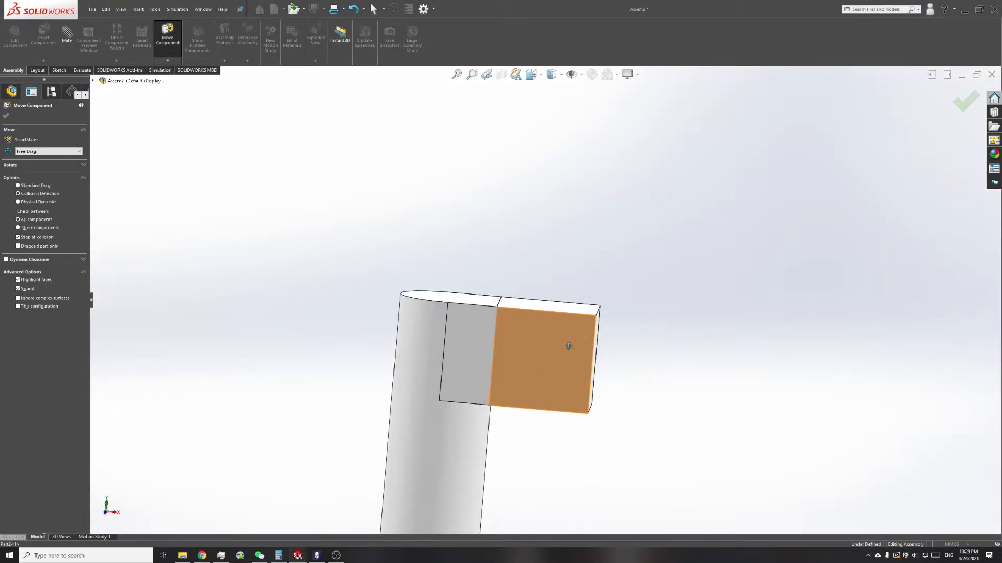
click(960, 104)
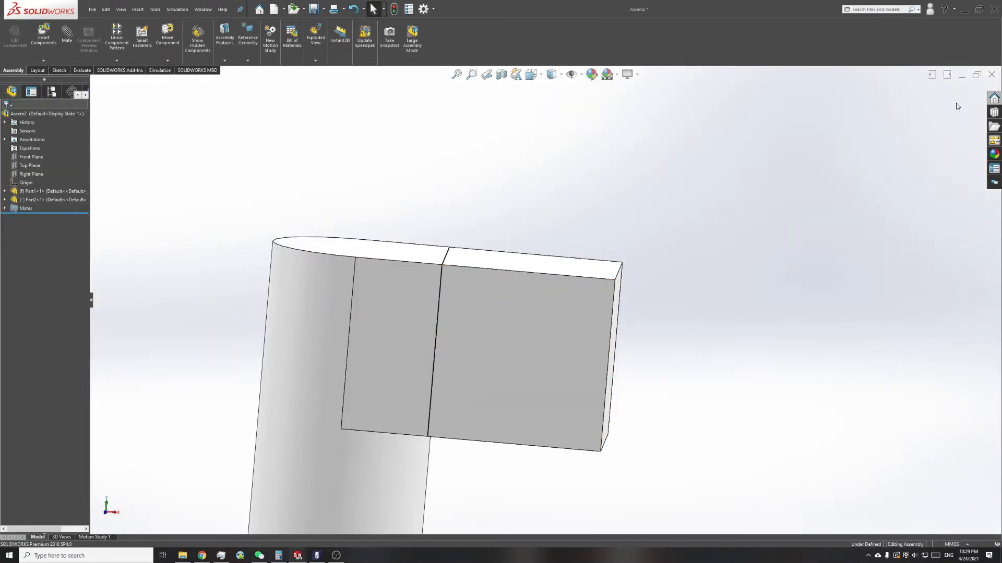
Step: Switch from the assembly to the Part1 post document and maximize its window
click(976, 75)
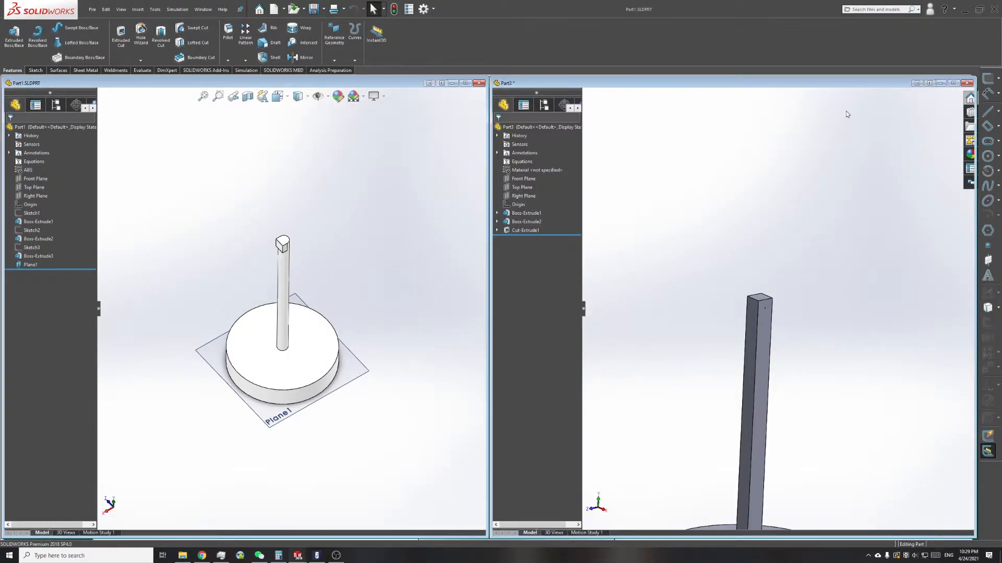
click(829, 133)
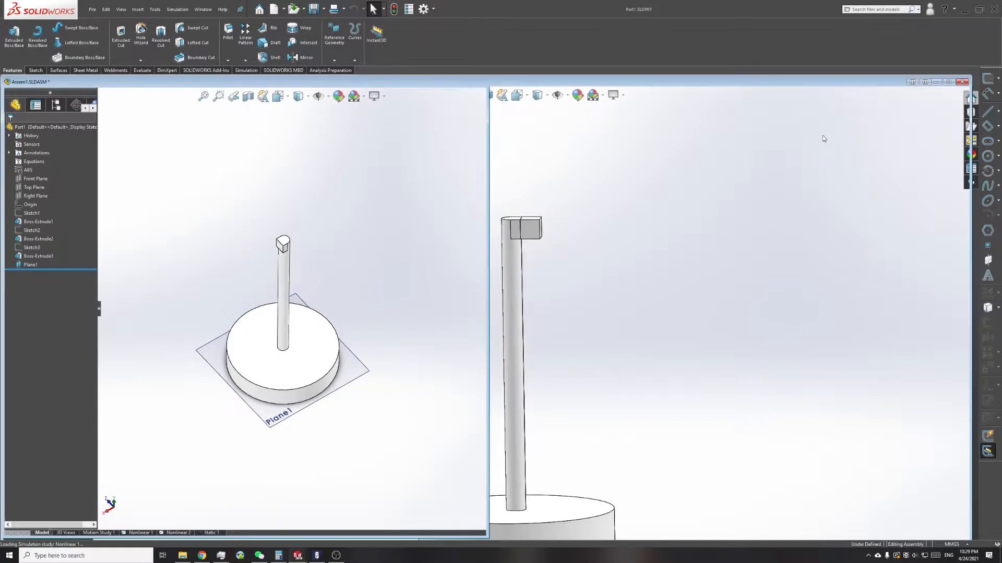
scroll(547, 237, up, 4)
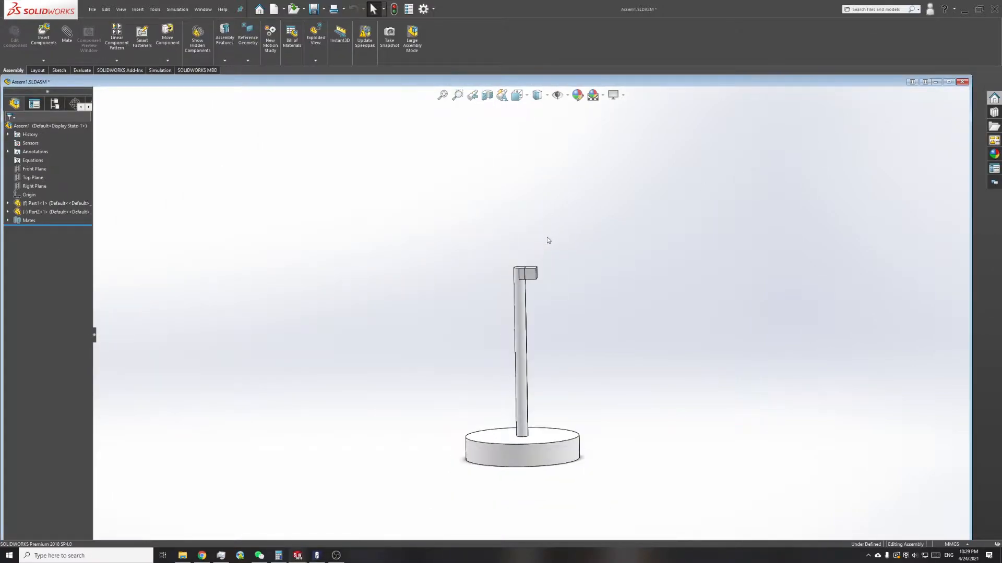
click(925, 82)
click(244, 248)
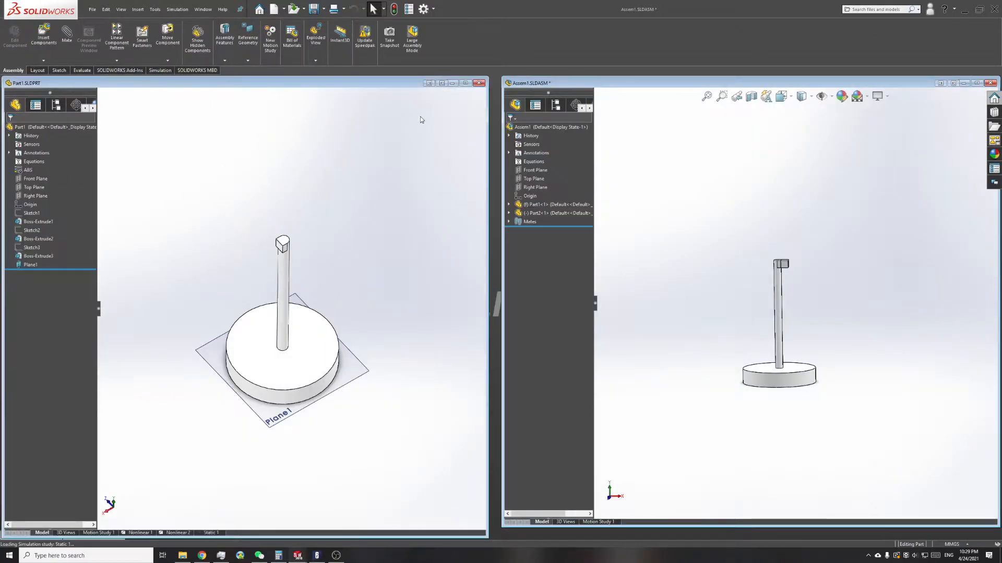
click(465, 83)
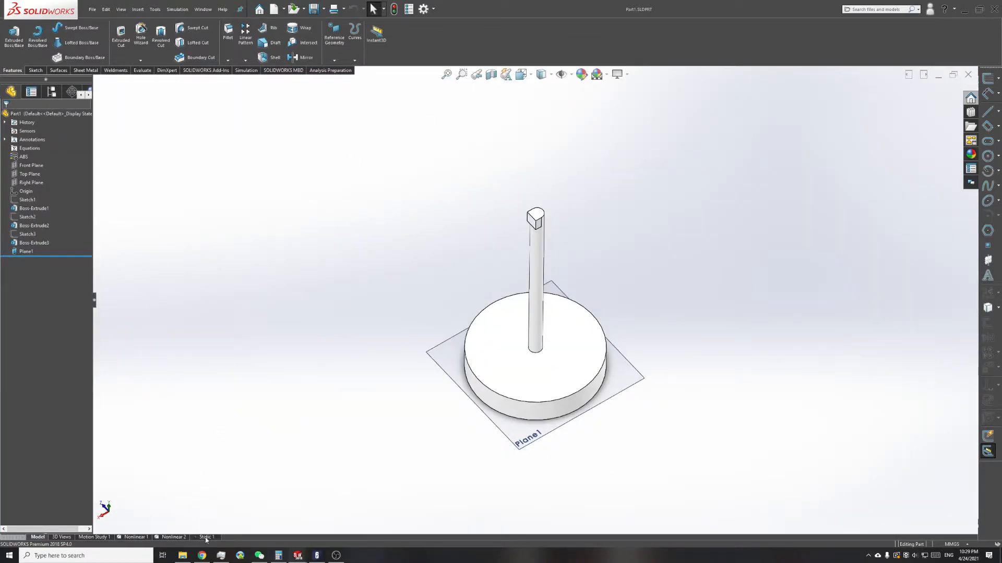
Step: Open the post's existing Static 1 study and examine its base fixtures and its load at the post head
click(196, 539)
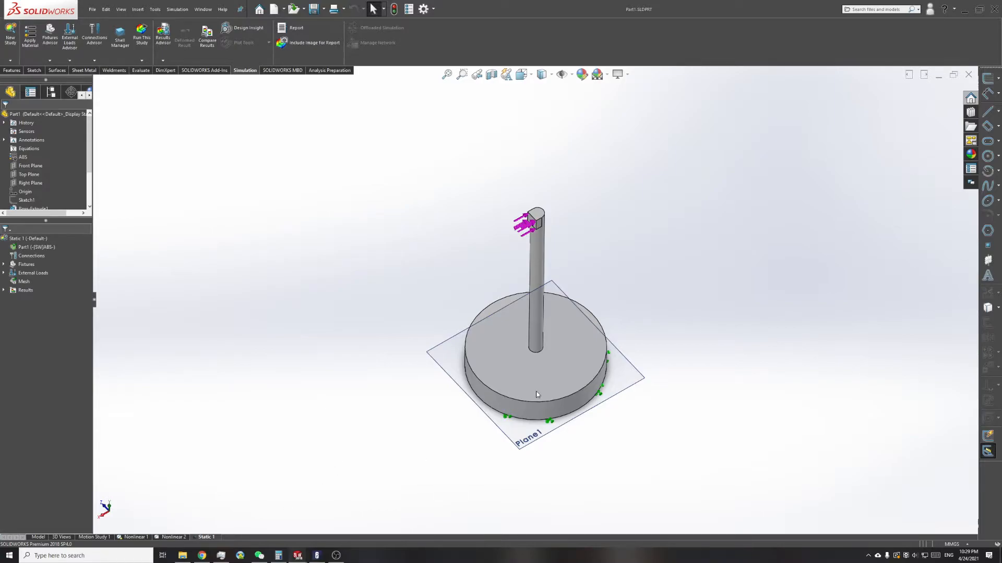
scroll(540, 398, down, 3)
middle_drag(576, 381, 578, 297)
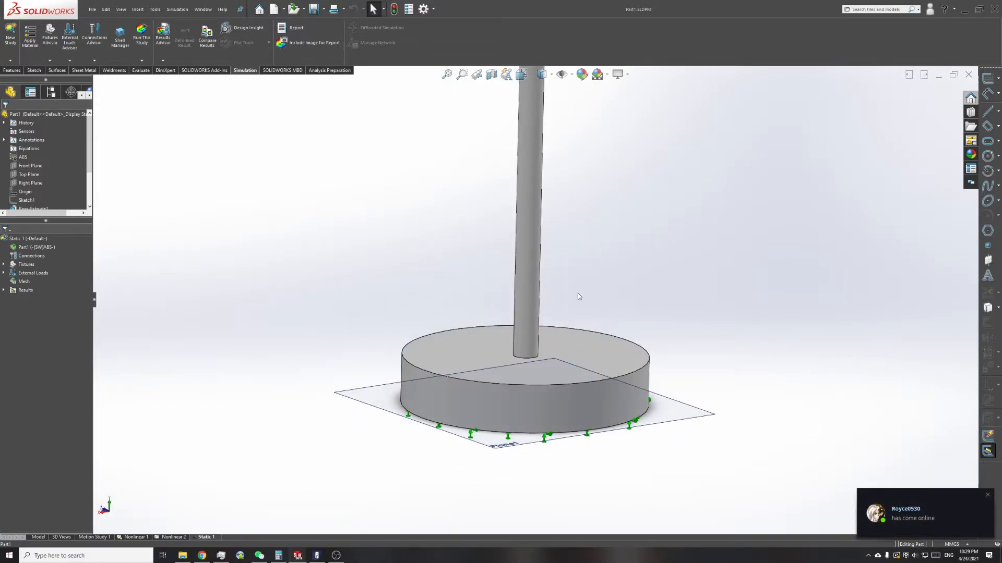
scroll(579, 290, up, 3)
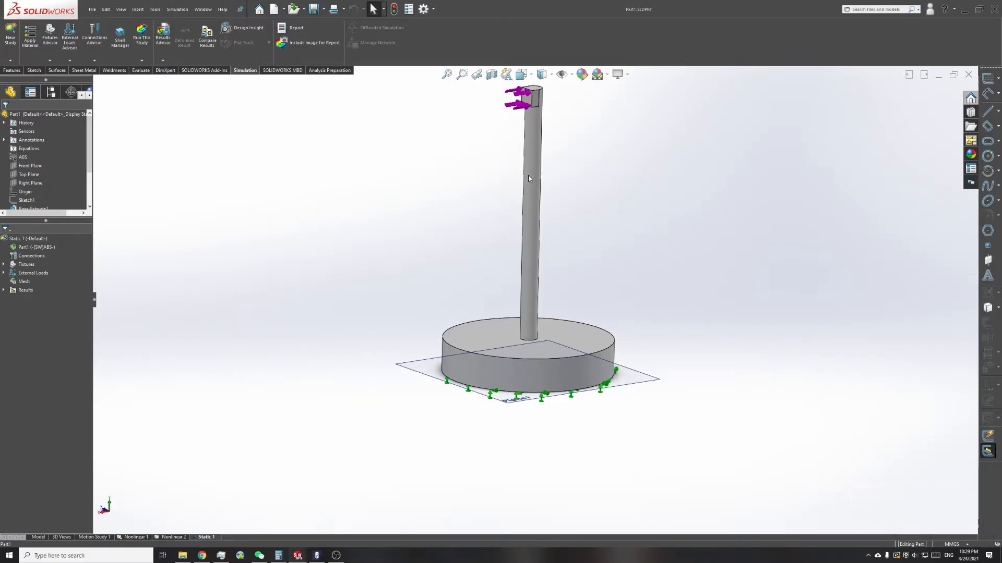
Step: Look through the nonlinear study types and create a new Static study for the post part
click(207, 70)
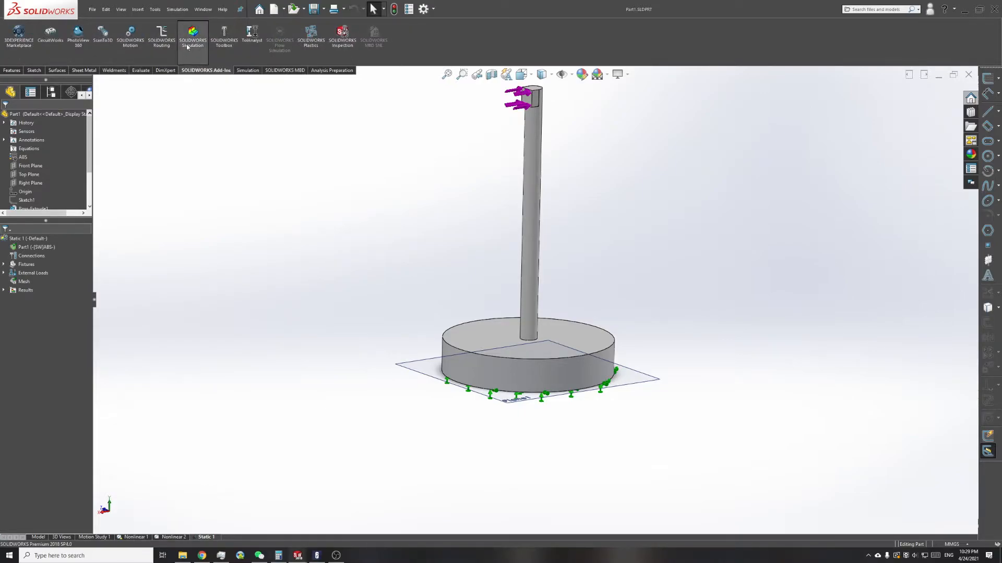
click(243, 70)
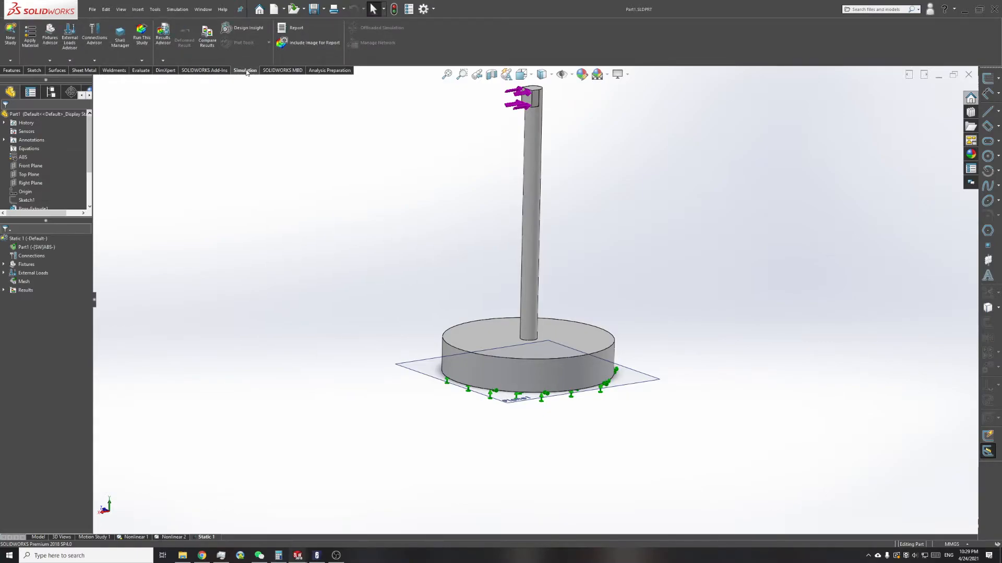
click(12, 49)
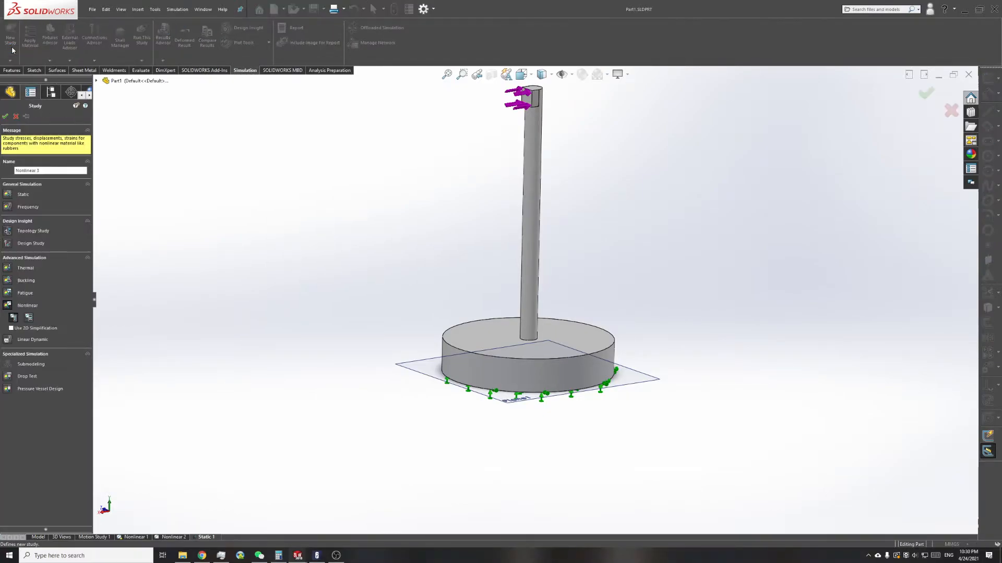
click(7, 195)
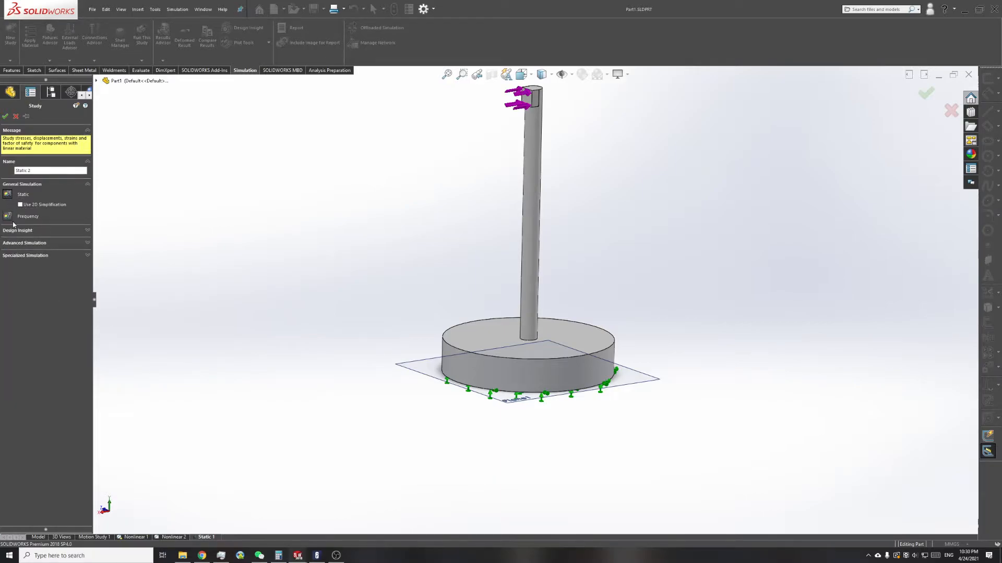
click(37, 243)
click(18, 290)
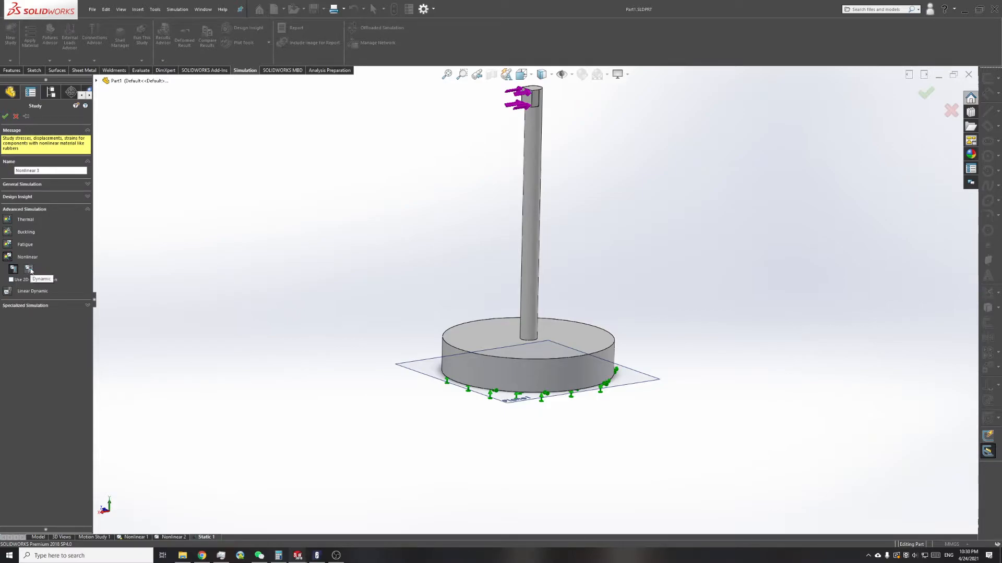
click(30, 270)
click(31, 184)
click(11, 197)
click(5, 116)
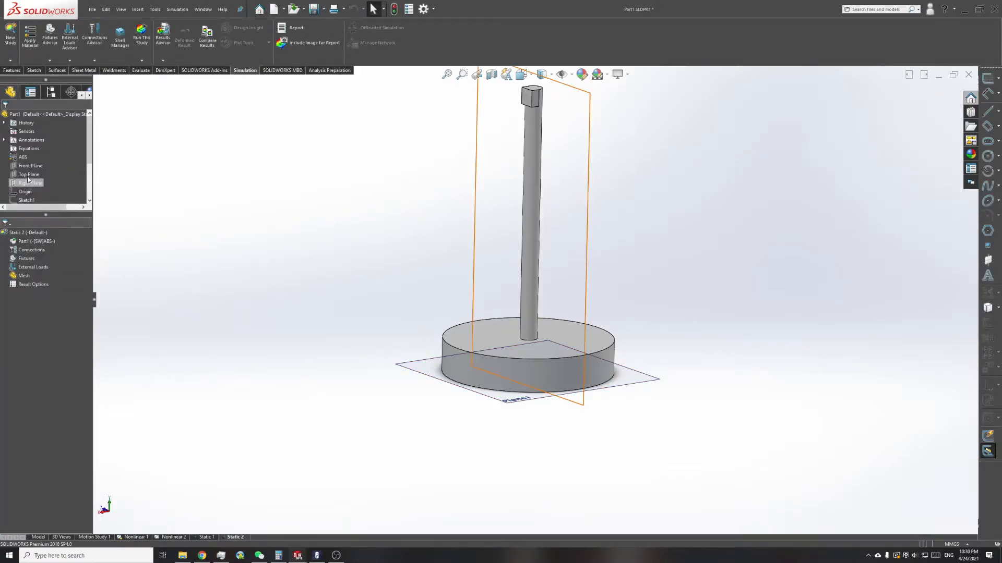
Step: Assign the favorite material ABS to the post part in the new static study
click(23, 157)
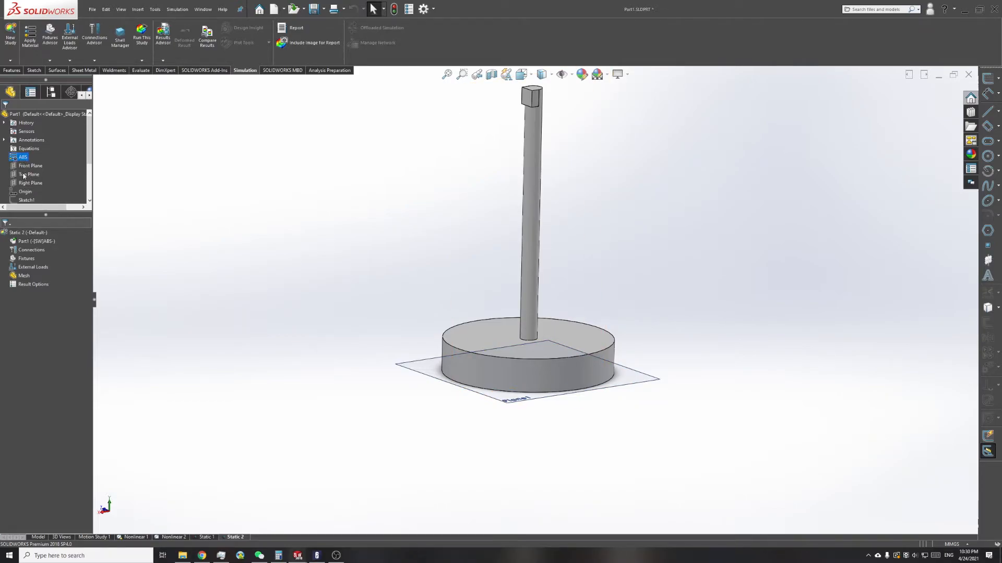
right_click(35, 242)
mouse_move(94, 261)
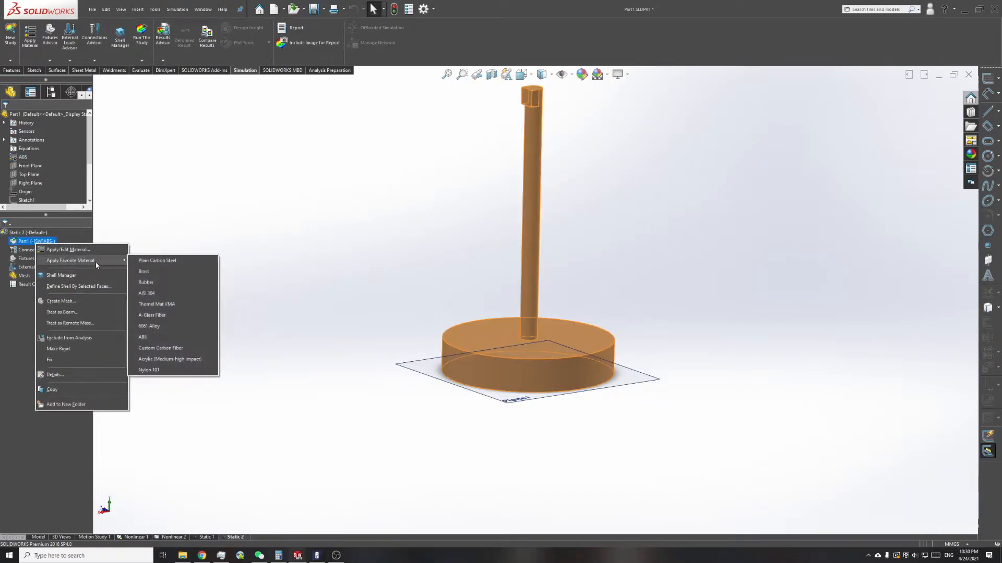
click(151, 337)
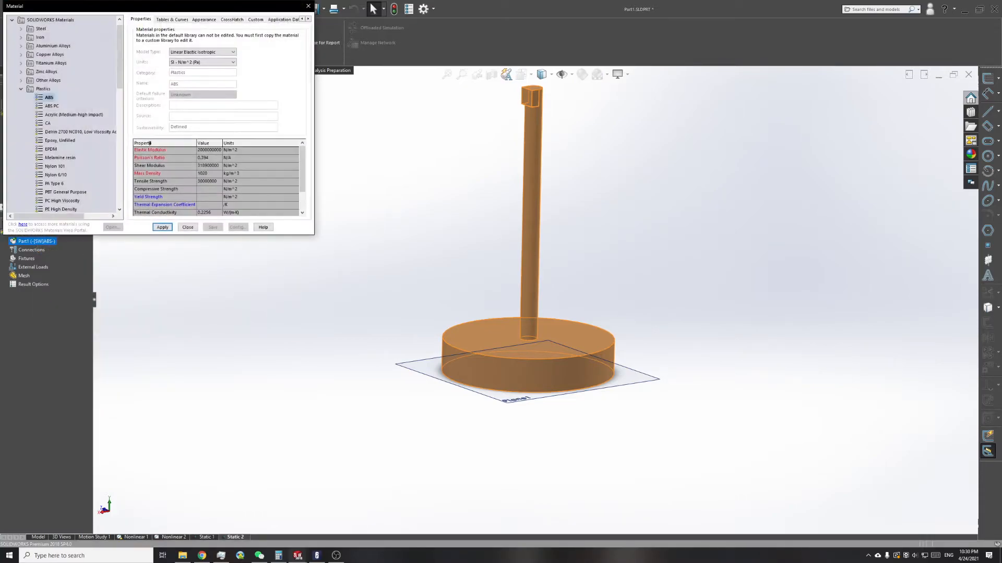
Step: Examine the ABS and A-Glass Fiber properties in the material library and close it without applying a change
scroll(246, 224, down, 3)
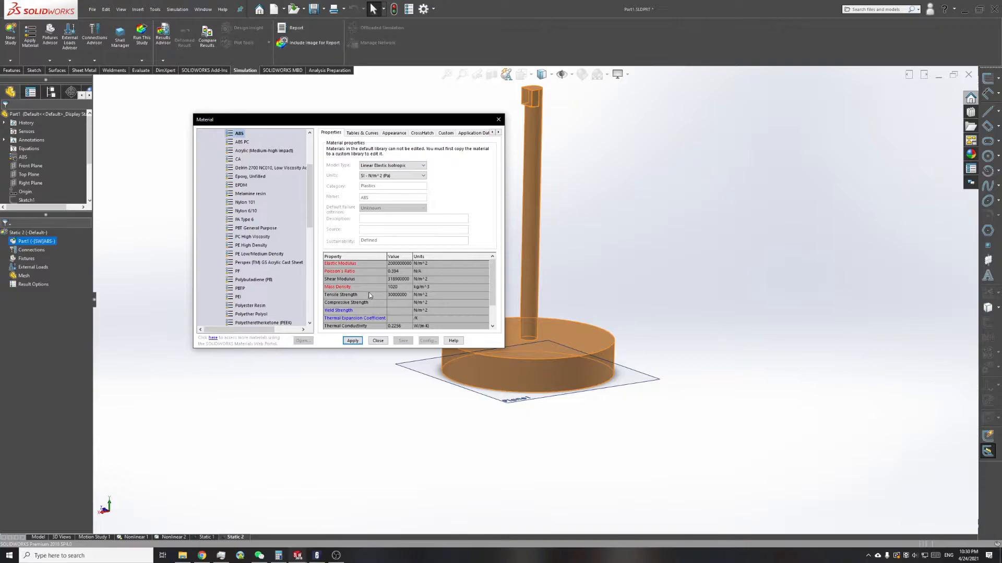
scroll(312, 292, down, 10)
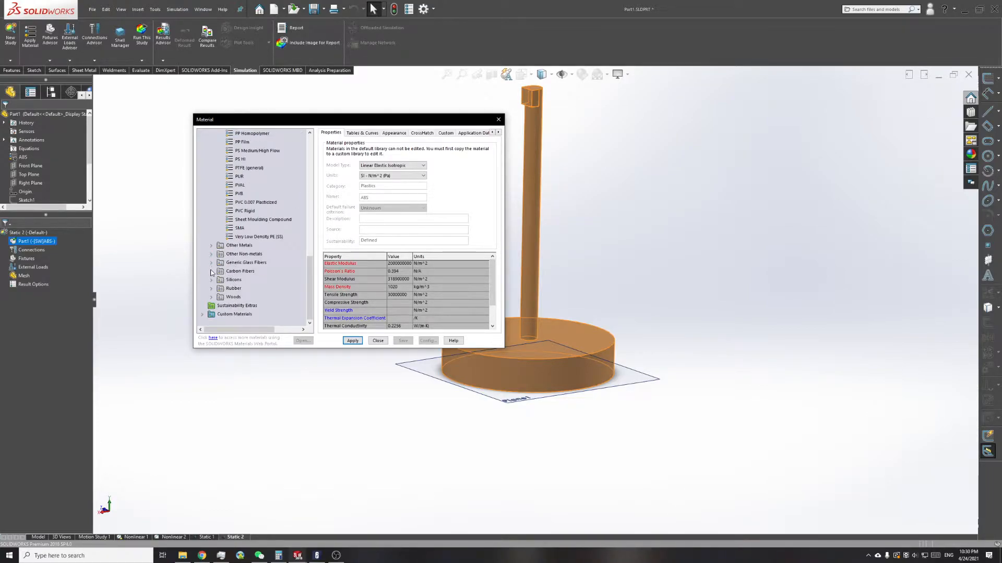
click(212, 262)
click(247, 271)
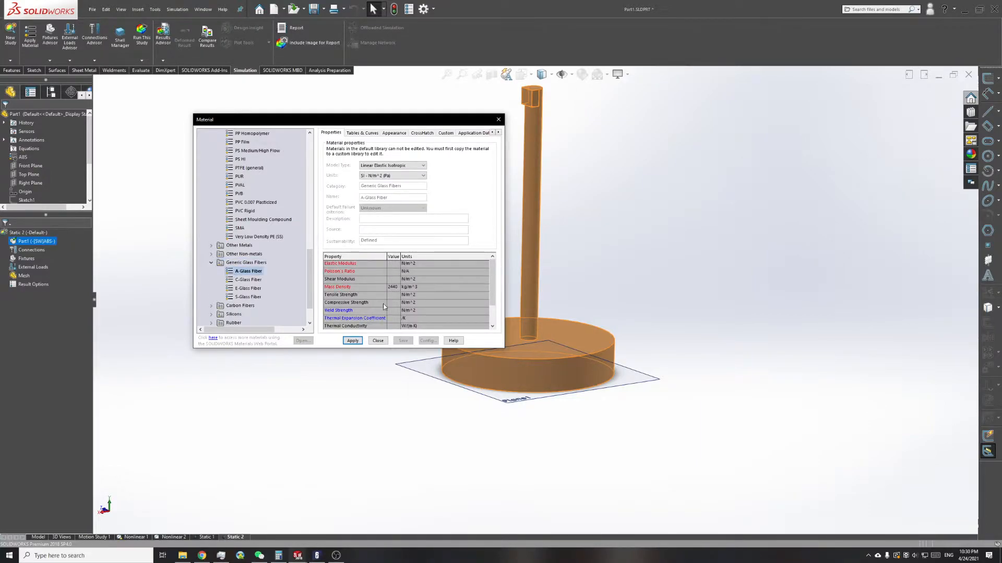
click(210, 263)
scroll(211, 265, up, 10)
click(377, 341)
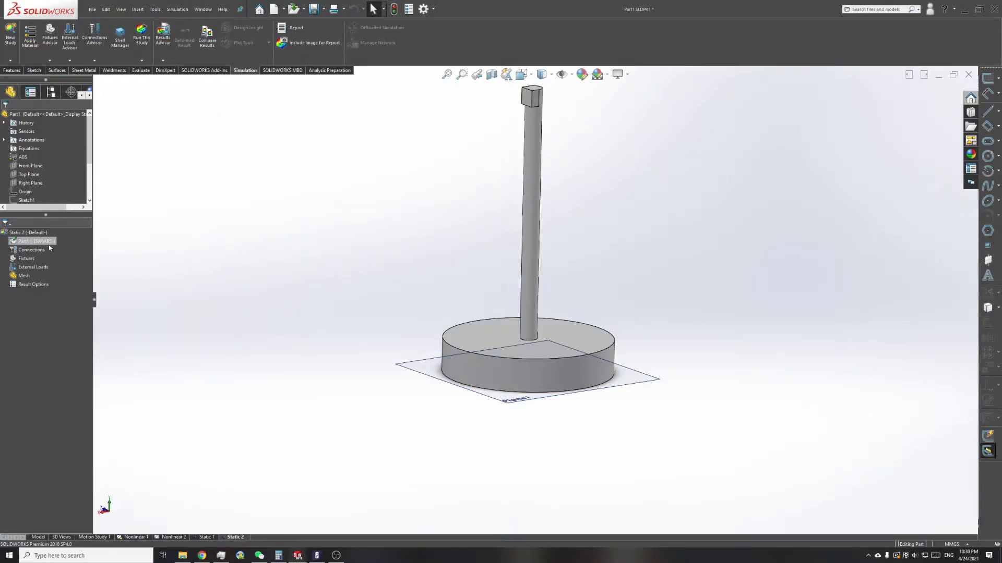
Step: Review the connection and advanced fixture options and fix the bottom face of the round base with a Fixed Geometry fixture
right_click(31, 250)
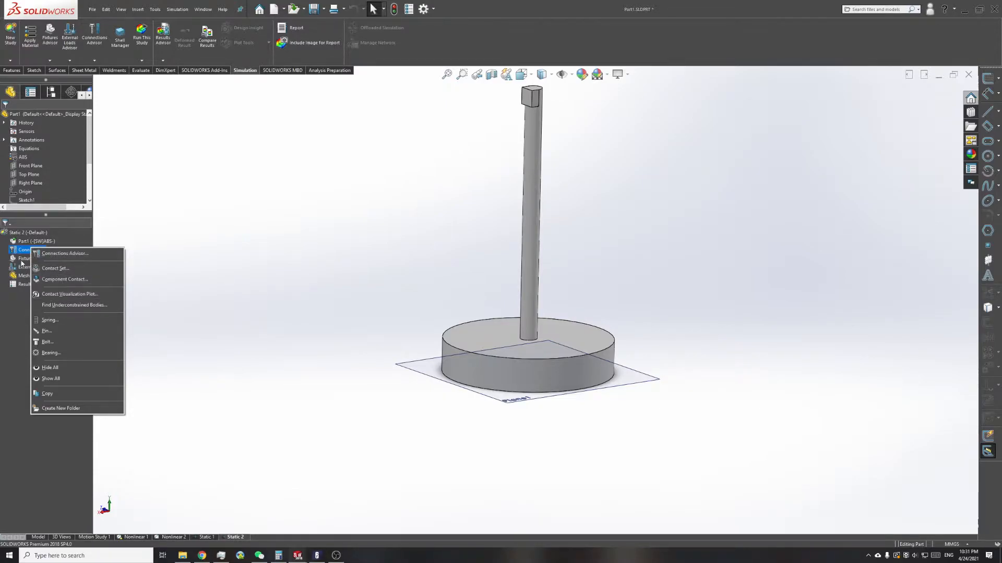
right_click(23, 259)
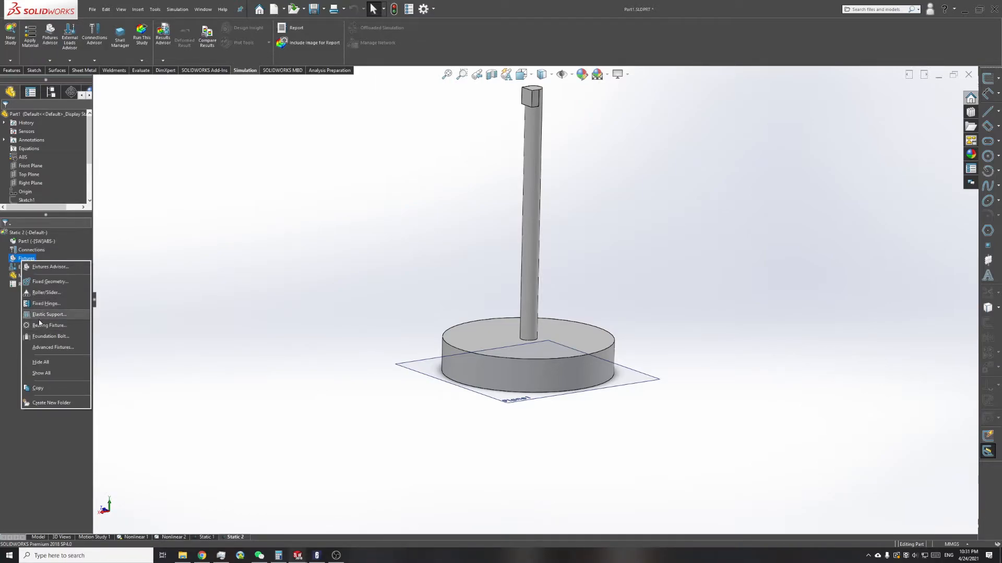
click(56, 350)
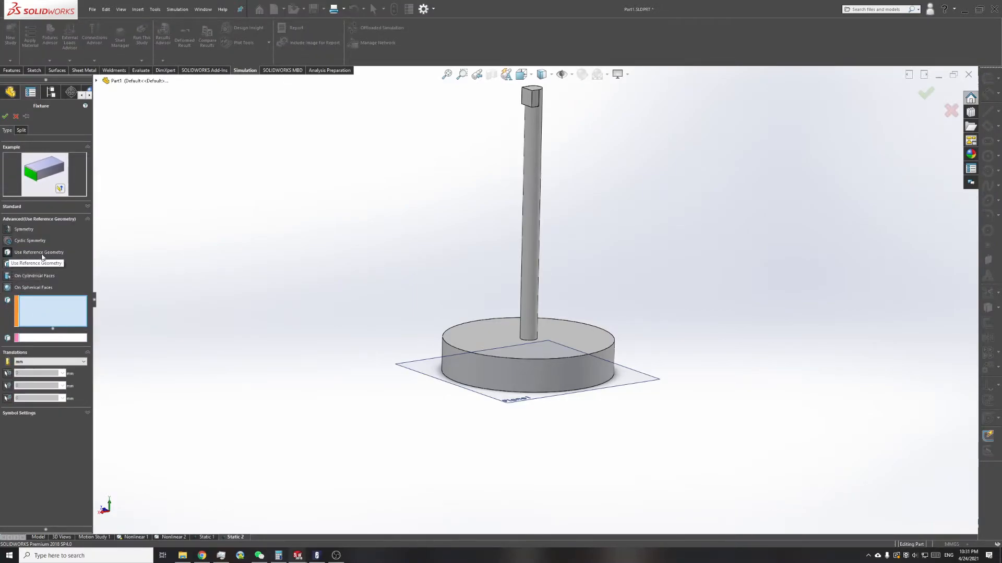
click(32, 267)
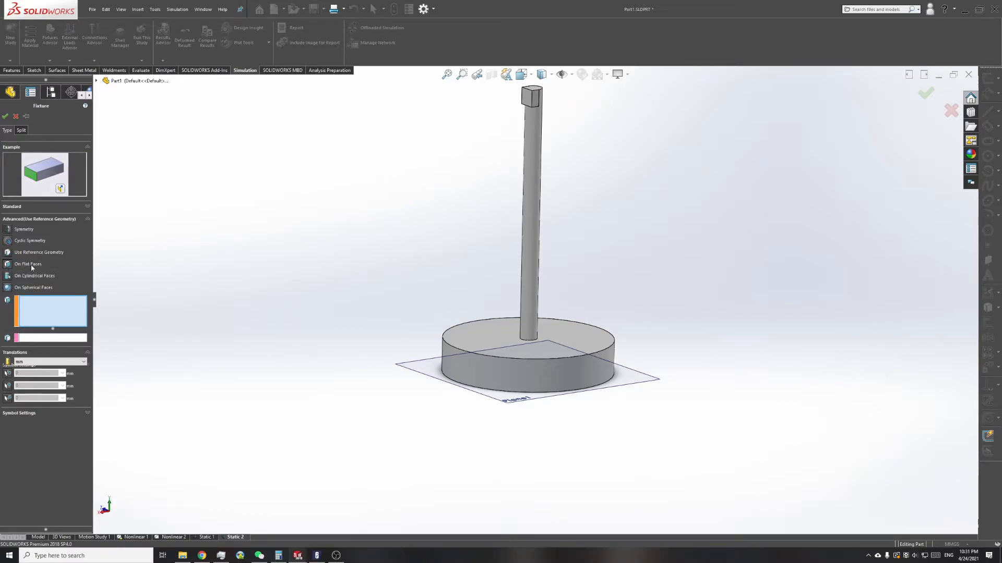
click(21, 208)
middle_drag(433, 385, 442, 311)
click(484, 368)
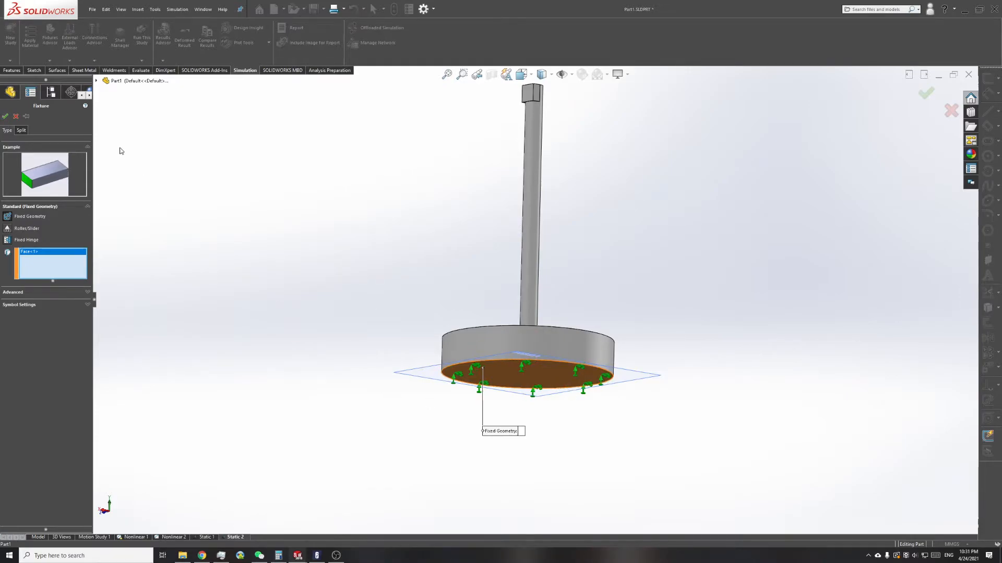
click(5, 116)
Step: Apply a 1 N normal force to the flat side face of the notch at the top of the post
right_click(22, 270)
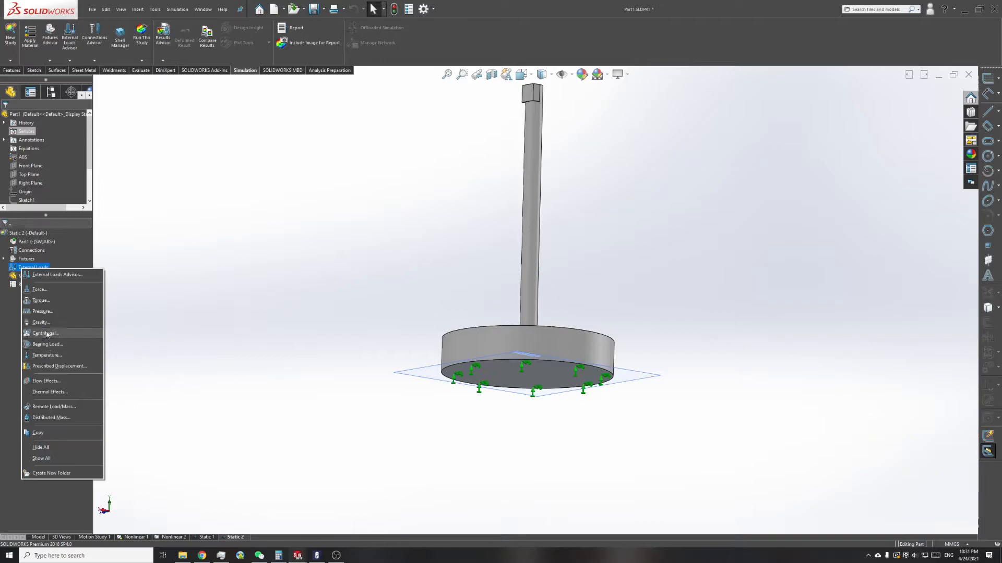
click(40, 300)
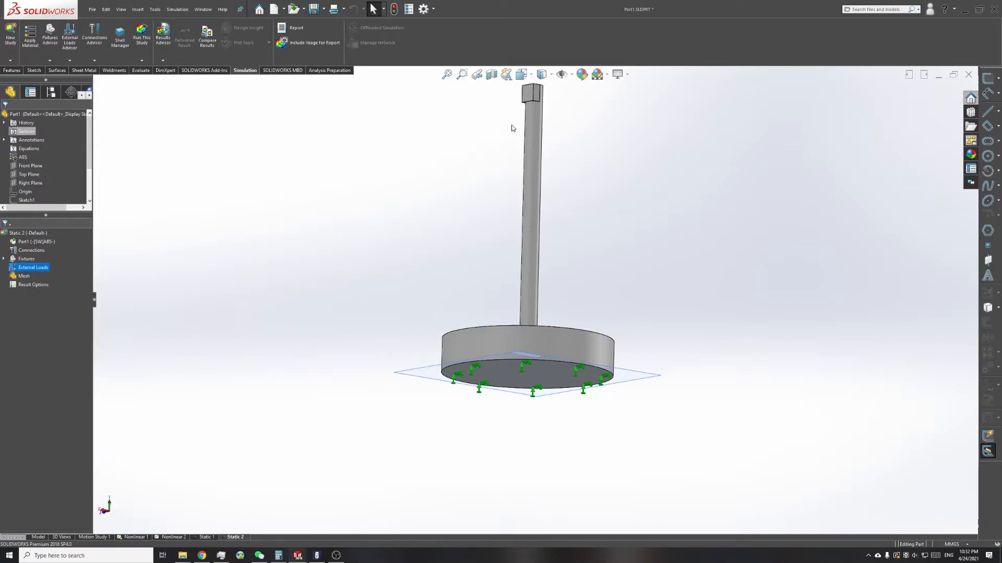
scroll(516, 129, down, 3)
click(546, 108)
middle_drag(532, 165, 539, 223)
scroll(539, 223, up, 2)
scroll(536, 156, down, 4)
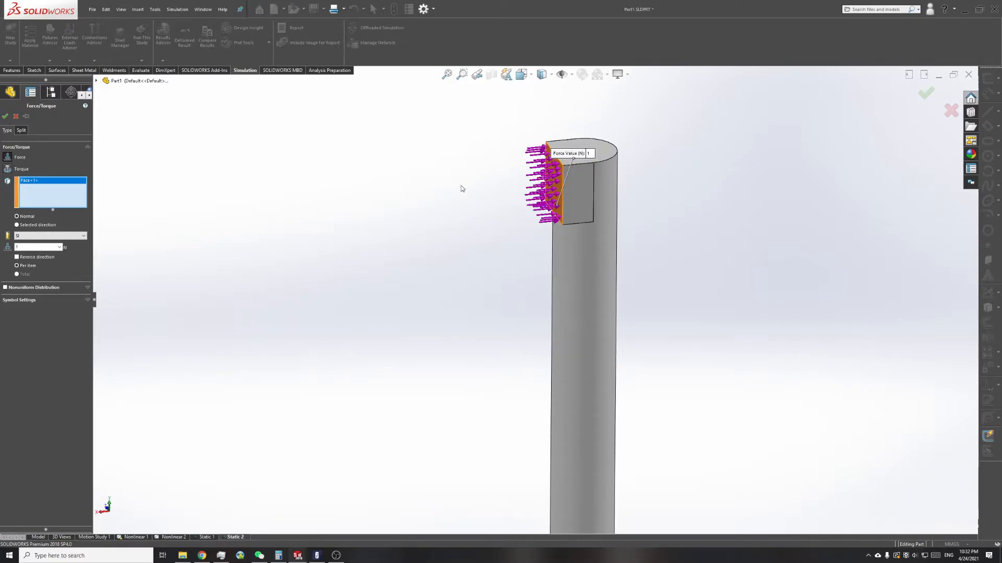
double_click(15, 248)
text(1)
click(5, 115)
Step: Check the force and fixture placement on the post, and mesh and run the static study
scroll(525, 292, up, 3)
scroll(526, 294, down, 2)
scroll(532, 298, up, 4)
scroll(526, 522, down, 3)
middle_drag(545, 406, 517, 359)
scroll(518, 359, up, 2)
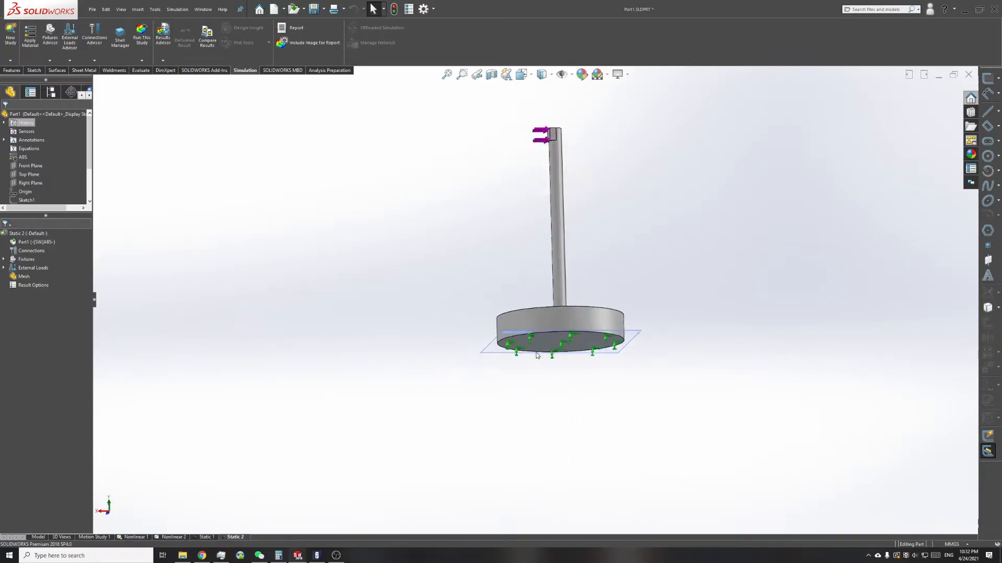
scroll(522, 208, down, 5)
scroll(516, 217, up, 4)
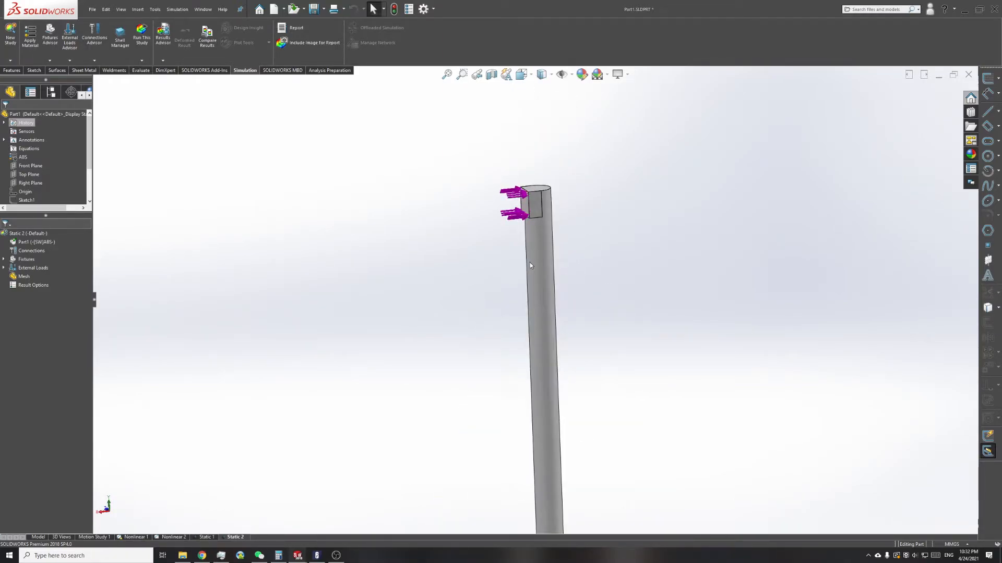
right_click(24, 281)
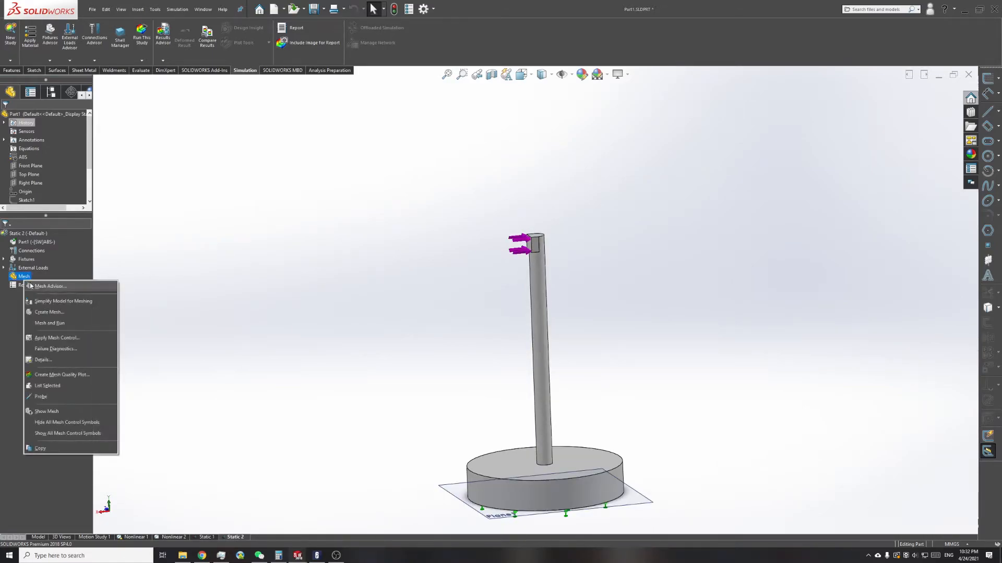
click(36, 323)
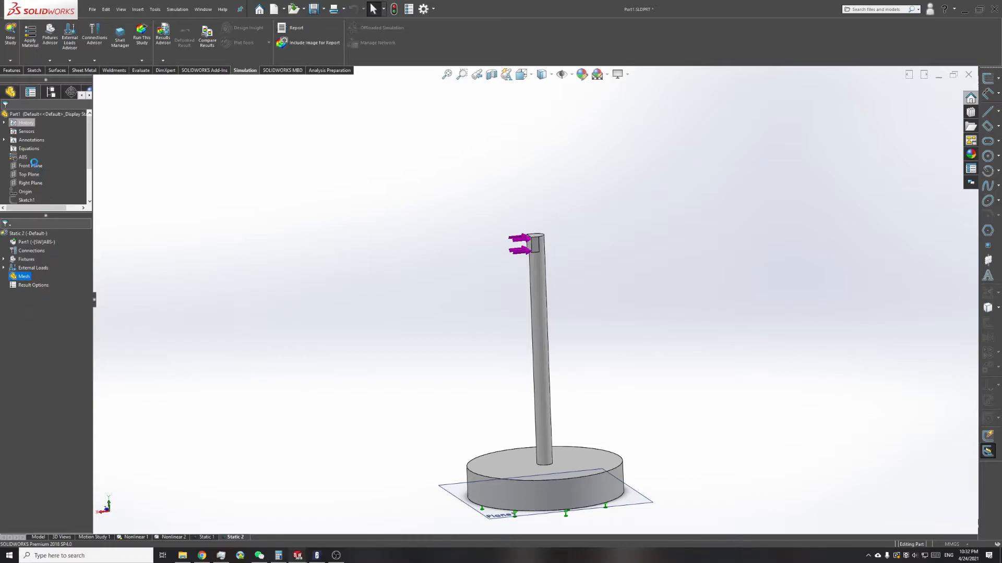
Step: Mesh the post with the density set slightly finer than medium and inspect the mesh around the round base
drag(50, 140, 67, 140)
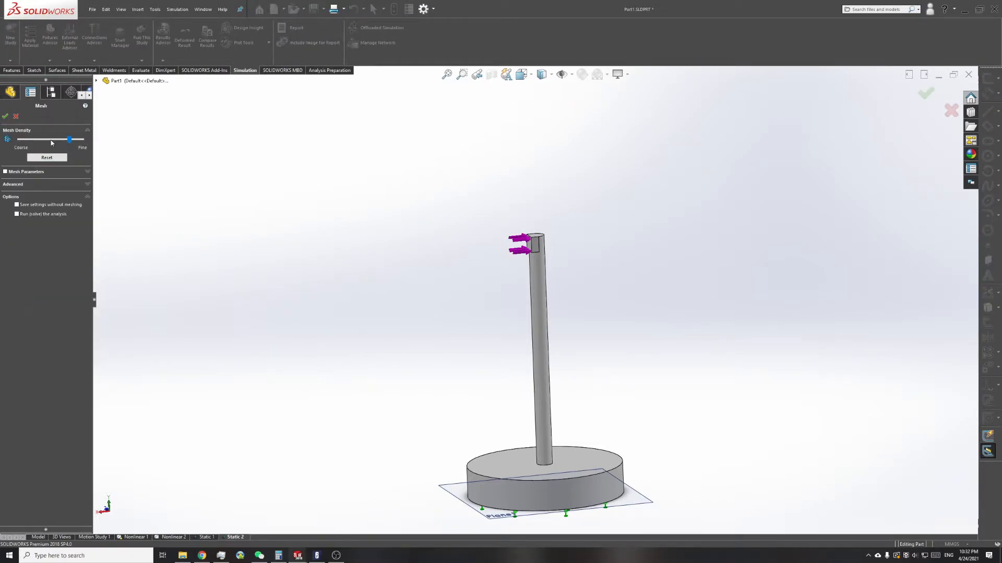
drag(71, 140, 59, 140)
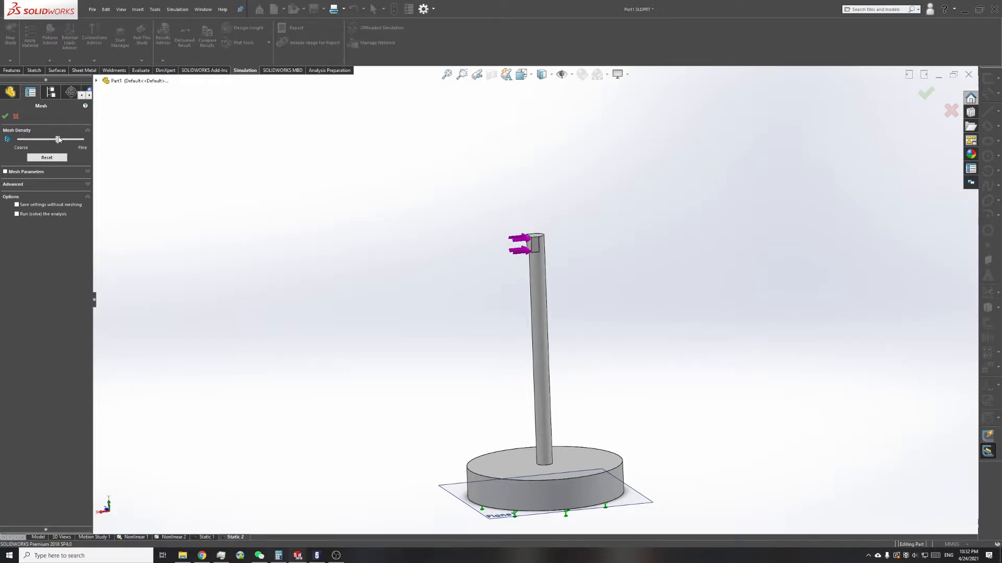
click(5, 116)
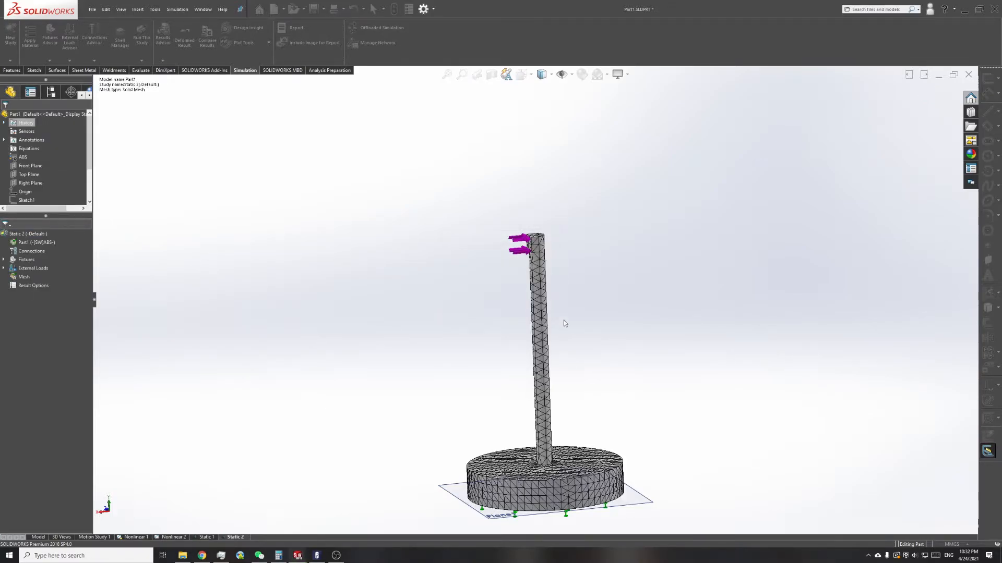
scroll(549, 482, down, 5)
middle_drag(547, 439, 556, 500)
scroll(557, 492, up, 2)
scroll(550, 260, down, 2)
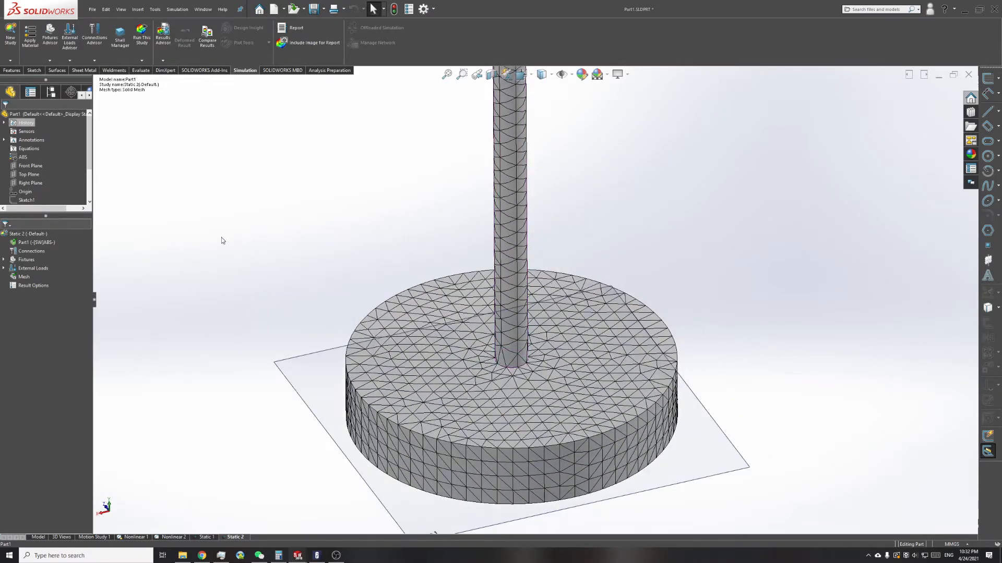
Step: Open the static study's properties and review the available solvers, keeping FFEPlus
click(22, 235)
right_click(22, 235)
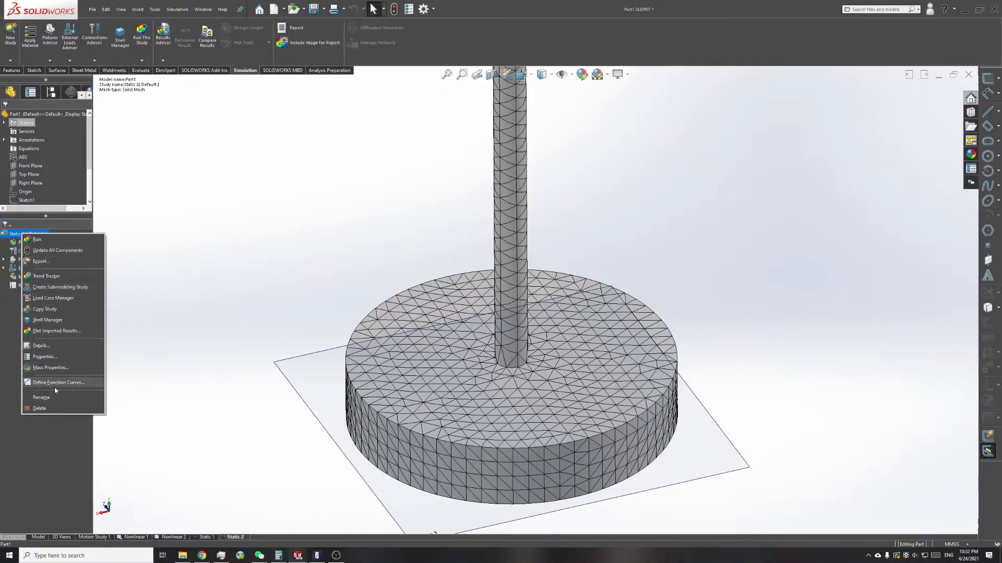
click(58, 356)
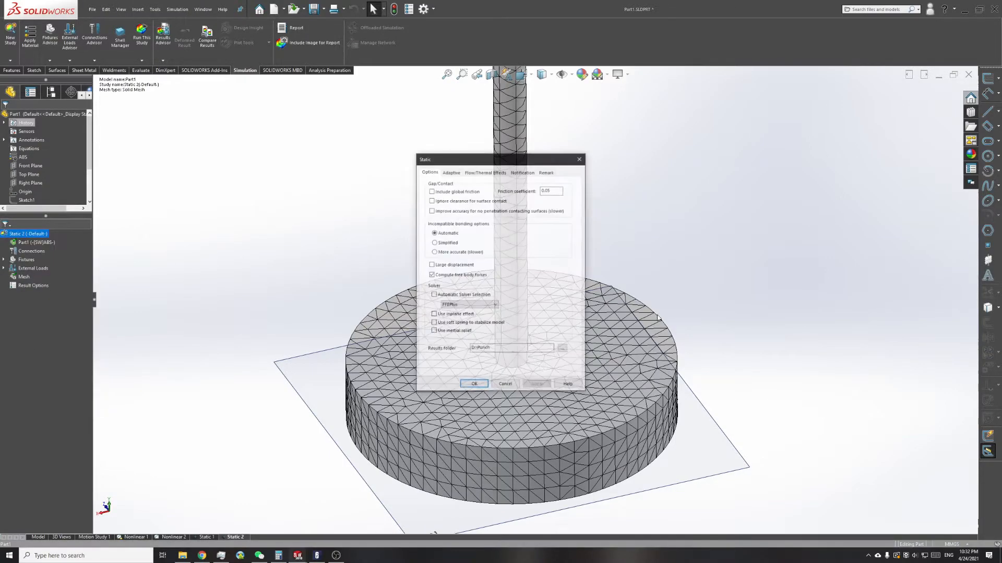
click(488, 305)
click(488, 304)
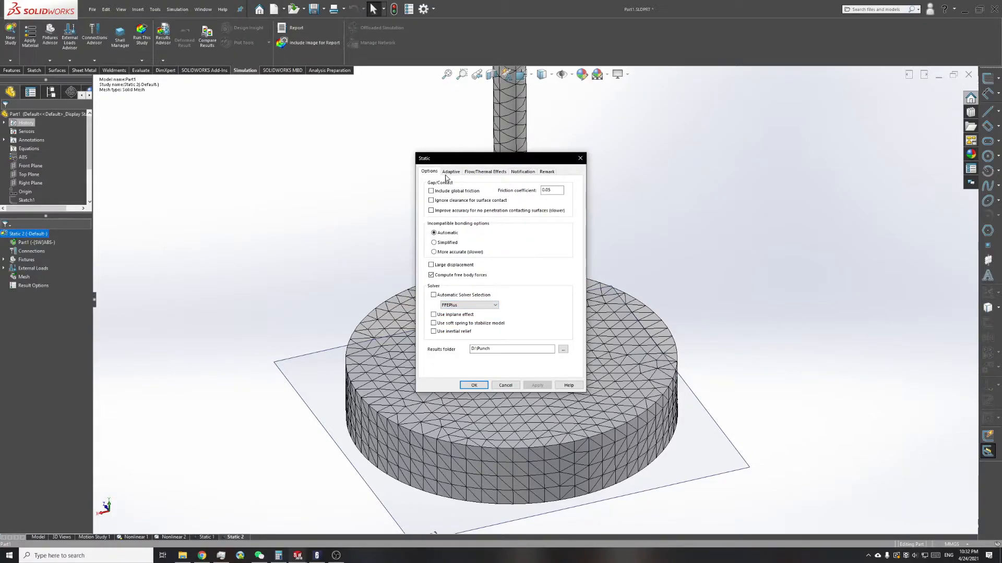
click(476, 305)
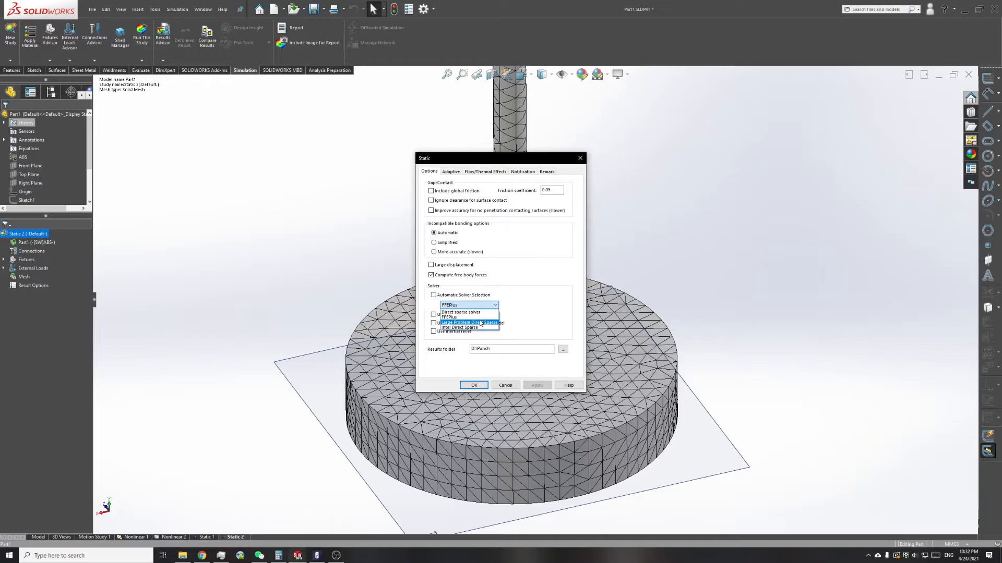
click(490, 307)
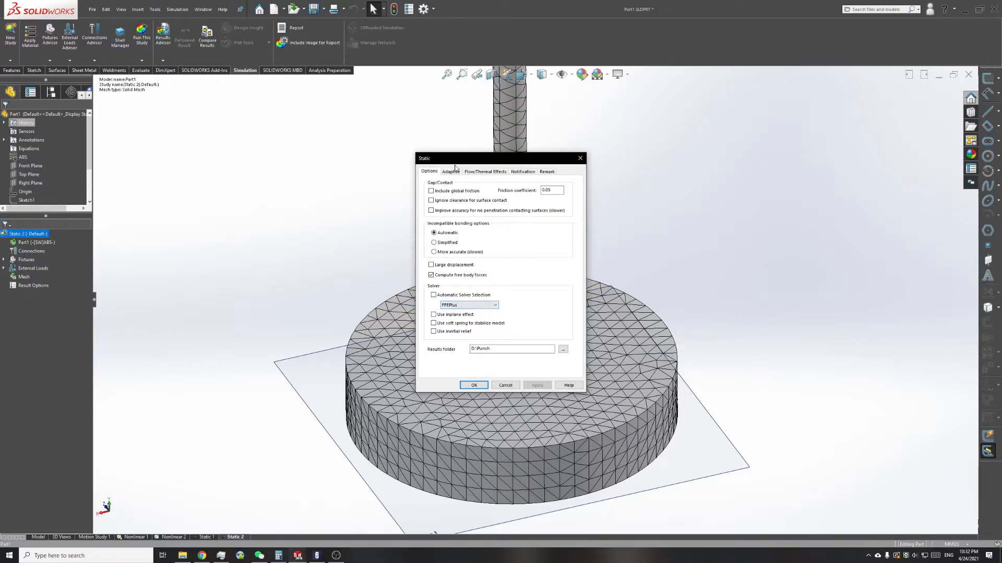
Step: Compare the h-adaptive and p-adaptive options, set the adaptive method to None and accept the study properties
click(451, 171)
click(448, 196)
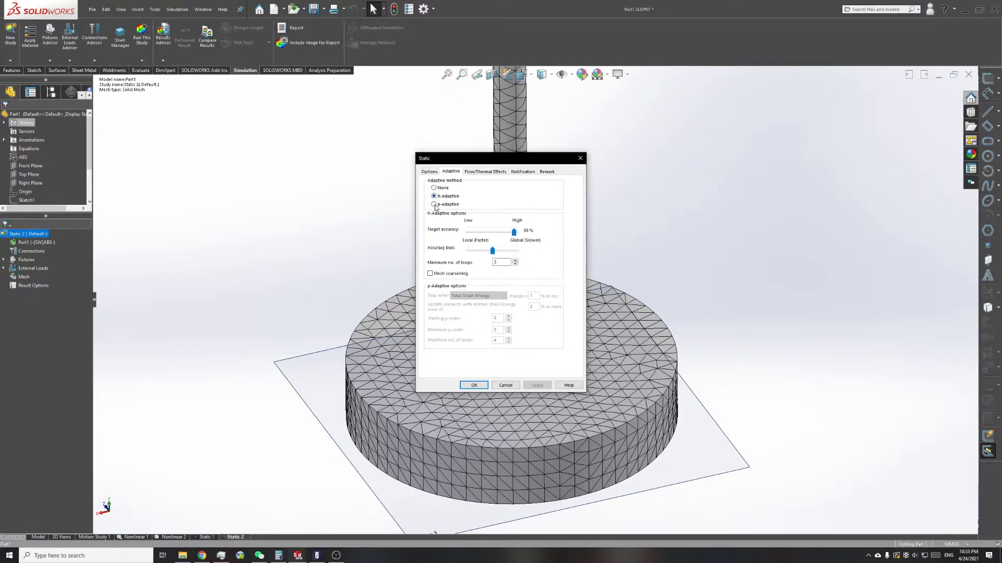
click(443, 204)
click(438, 189)
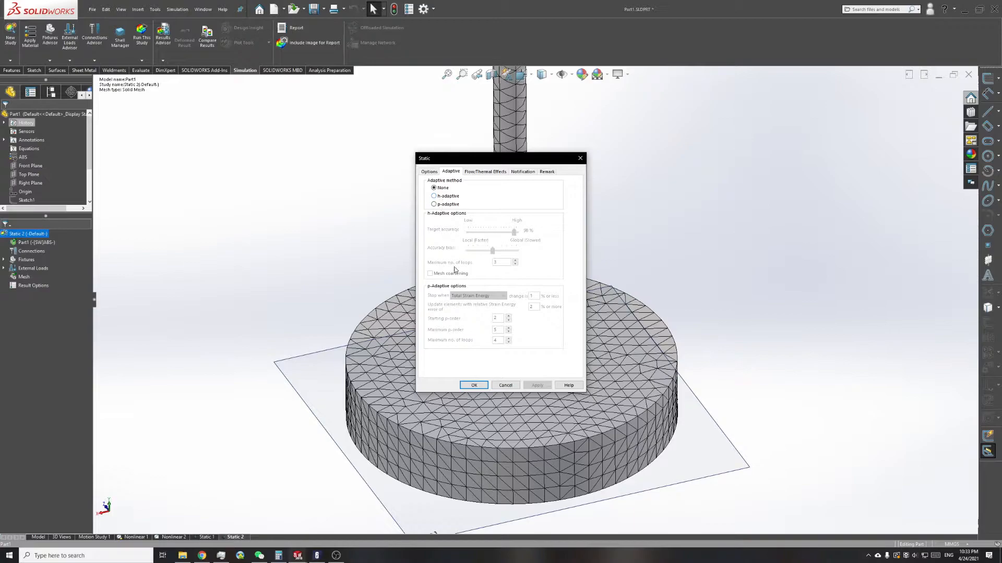
click(474, 385)
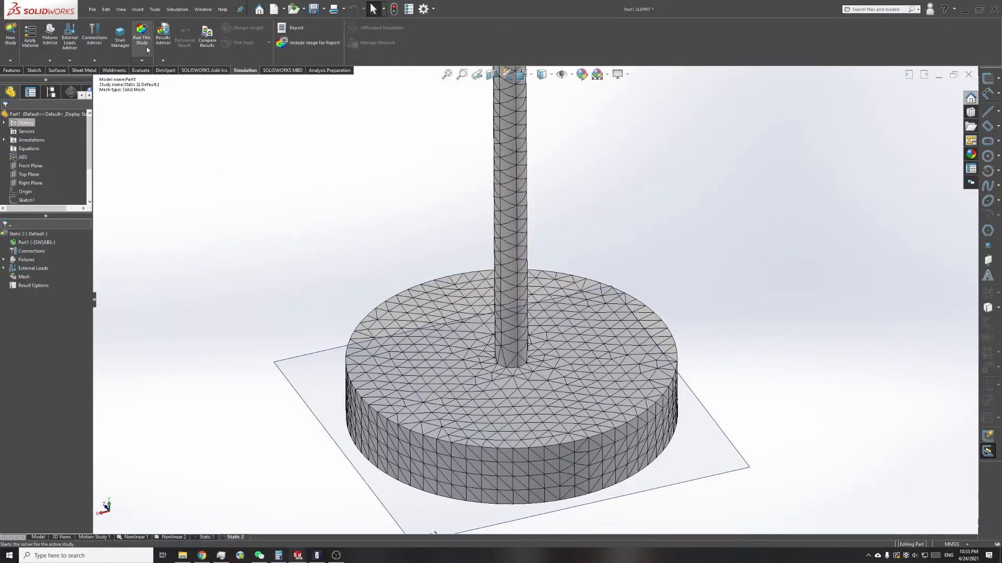
Step: Run the static study and accept solving it with the Large Displacement option
right_click(33, 234)
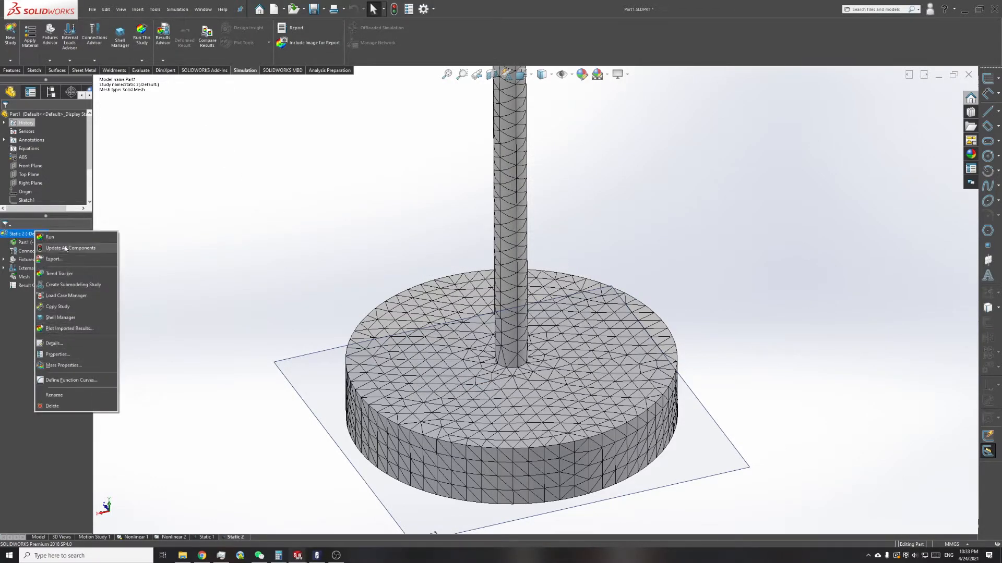
click(139, 39)
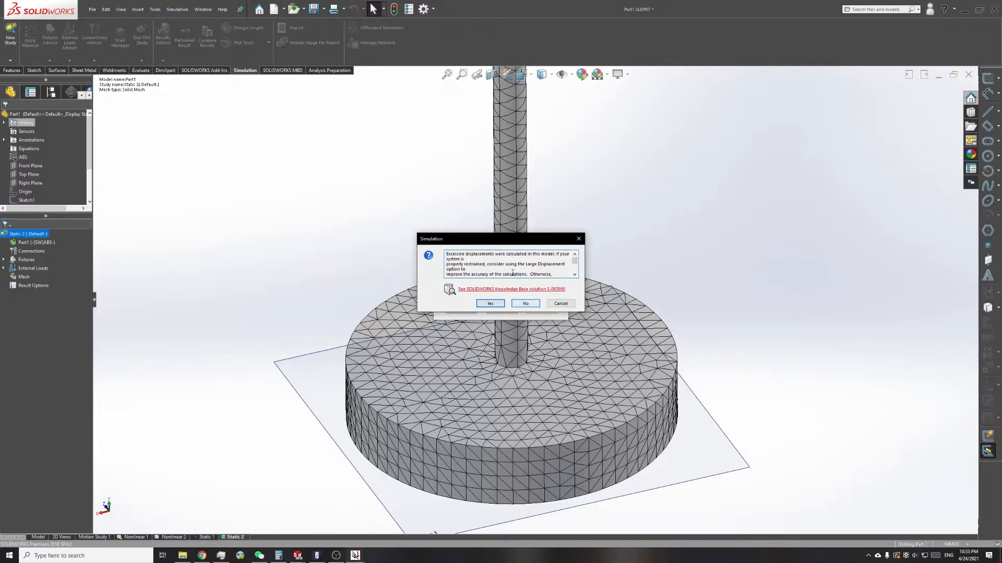
drag(453, 256, 514, 257)
click(524, 257)
drag(526, 264, 566, 266)
click(536, 266)
click(492, 306)
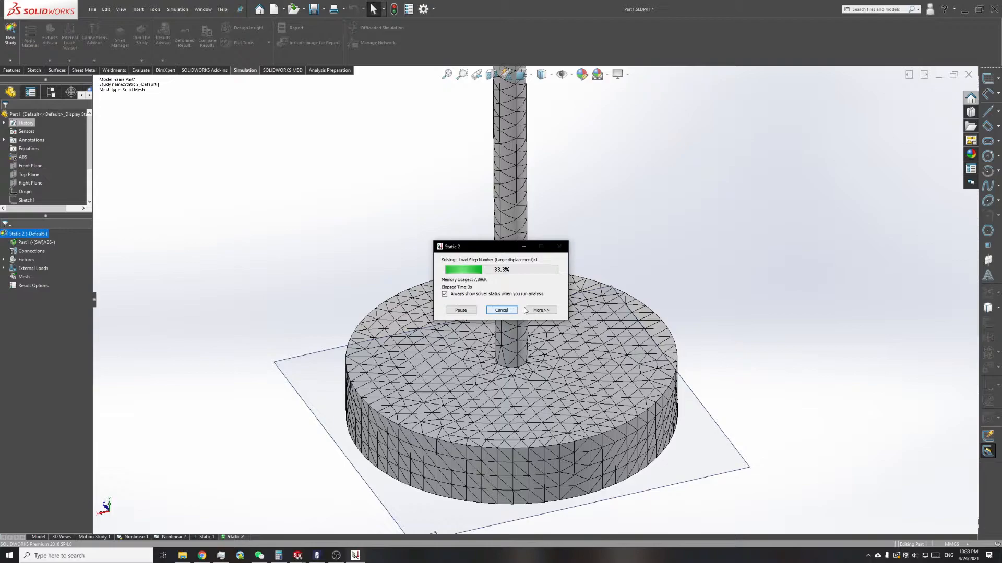
Step: Show the detailed solver progress and move its window off the model while the study solves
click(540, 310)
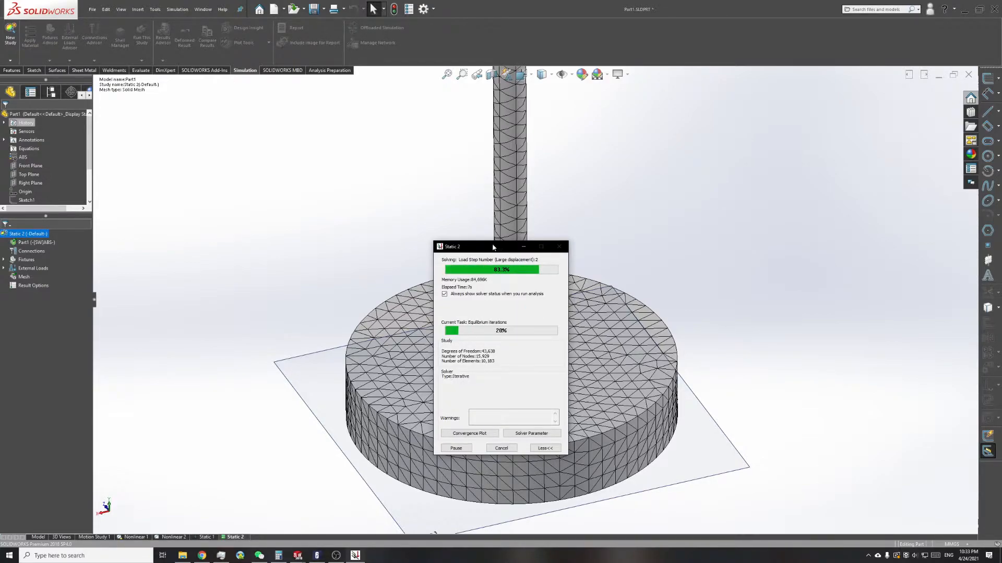
drag(496, 249, 371, 209)
middle_drag(483, 188, 562, 193)
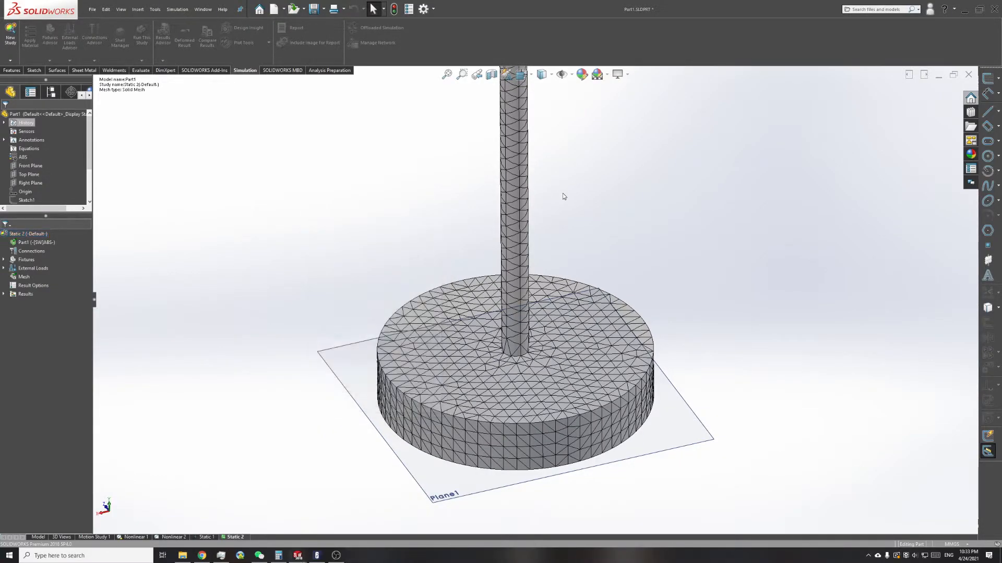
Step: Show the maximum annotation on the von Mises stress plot and examine its location at the foot of the post
middle_drag(549, 203, 513, 234)
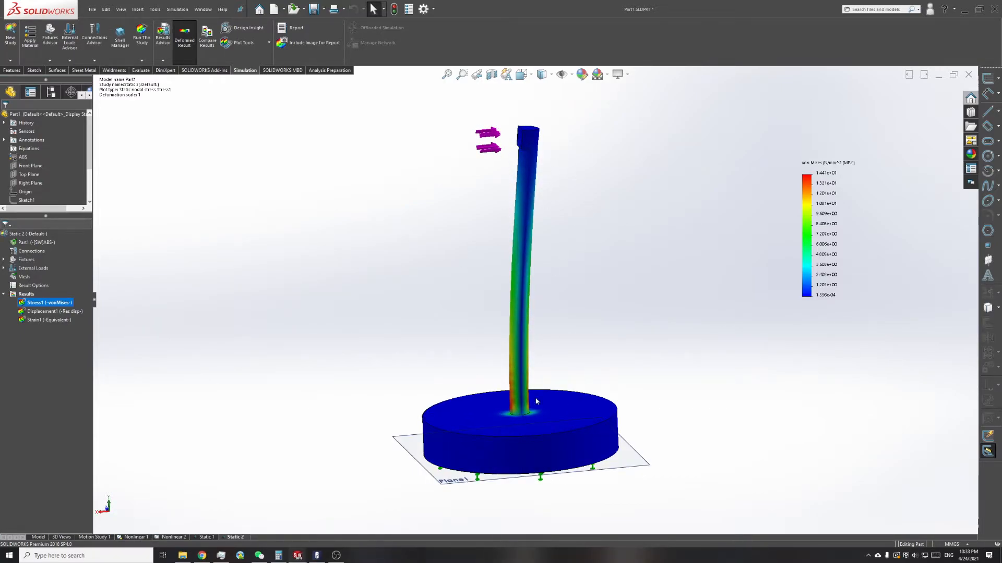
scroll(513, 398, down, 2)
middle_drag(514, 398, 550, 409)
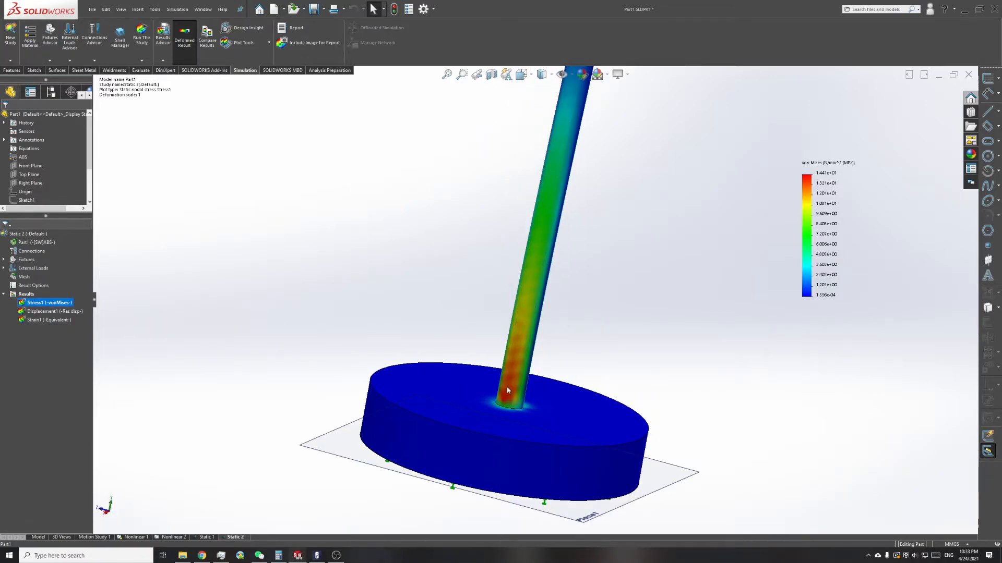
right_click(59, 302)
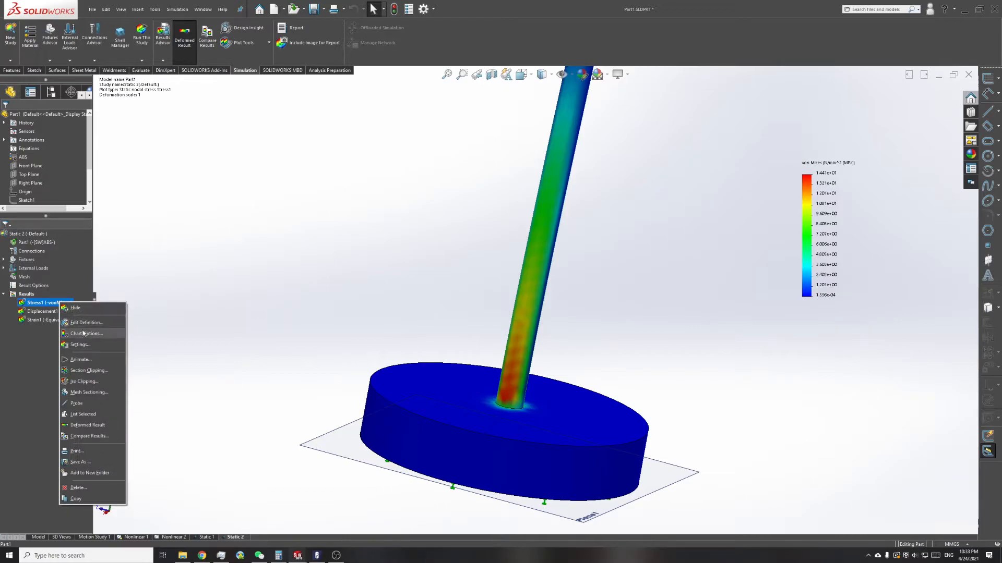
click(82, 333)
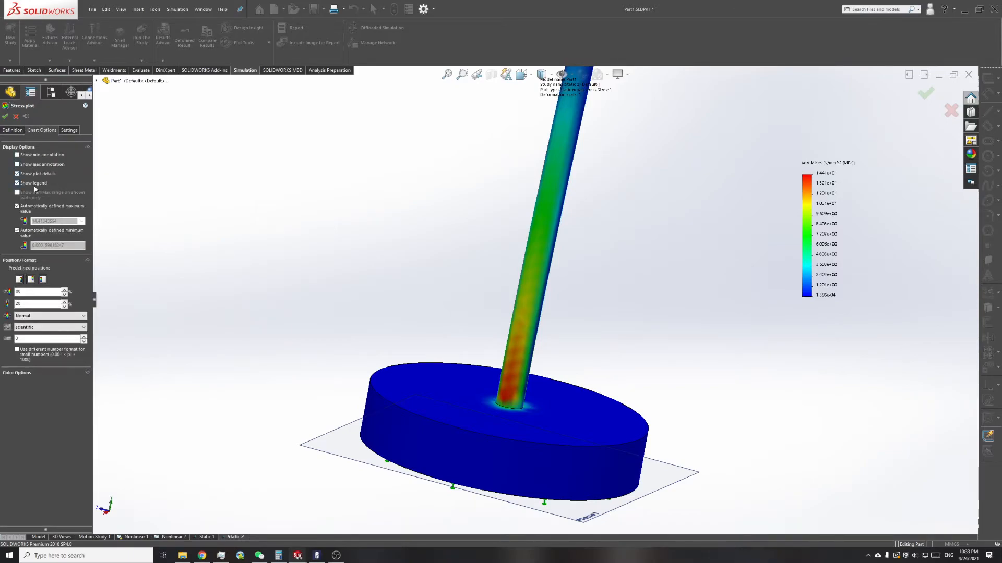
click(17, 165)
scroll(498, 336, up, 10)
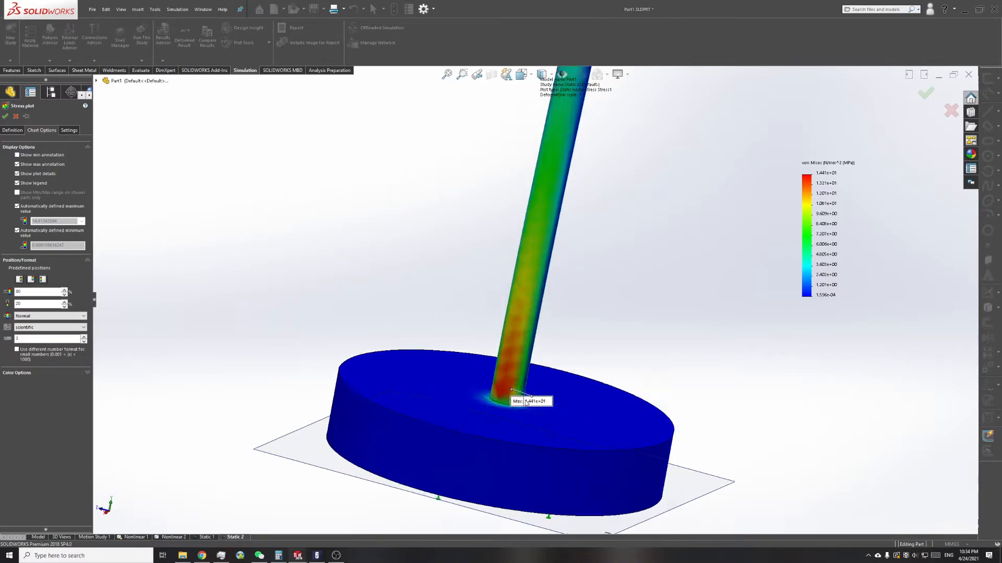
middle_drag(403, 365, 365, 408)
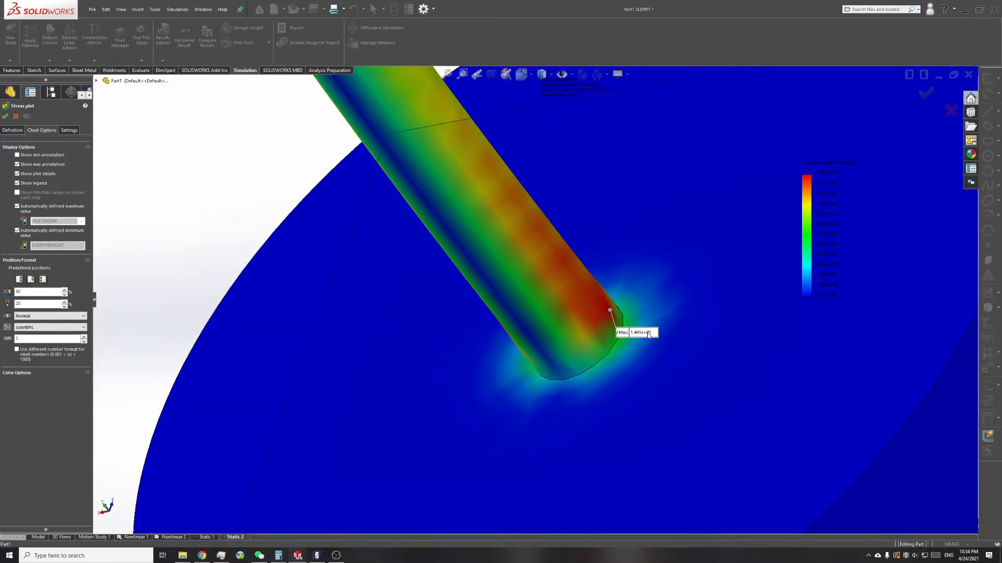
scroll(644, 326, down, 7)
middle_drag(644, 327, 705, 313)
Step: Set the stress plot's fringe to Discrete and its boundary to Mesh, check the stress near the base, and accept the plot
click(69, 130)
click(43, 157)
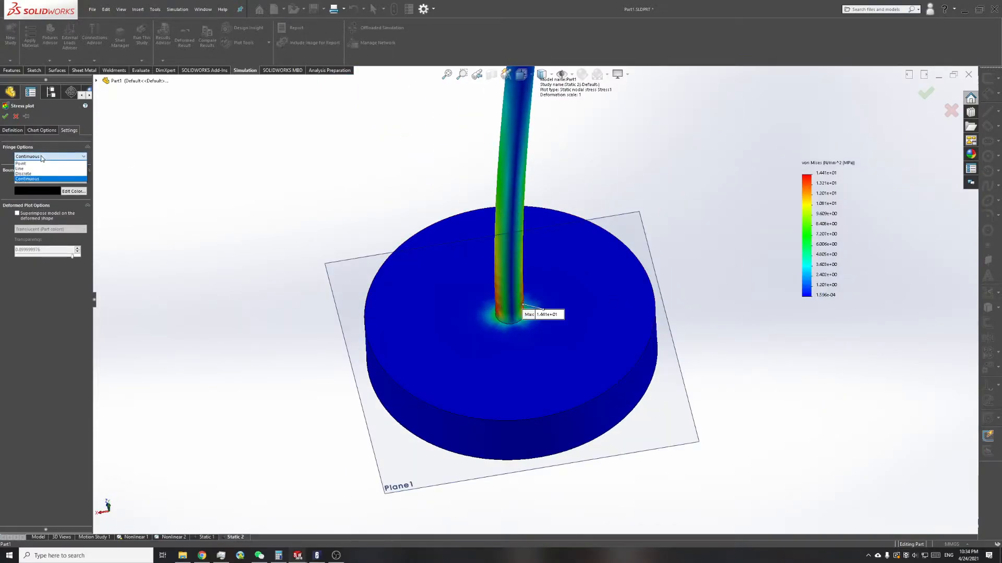
click(37, 174)
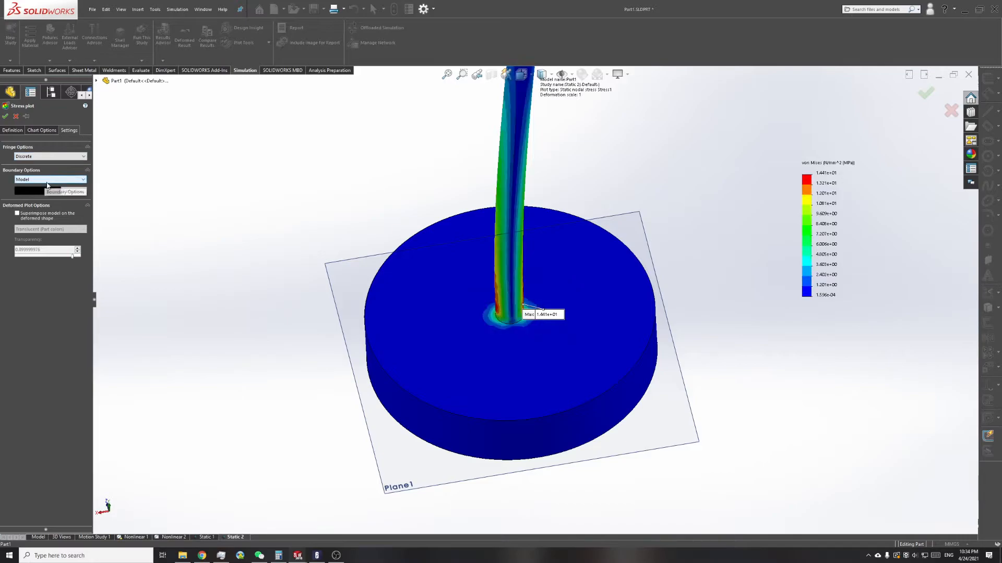
click(45, 180)
click(31, 197)
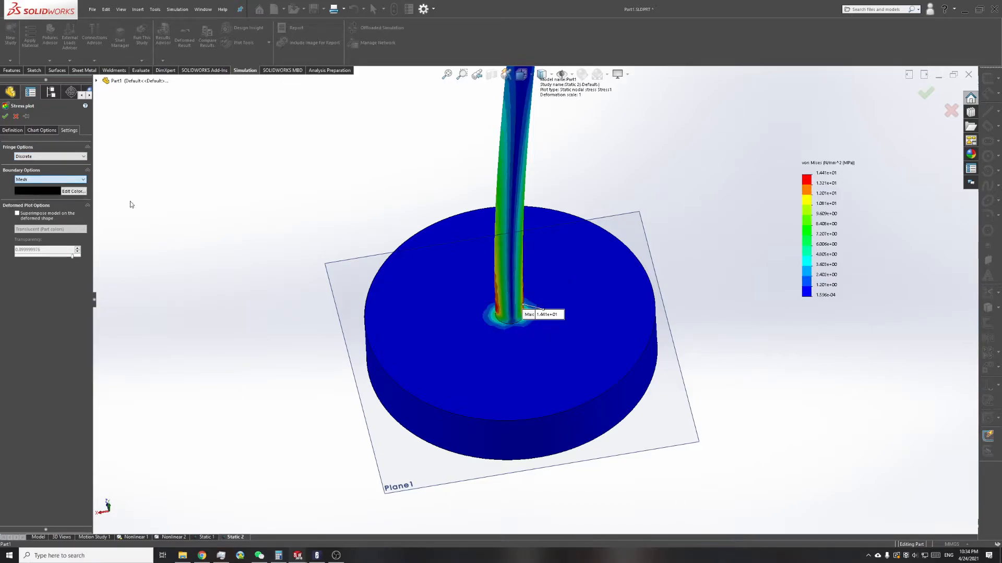
scroll(479, 367, down, 3)
middle_drag(477, 368, 476, 302)
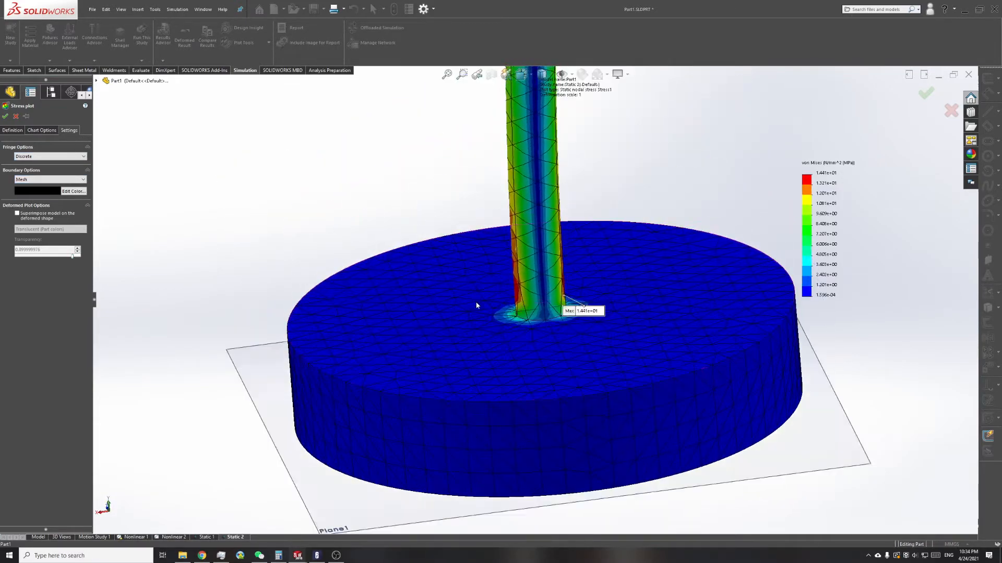
scroll(477, 303, up, 7)
scroll(532, 302, down, 6)
middle_drag(544, 279, 394, 280)
click(5, 116)
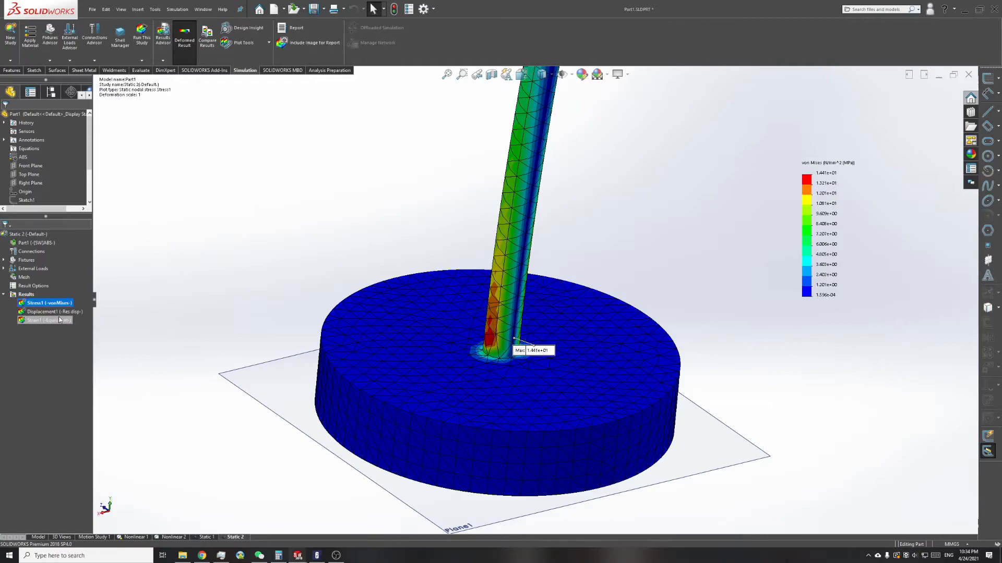
Step: Display the equivalent strain plot and the resultant displacement plot, and examine the displacement at the top of the post
double_click(47, 320)
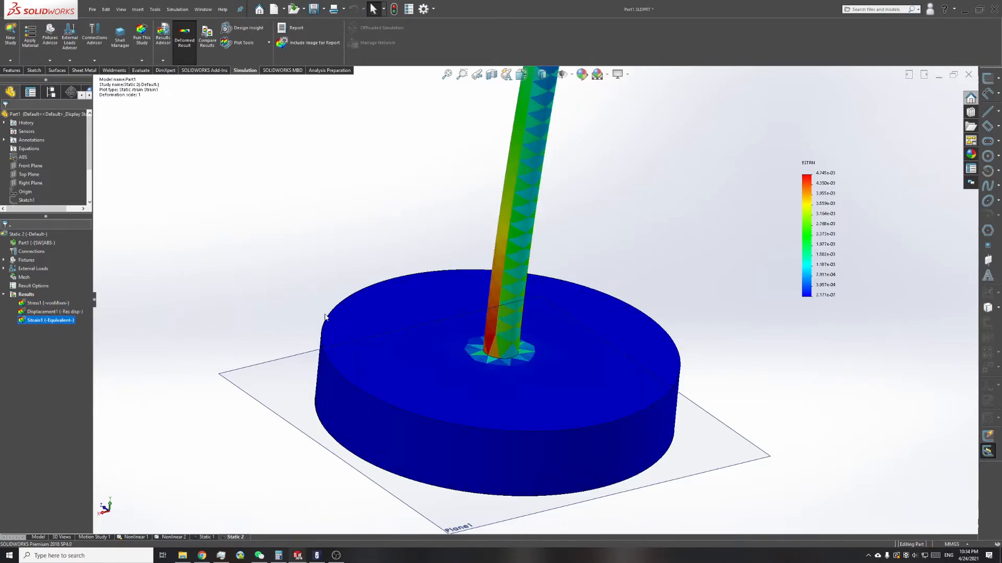
double_click(54, 312)
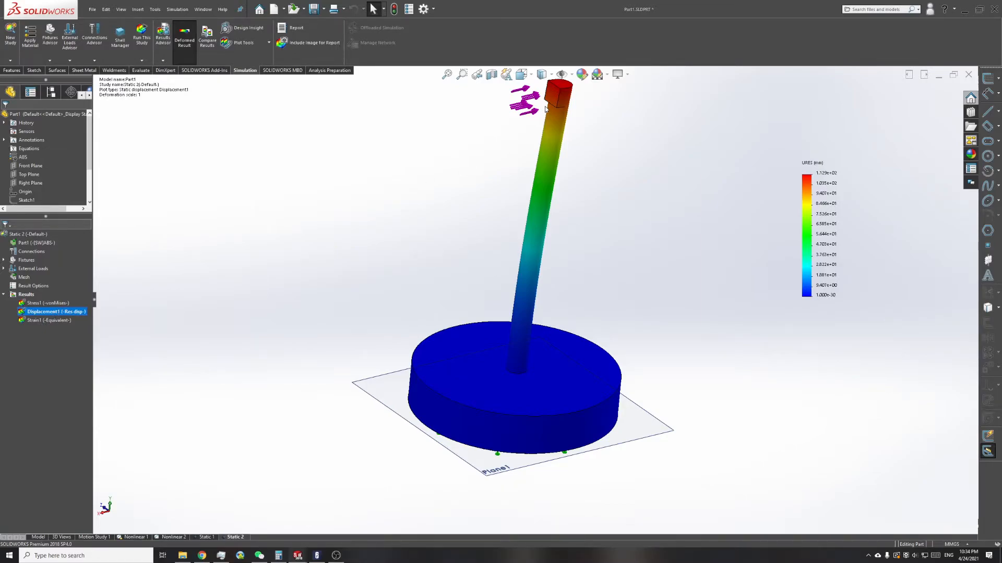
scroll(544, 107, down, 1)
middle_drag(529, 106, 559, 98)
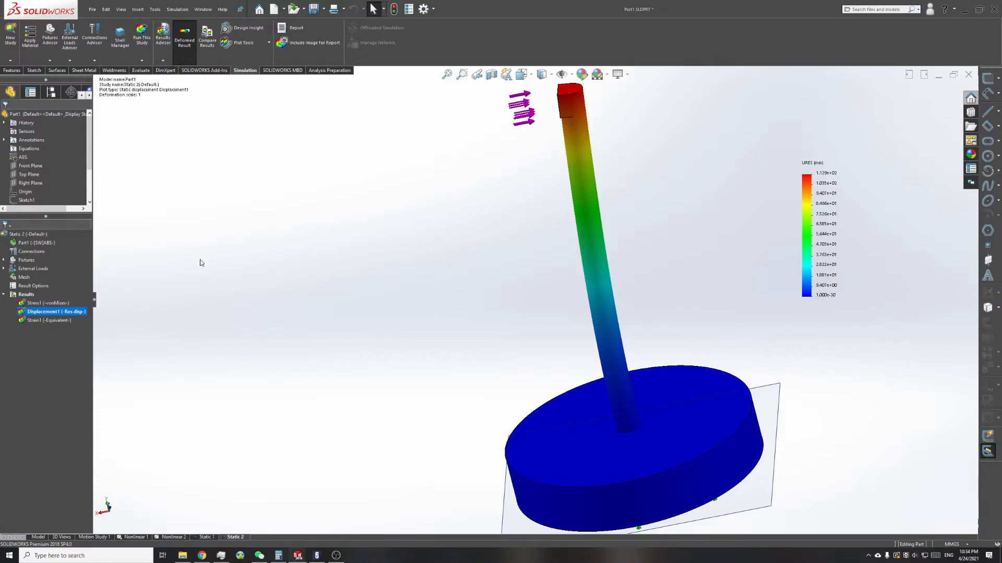
Step: Show the maximum annotation on the resultant displacement plot
right_click(56, 314)
click(72, 340)
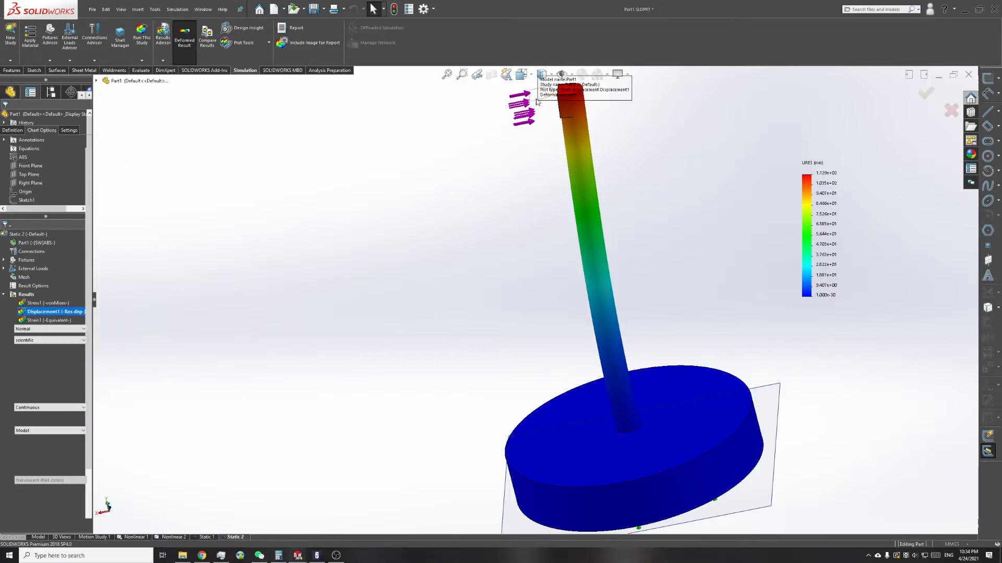
scroll(569, 94, down, 5)
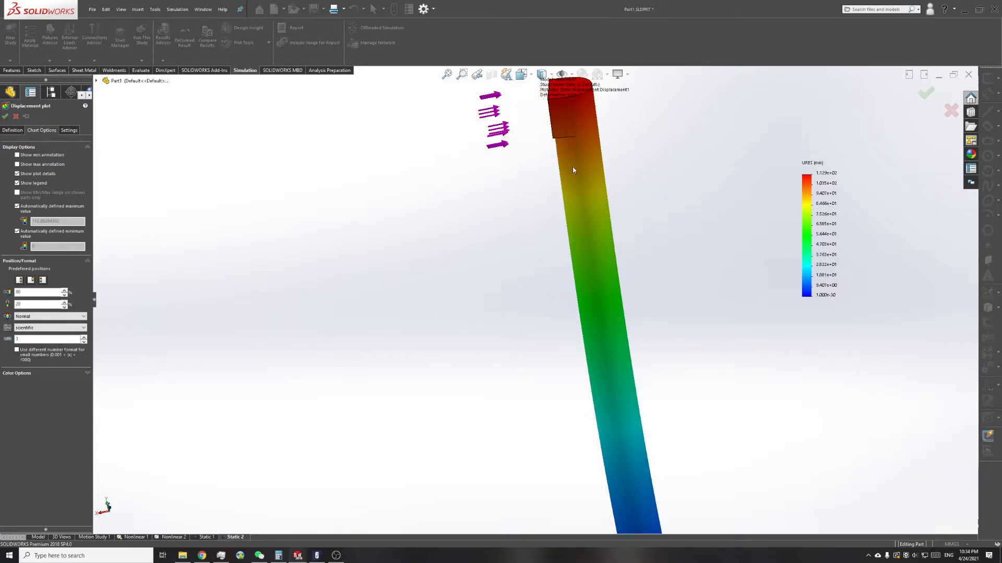
click(41, 130)
click(40, 130)
click(32, 164)
Step: Set the displacement plot's deformed shape to Automatic and superimpose the undeformed model in translucent part colors with a transparency of 0.68
click(66, 131)
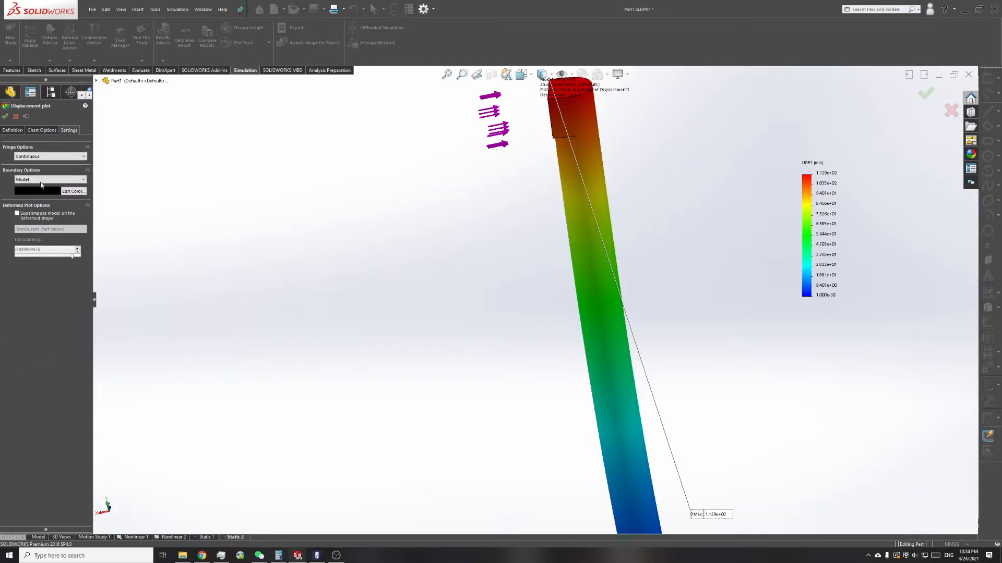
click(40, 131)
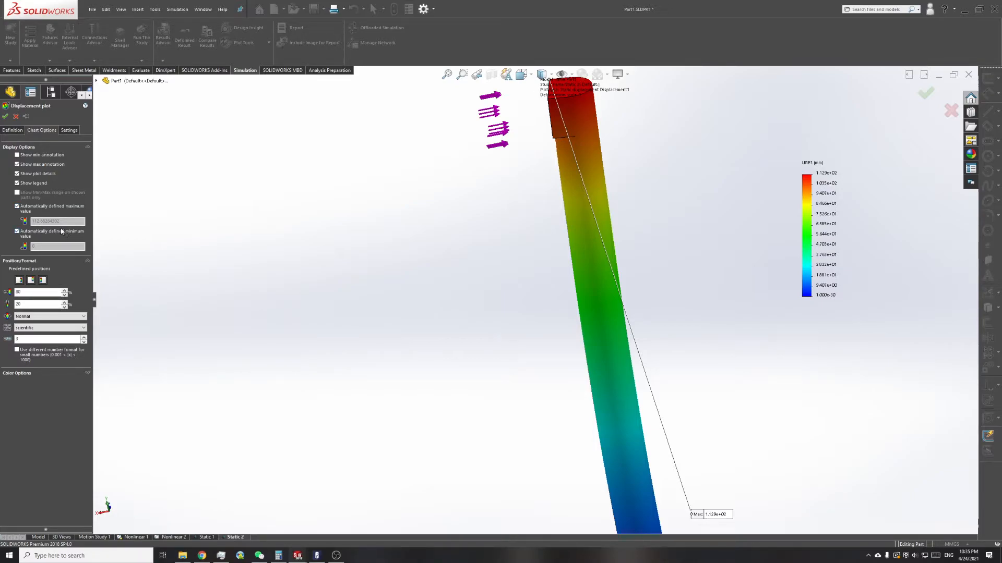
click(13, 131)
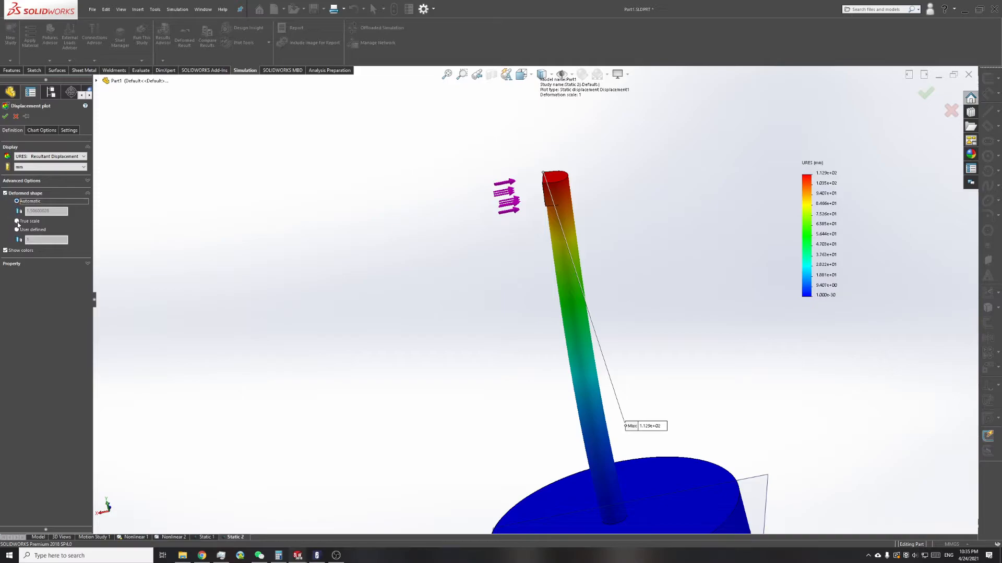
click(65, 131)
click(49, 229)
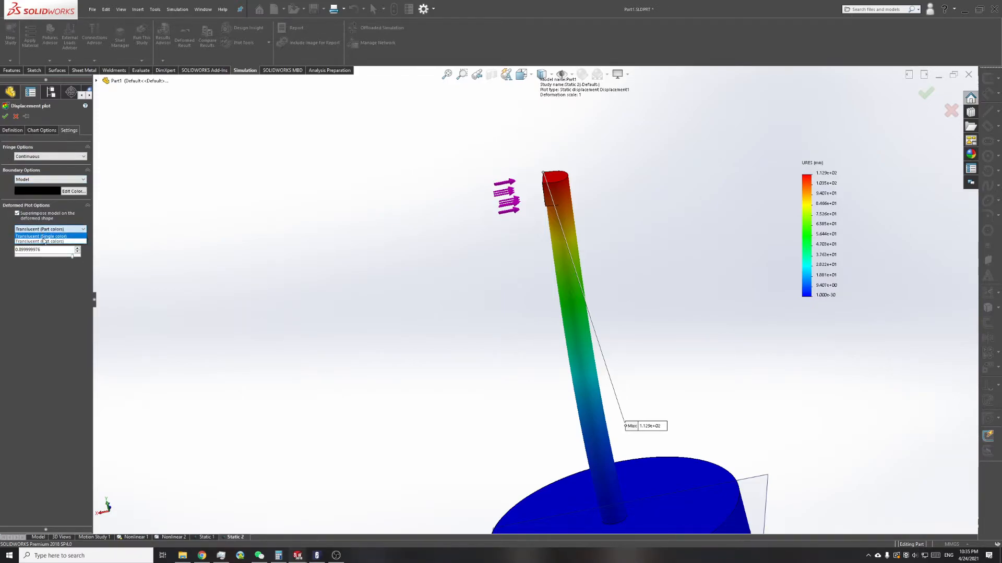
click(47, 242)
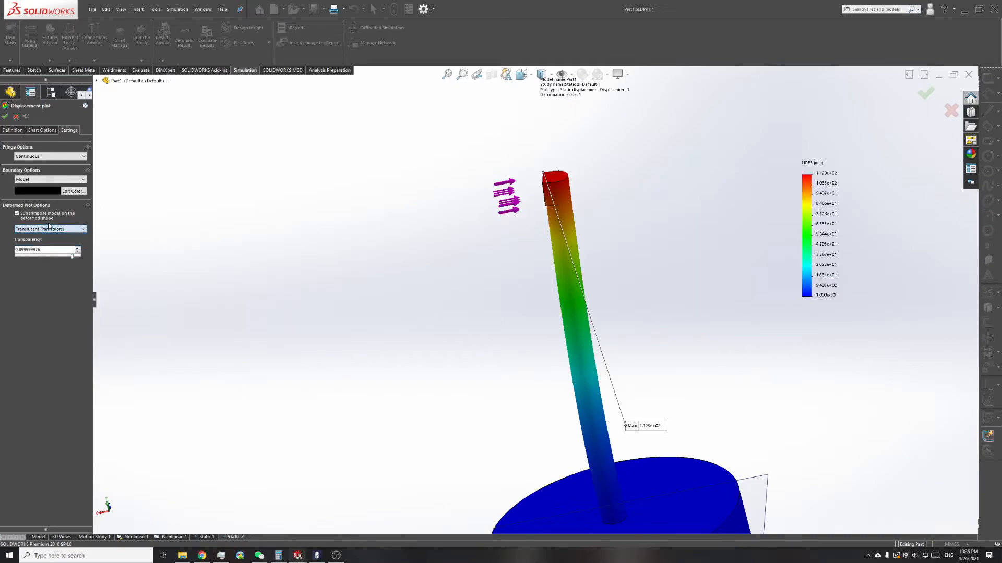
click(59, 256)
click(6, 116)
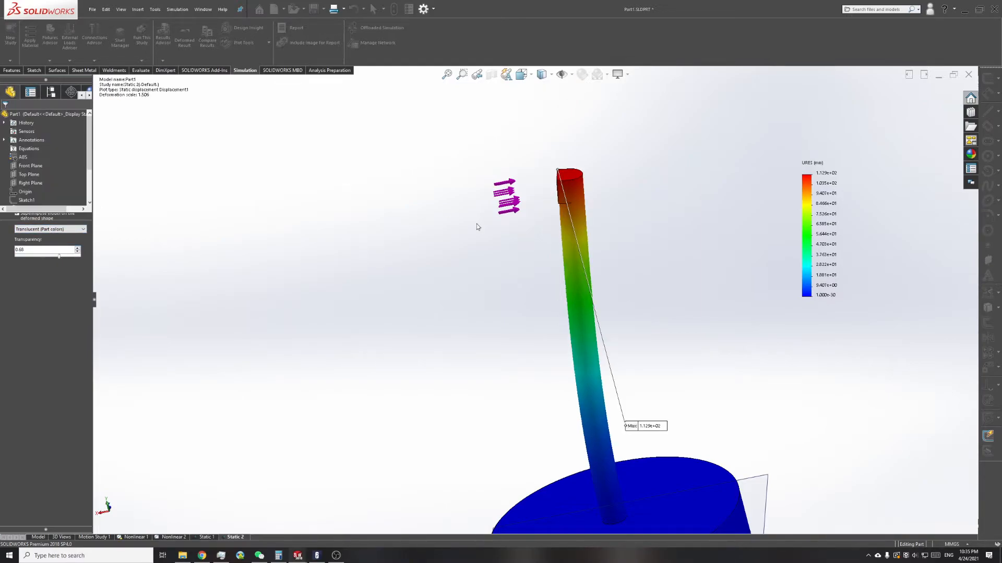
scroll(521, 237, down, 2)
scroll(564, 230, up, 3)
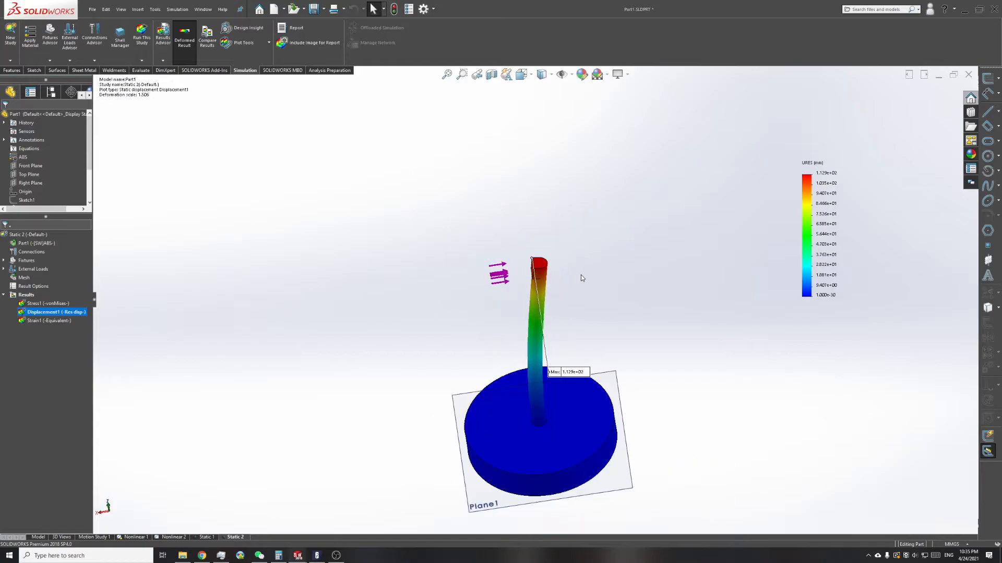
Step: Change the superimposed undeformed model on the displacement plot to Translucent (Single color) and accept the plot
right_click(62, 313)
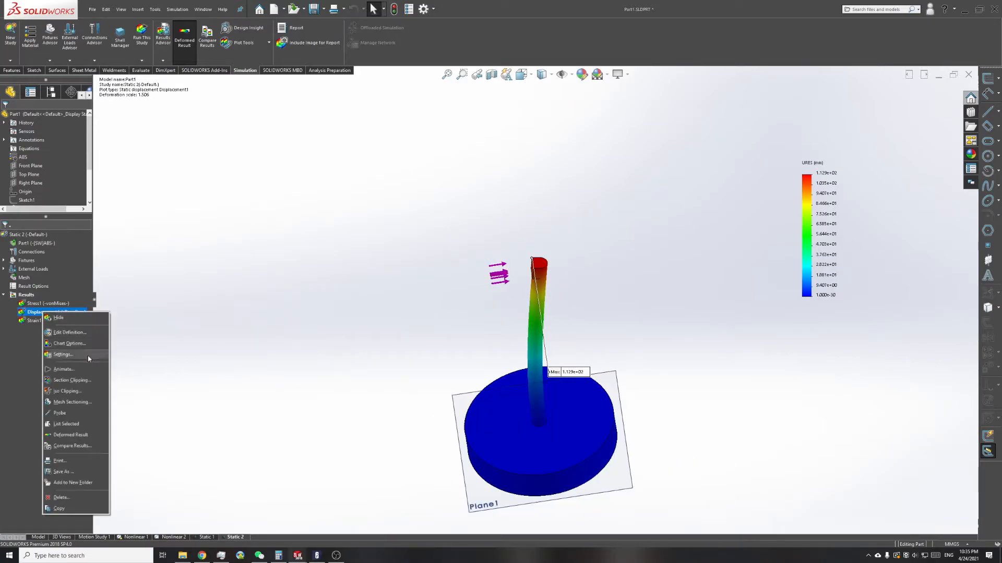
click(79, 343)
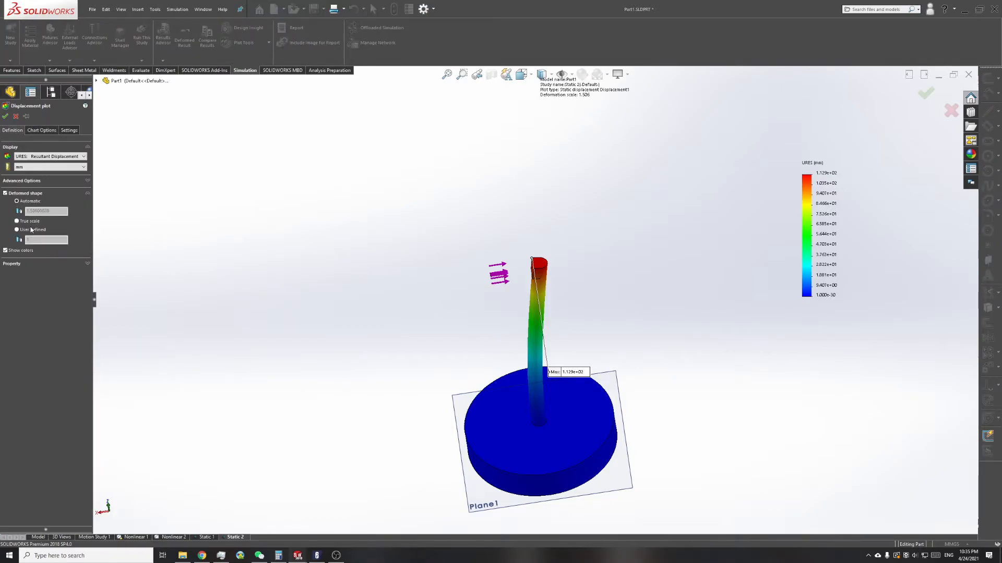
click(69, 130)
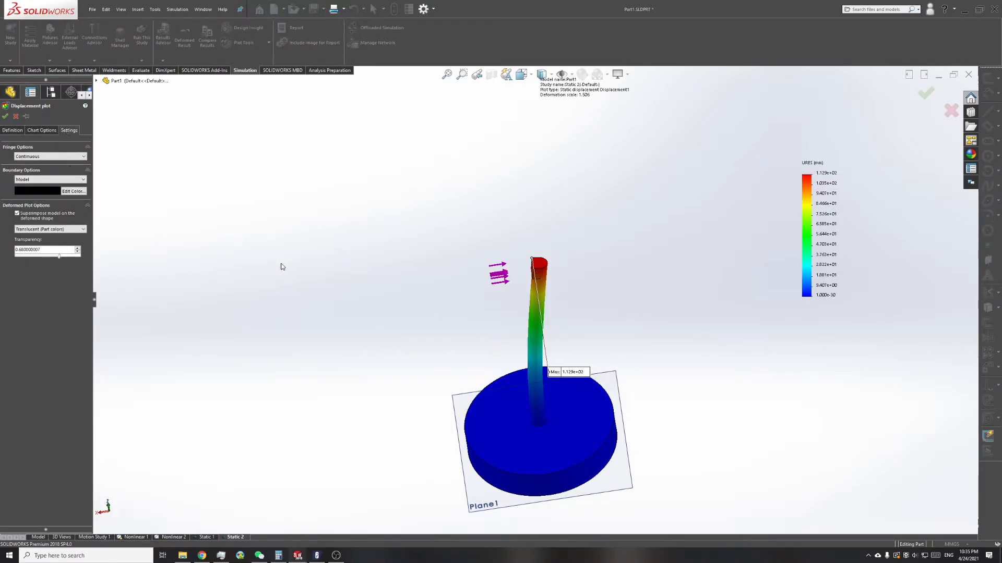
click(60, 229)
click(59, 235)
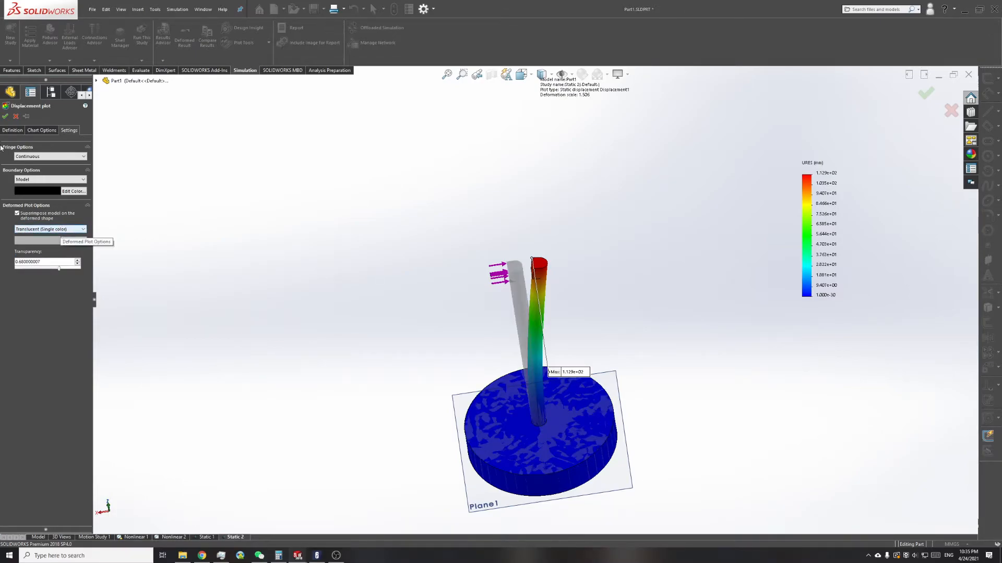
click(5, 116)
scroll(496, 250, down, 4)
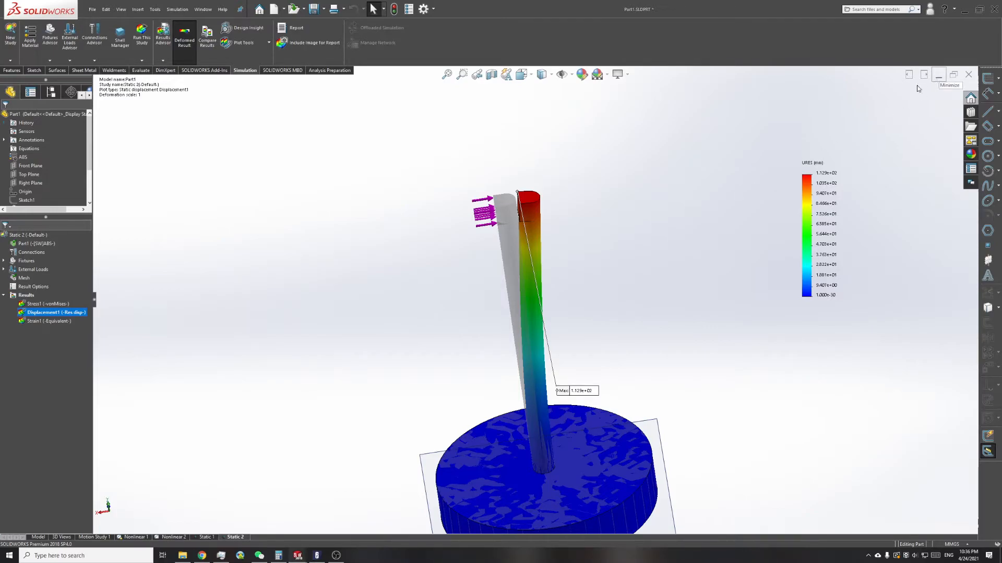
Step: Animate the displacement plot, watch the post bend from a side view, and close the animation
scroll(498, 343, up, 3)
scroll(496, 344, down, 3)
right_click(47, 315)
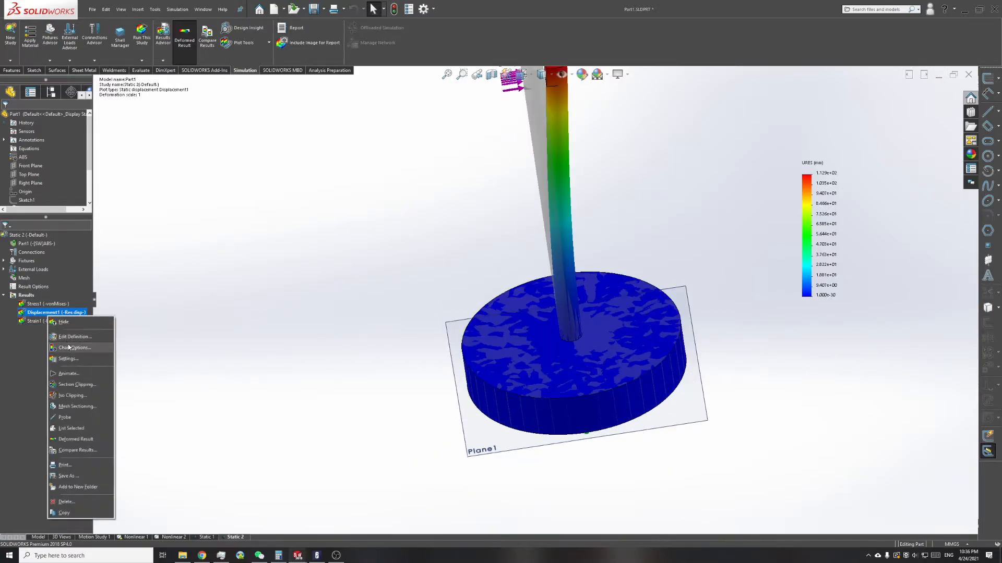
click(67, 373)
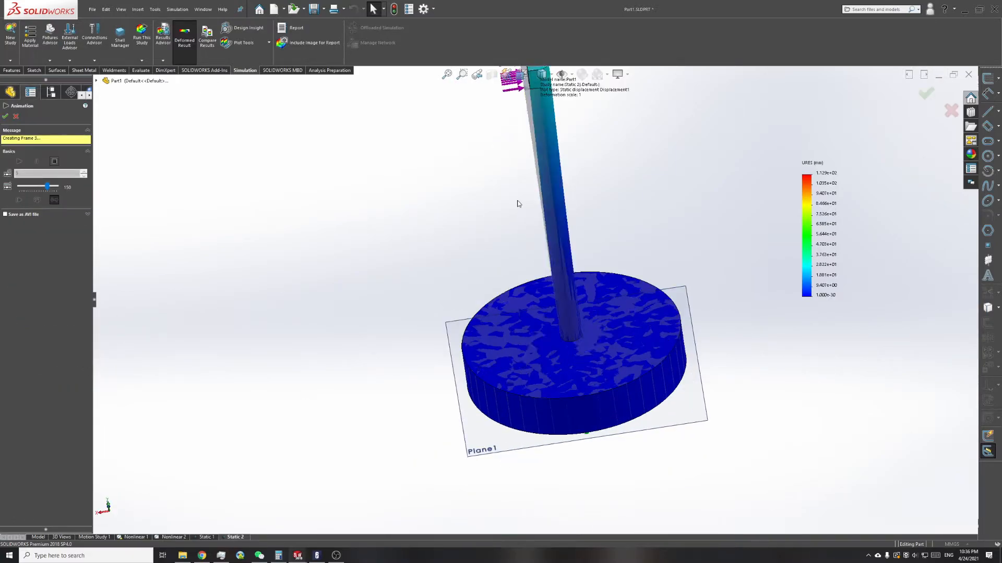
middle_drag(557, 156, 577, 146)
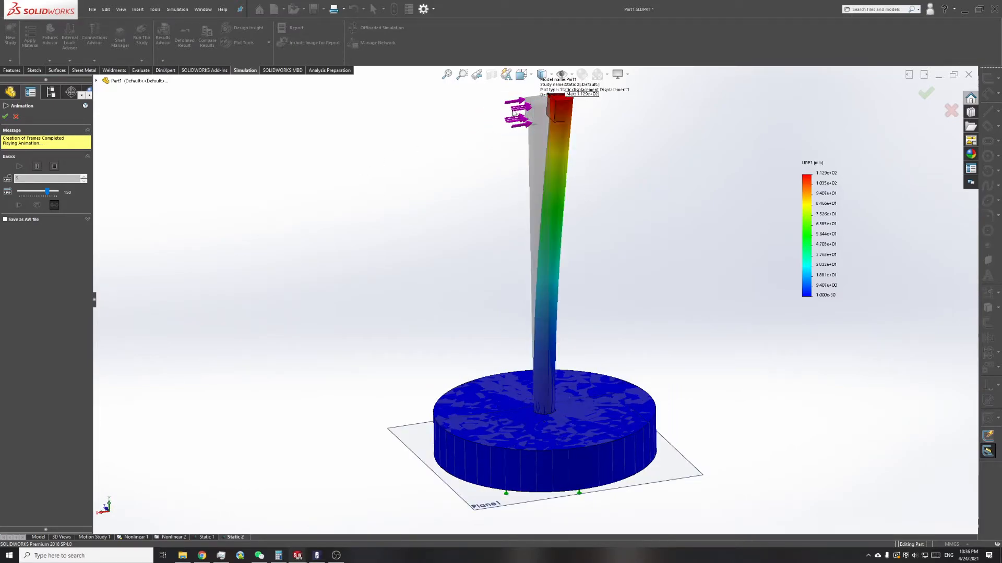
click(950, 111)
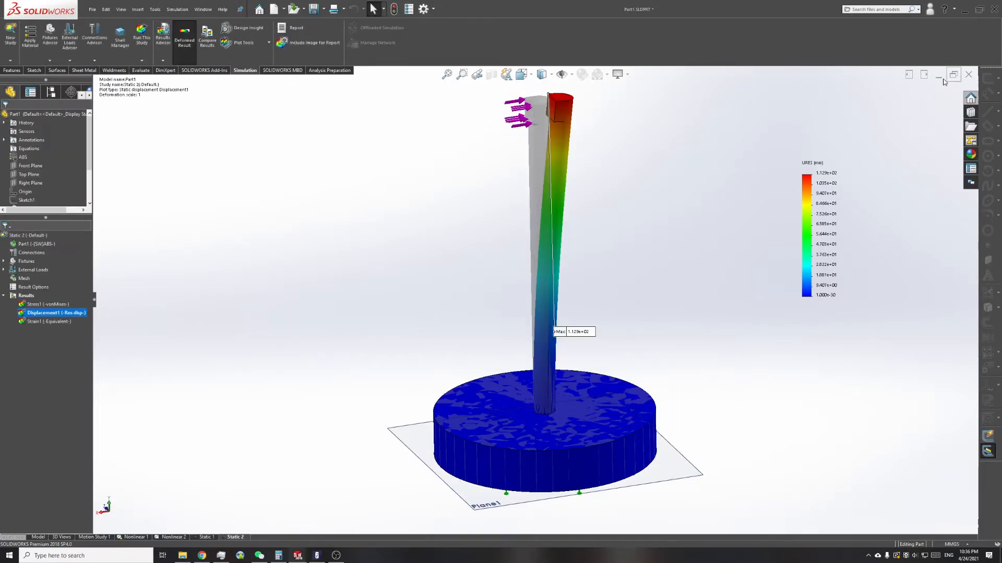
Step: Switch to the Assem1 assembly in a maximized window, open its Nonlinear 1 study, and examine the block at the post's top
click(939, 74)
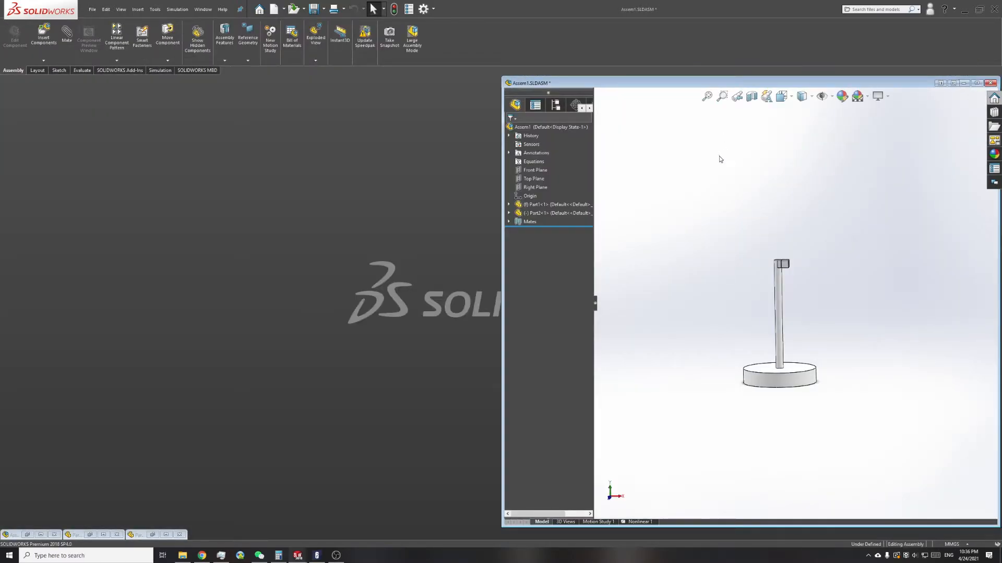
click(976, 83)
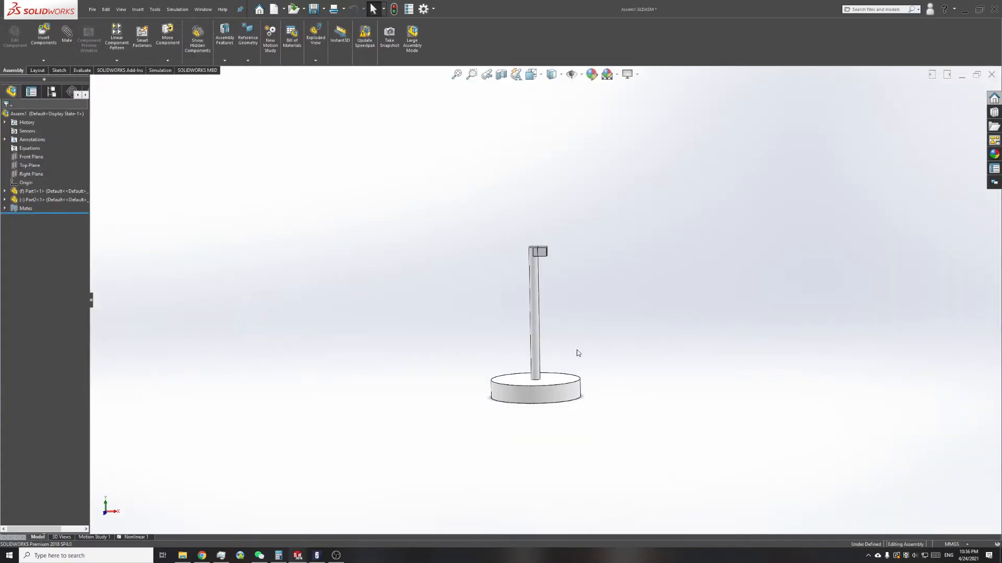
scroll(578, 352, down, 3)
middle_drag(528, 342, 409, 328)
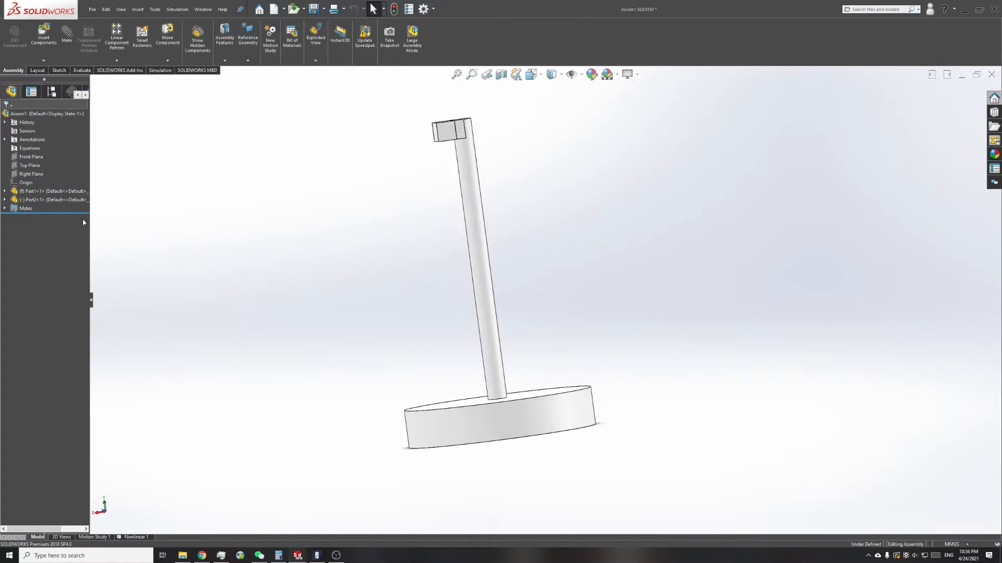
click(125, 539)
mouse_move(514, 259)
middle_down()
mouse_move(517, 282)
mouse_move(521, 263)
middle_up()
middle_drag(487, 219, 677, 249)
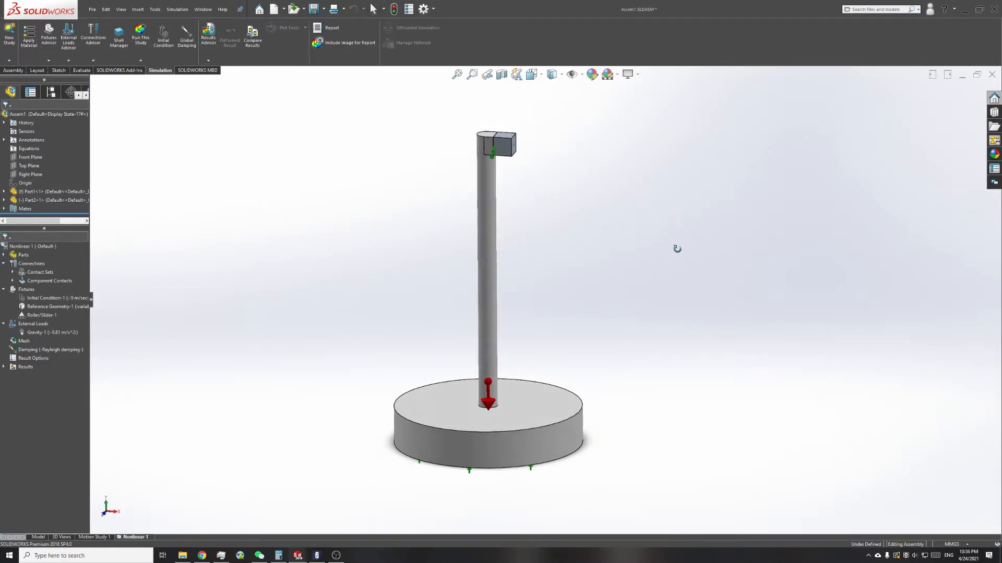
scroll(495, 162, down, 1)
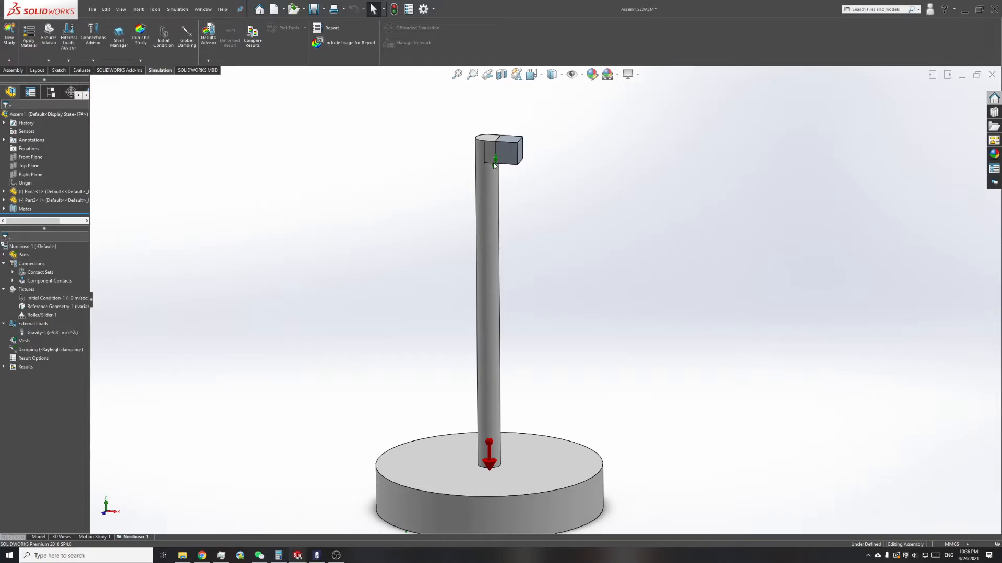
scroll(520, 134, up, 2)
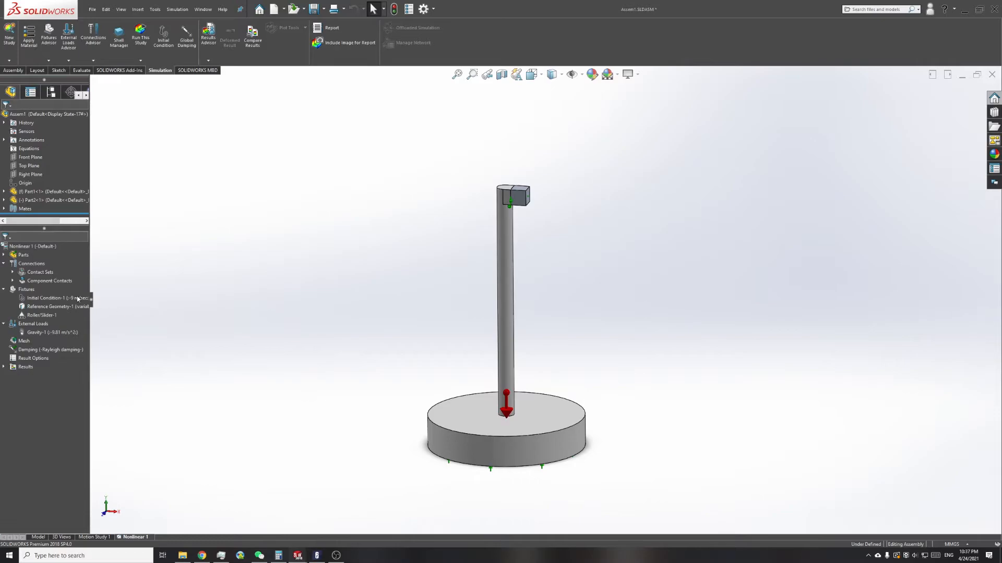
Step: List the assembly's mates and highlight the faces of the Coincident1 mate between the post and the block
click(50, 281)
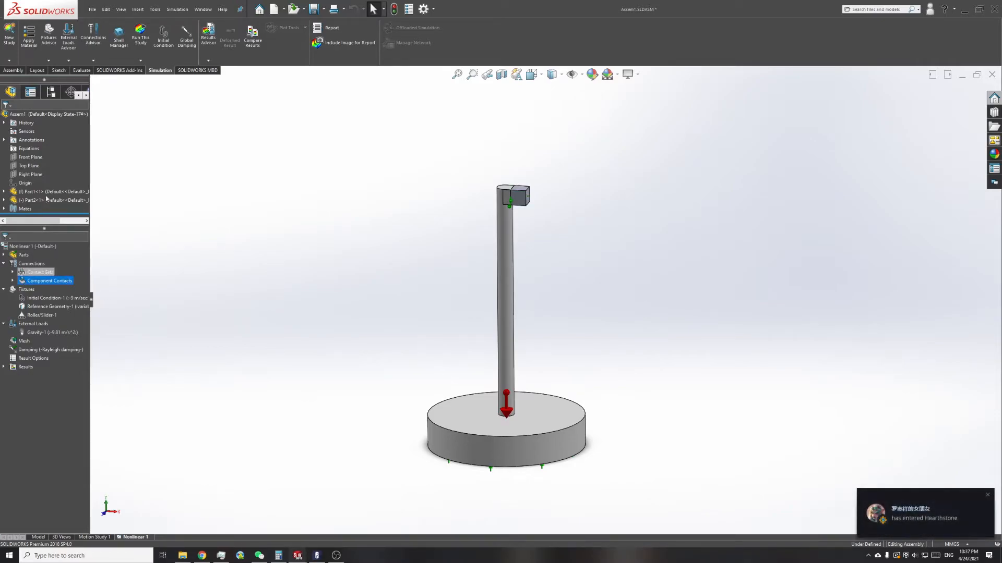
click(4, 208)
click(33, 200)
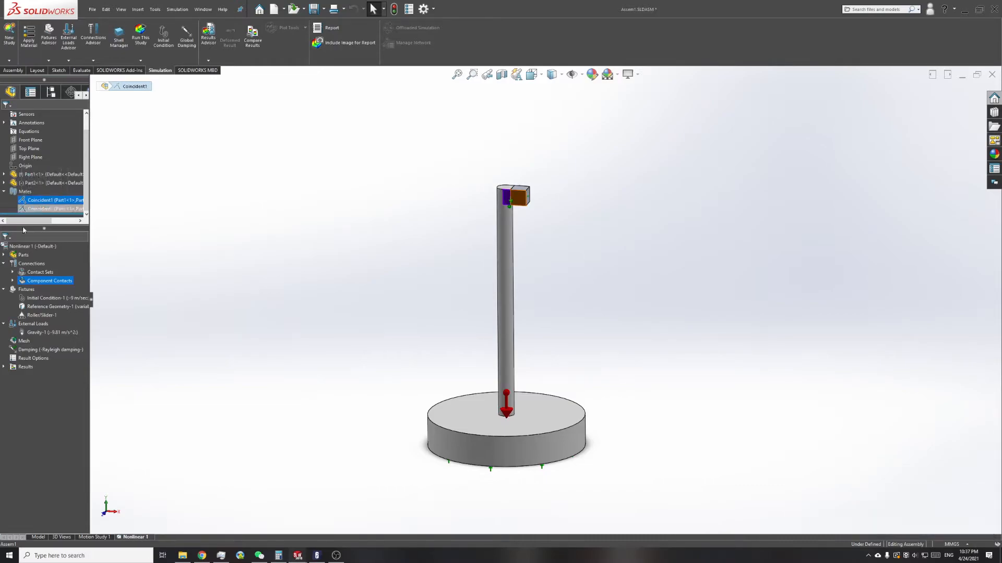
Step: Open the contact set between Part1 and Part2 for editing and examine its two contacting faces up close
click(13, 272)
click(40, 280)
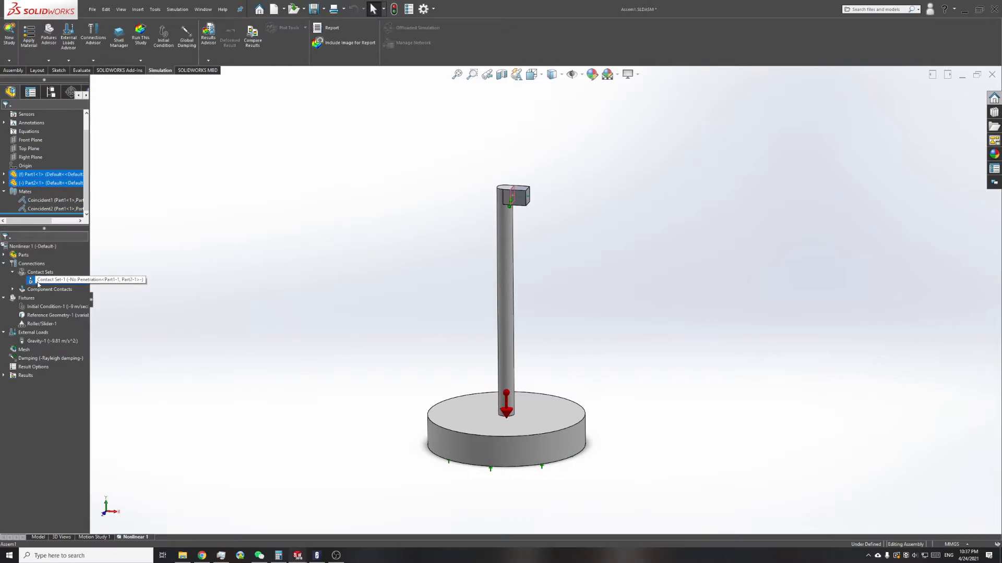
double_click(32, 280)
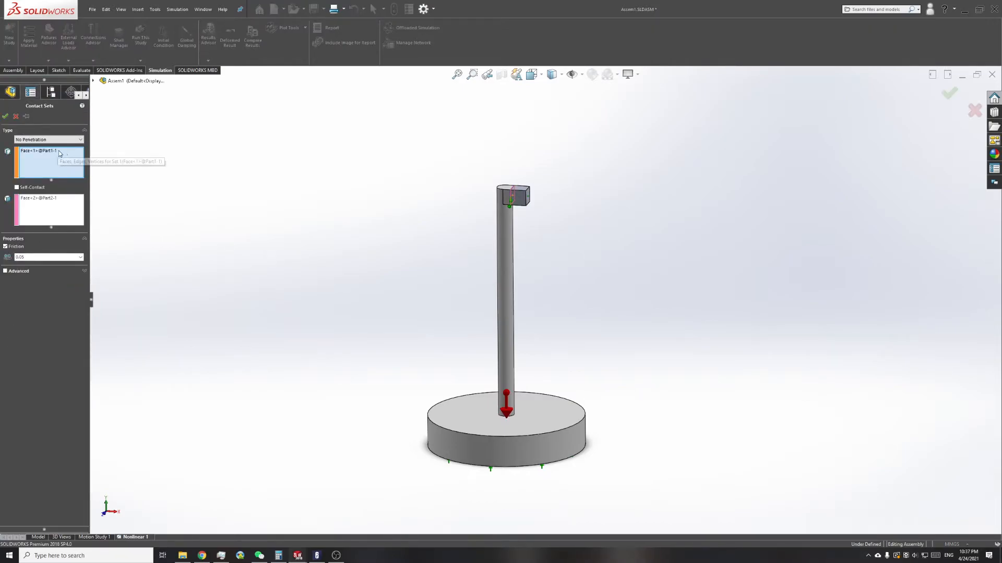
scroll(516, 250, down, 10)
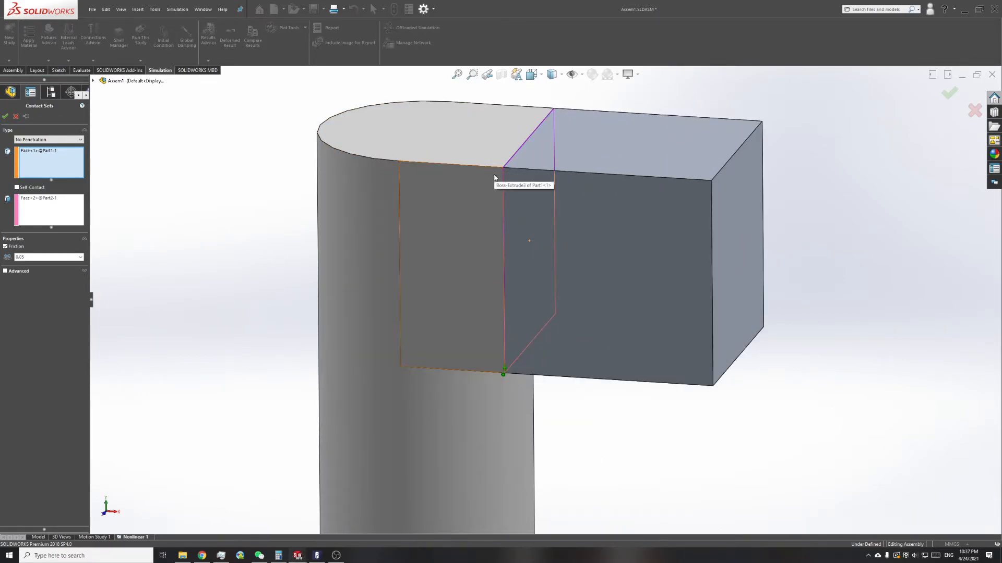
scroll(495, 177, down, 6)
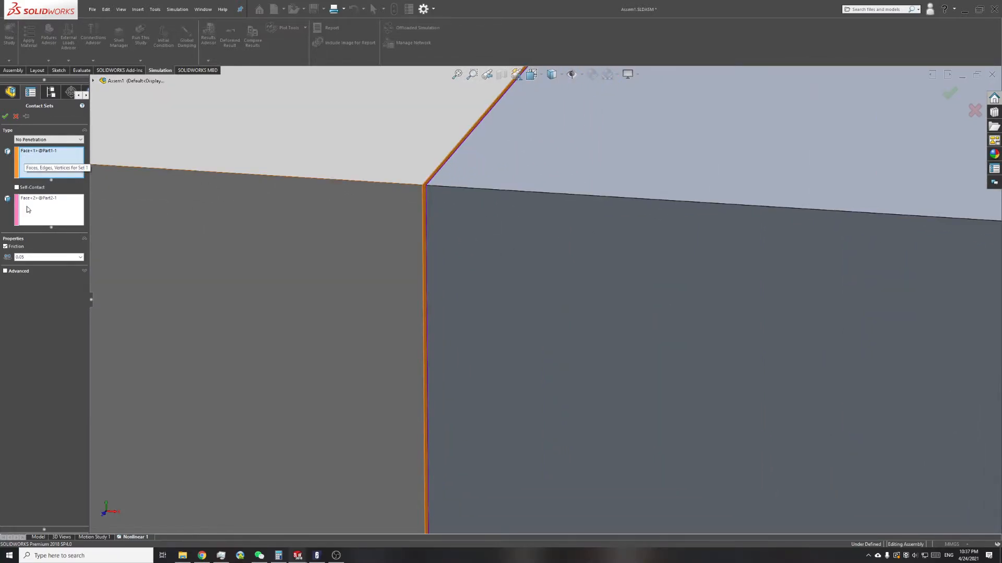
Step: Choose No Penetration as the contact type, check the friction coefficient, and accept the contact set
click(25, 140)
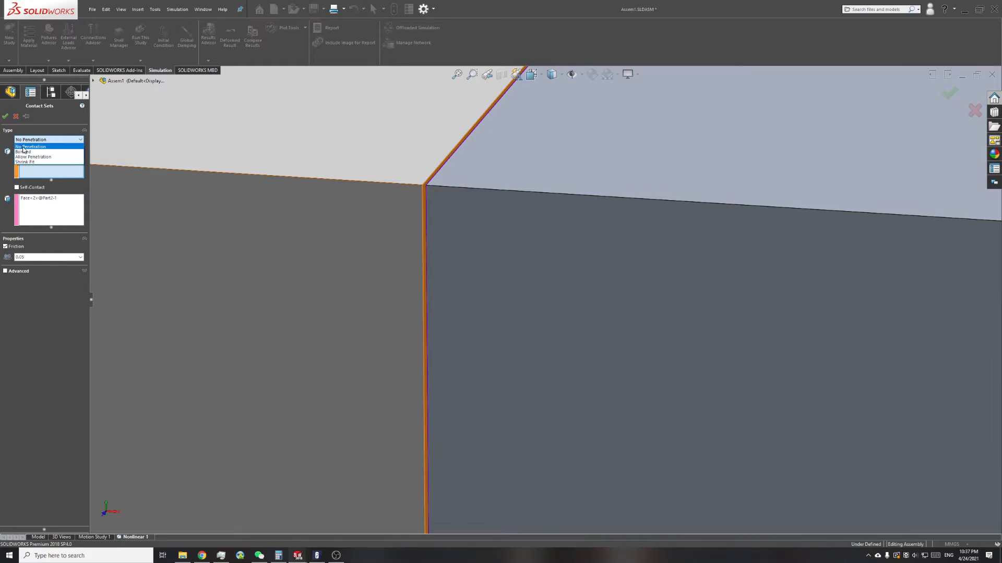
click(38, 147)
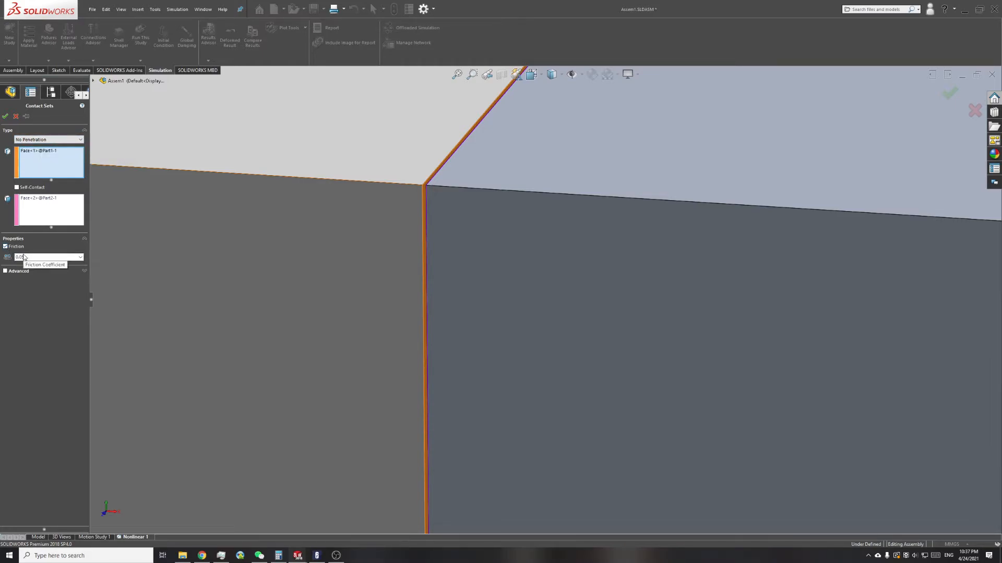
click(5, 116)
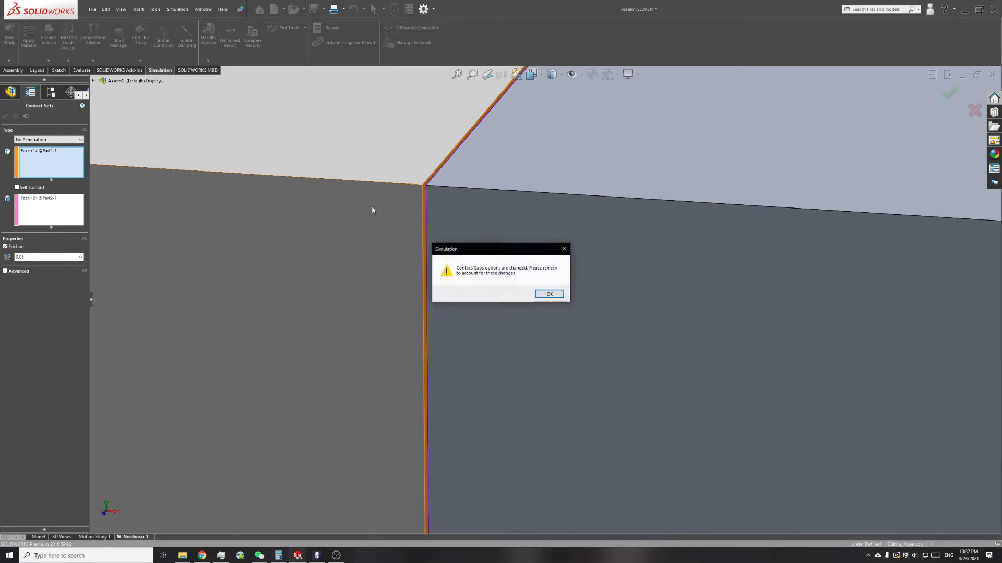
click(549, 294)
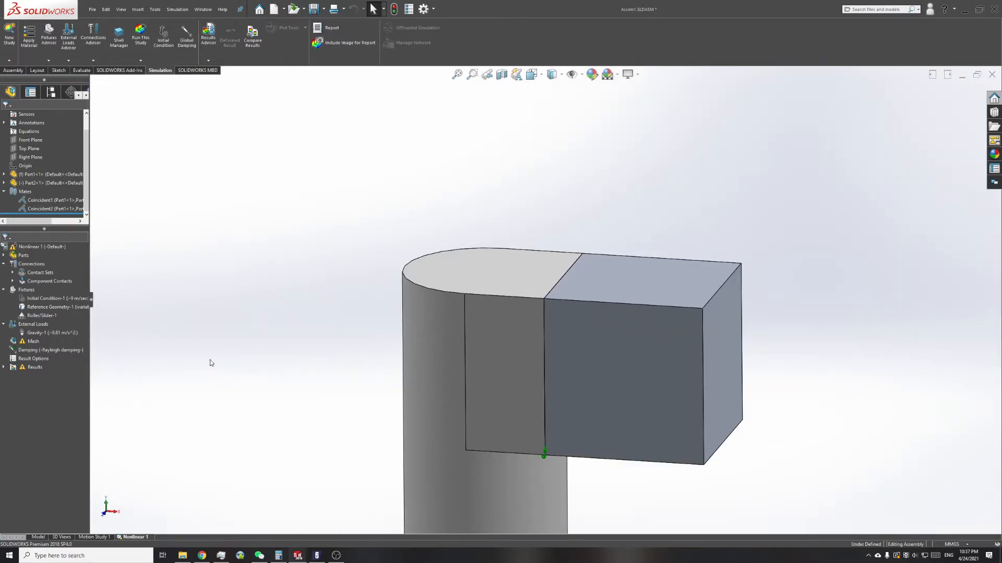
Step: Open the block's initial velocity condition for review and close it without changes
click(32, 299)
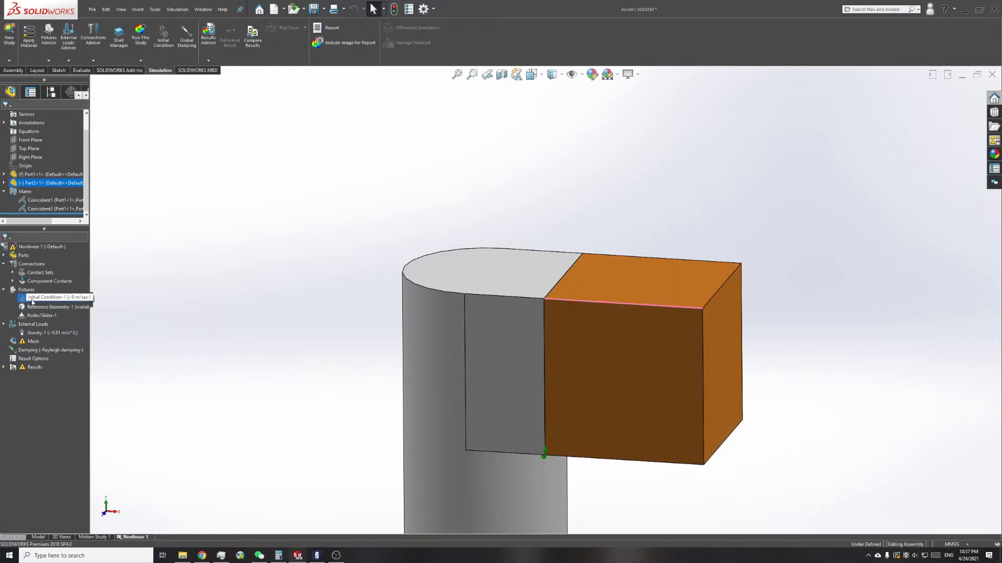
right_click(33, 300)
click(47, 306)
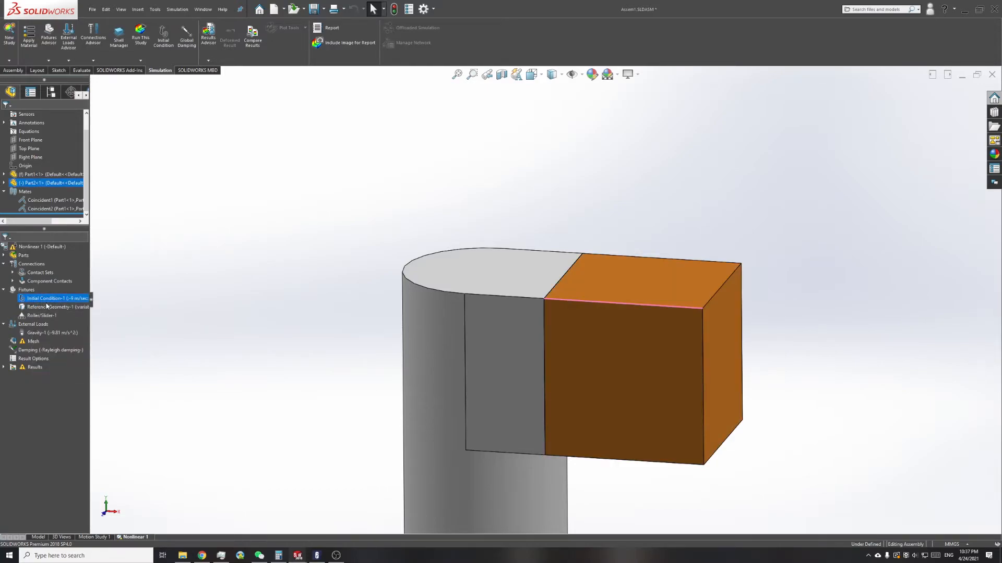
click(15, 117)
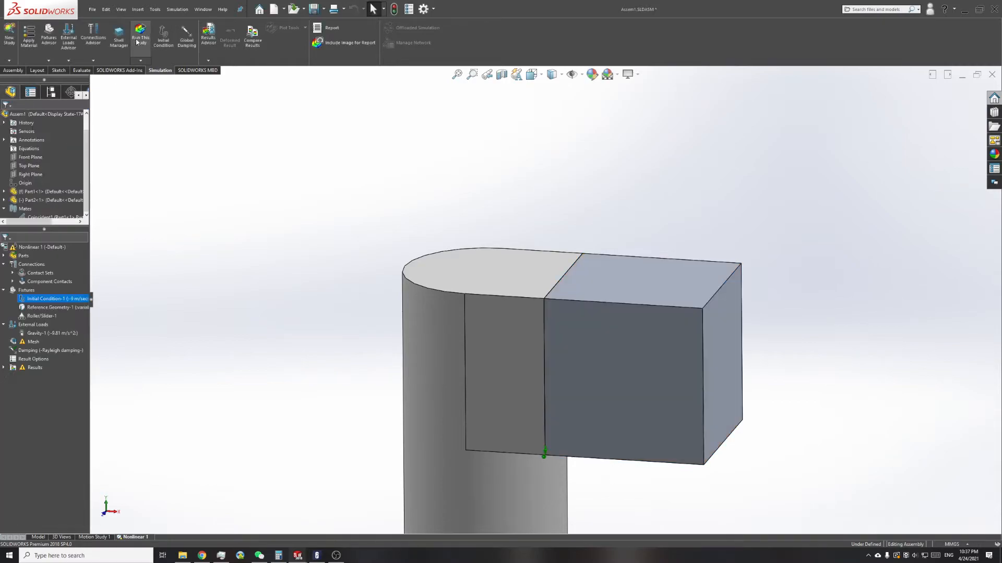
Step: Reopen the block's initial condition, check its component and edge reference, and set the velocity along the edge to -9 m/s
right_click(46, 299)
click(54, 305)
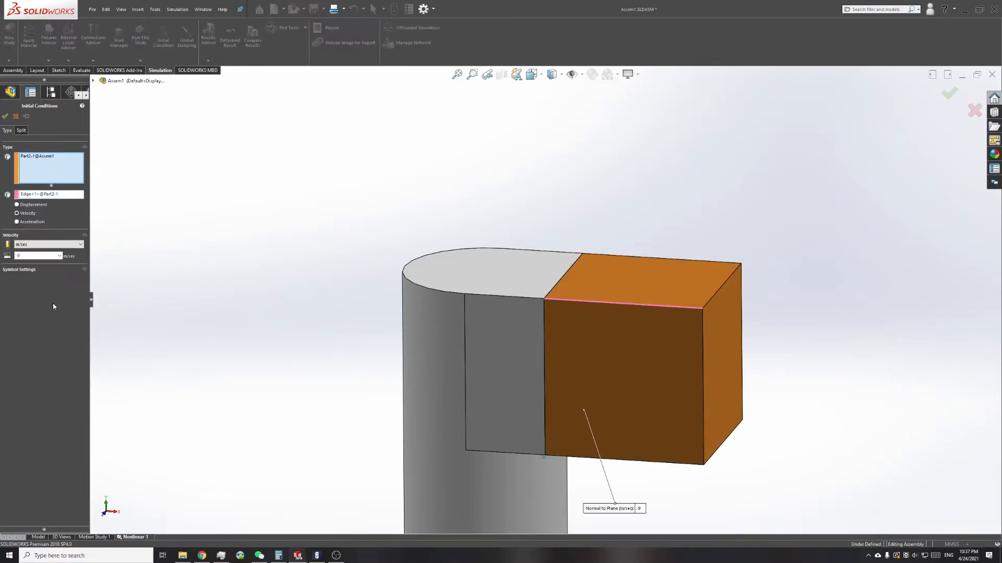
click(32, 157)
click(93, 80)
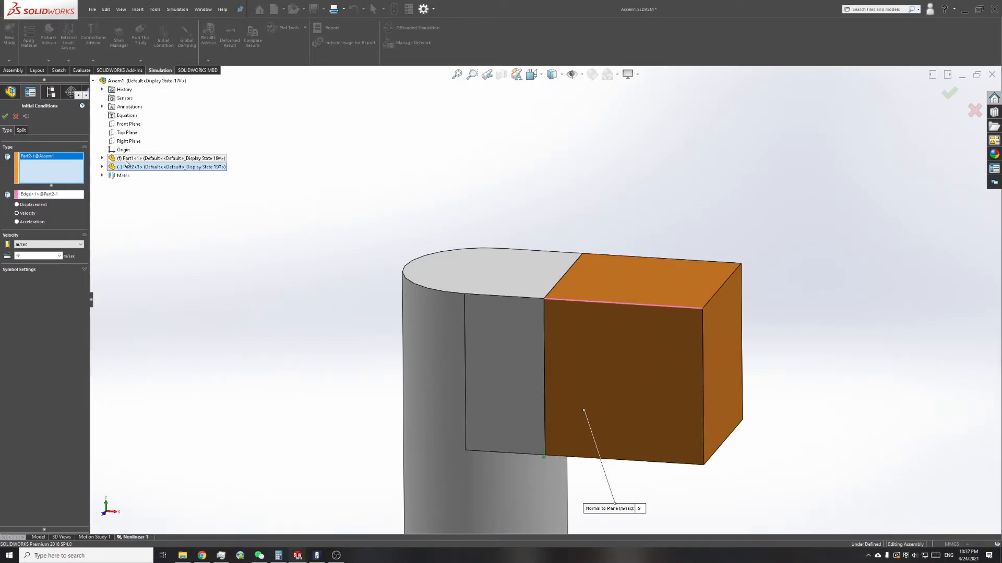
click(49, 195)
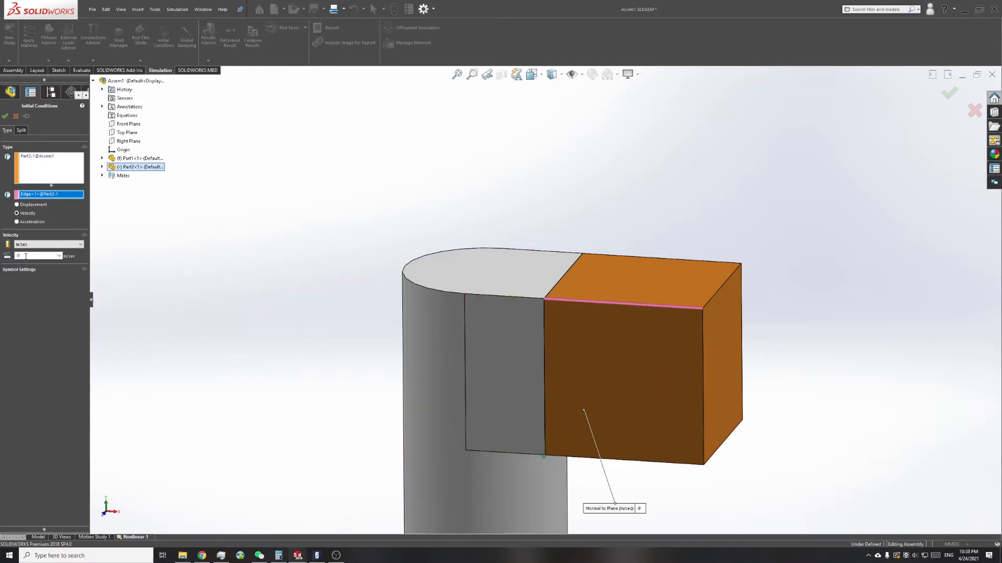
text(9)
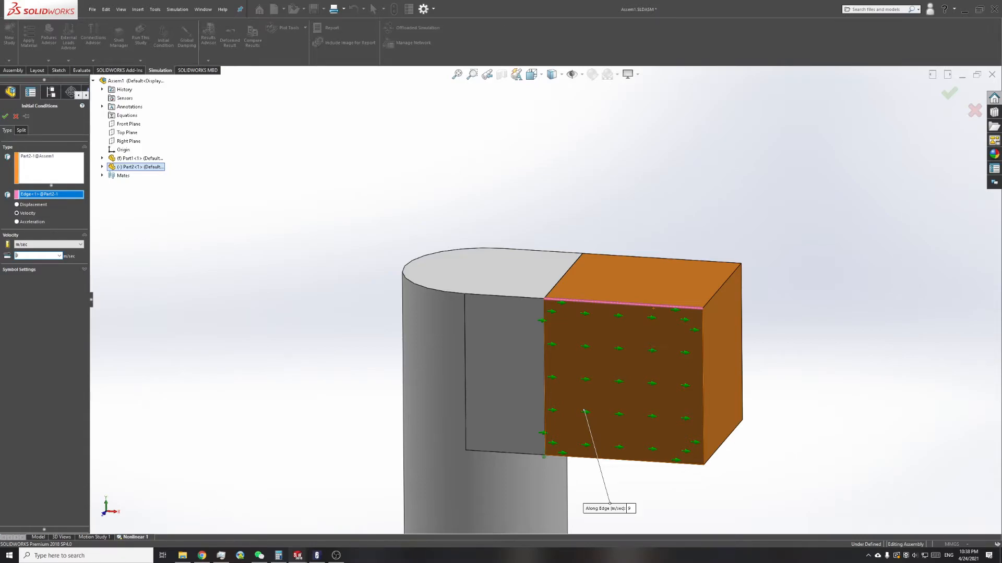
text(-)
key(Return)
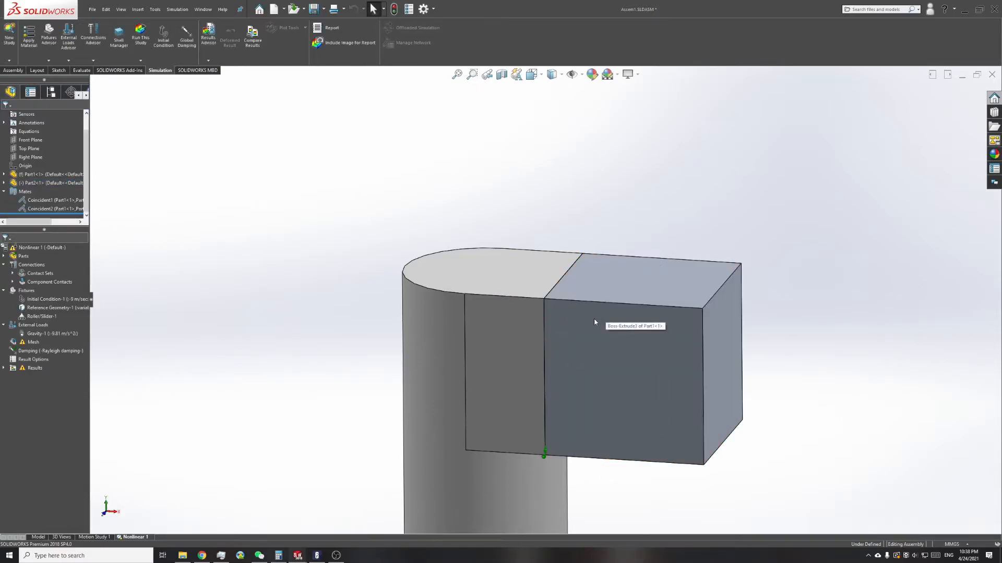
Step: Evaluate the mass properties of the block (Part2), examine its mass, volume and surface area, and close the report
click(589, 323)
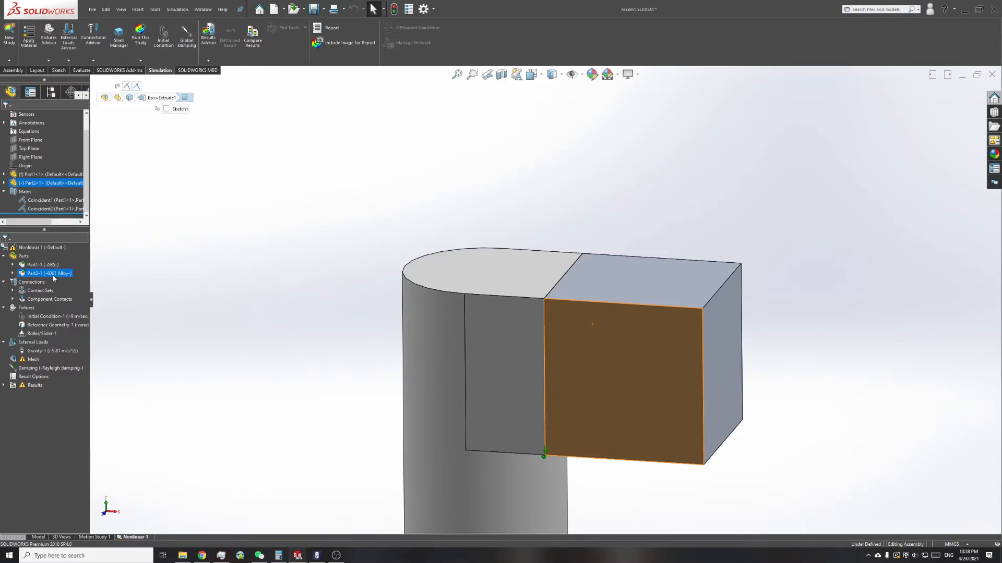
click(81, 71)
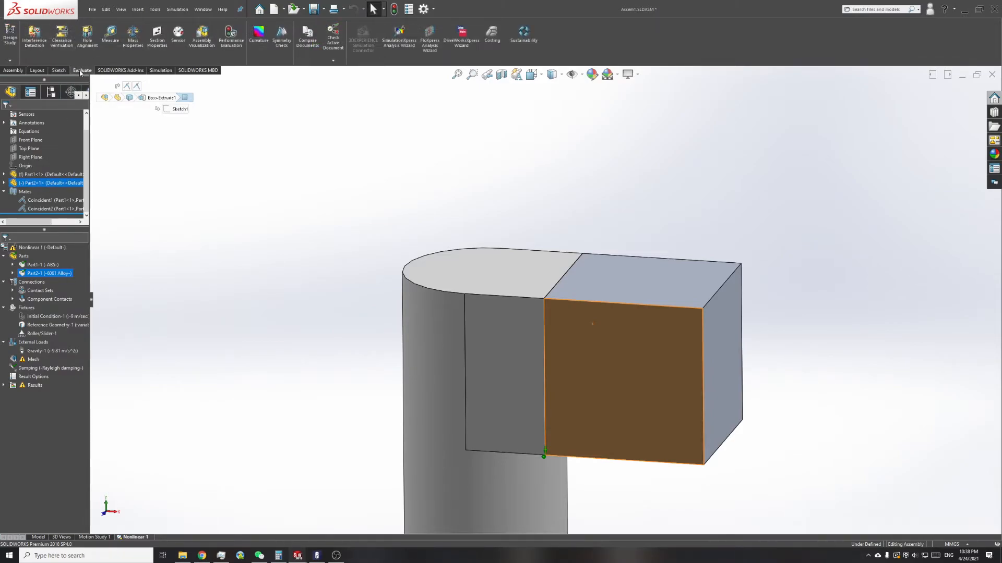
click(35, 176)
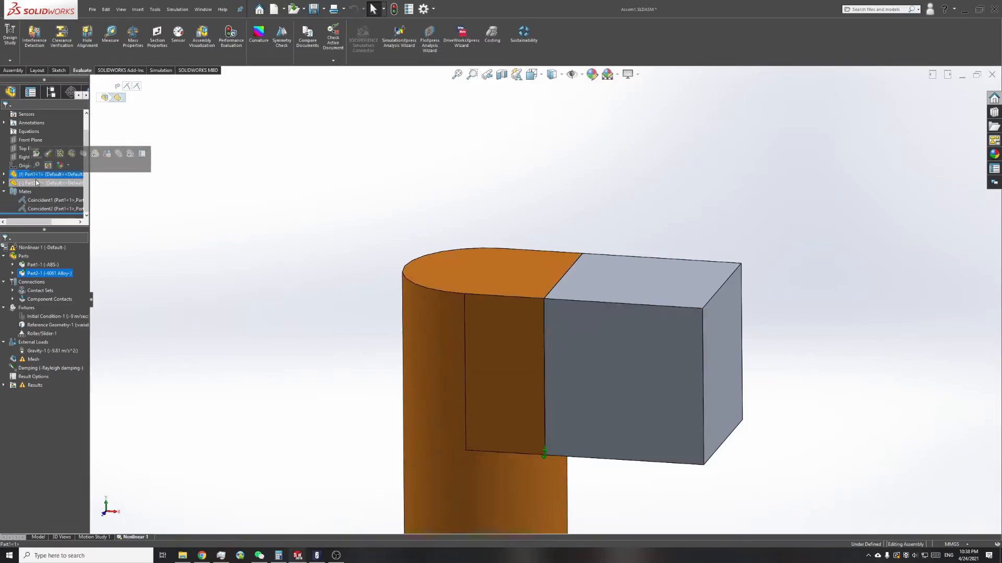
click(37, 183)
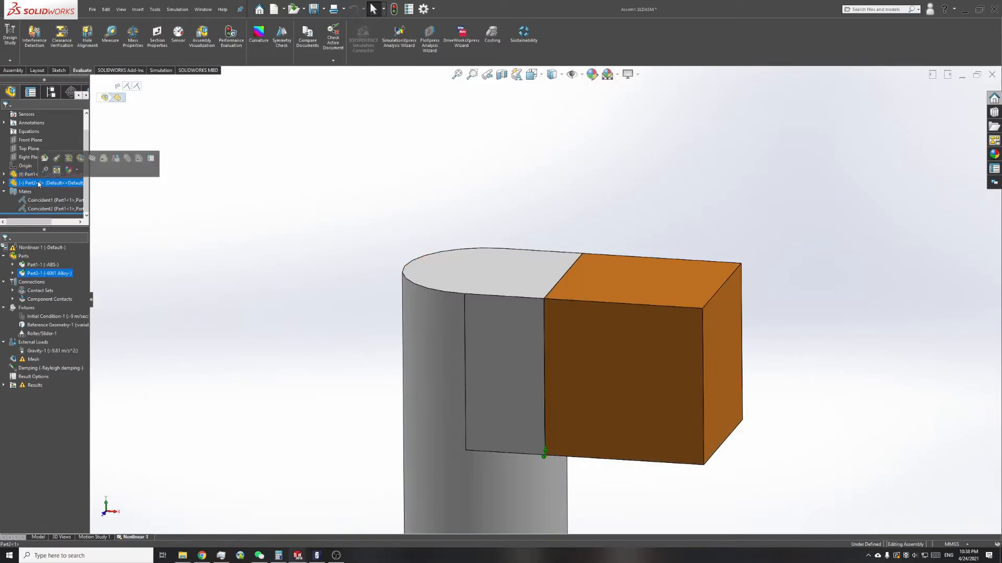
click(135, 46)
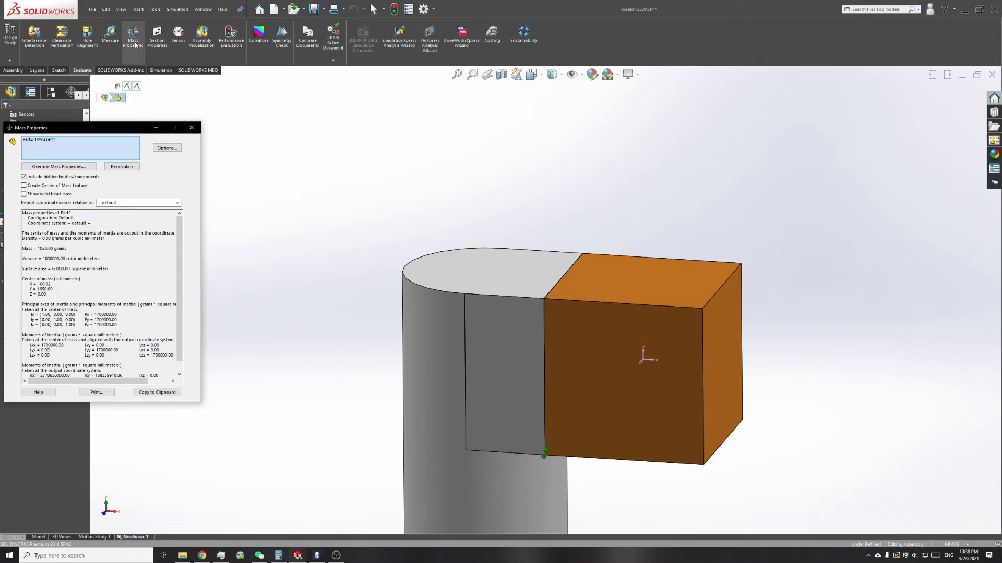
drag(38, 249, 67, 270)
click(44, 258)
click(55, 268)
click(59, 269)
scroll(80, 332, down, 1)
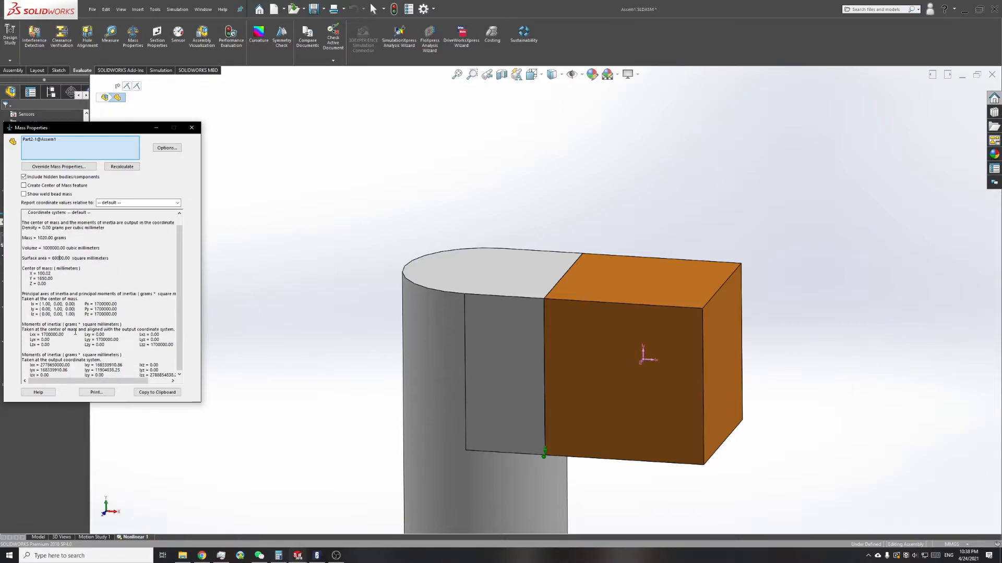
click(191, 127)
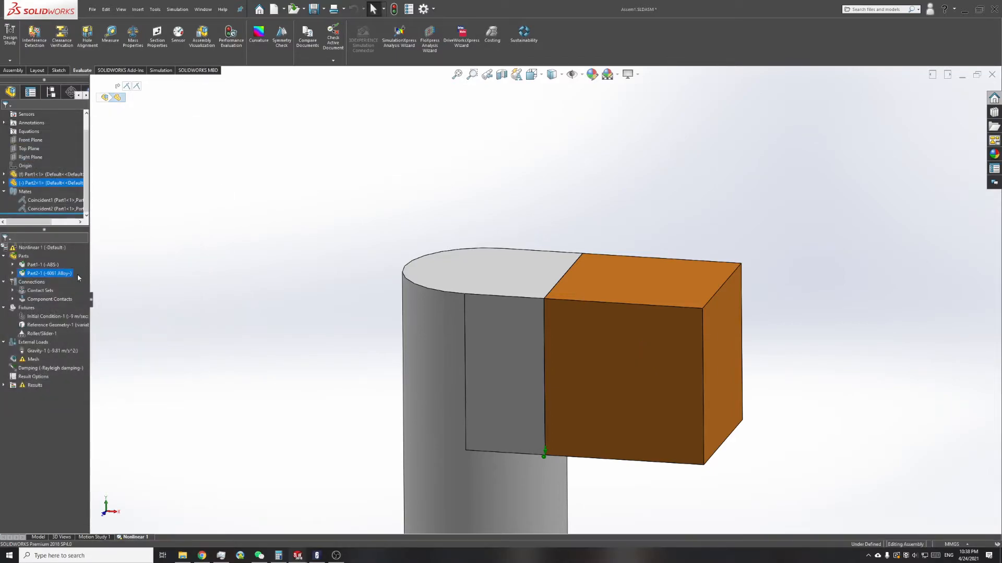
click(137, 255)
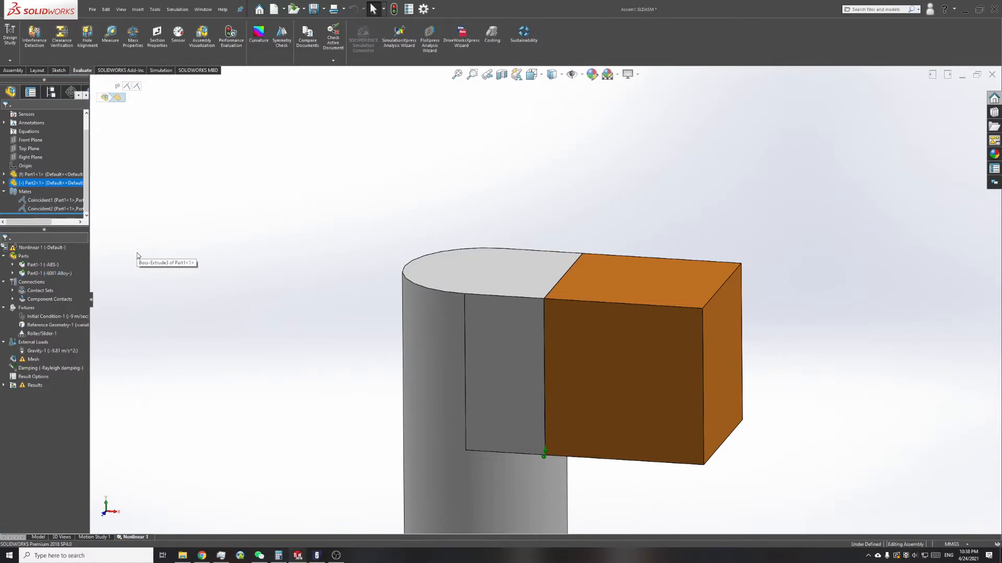
Step: Open the block's Reference Geometry fixture for editing and examine its constrained vertex and reference face
right_click(37, 328)
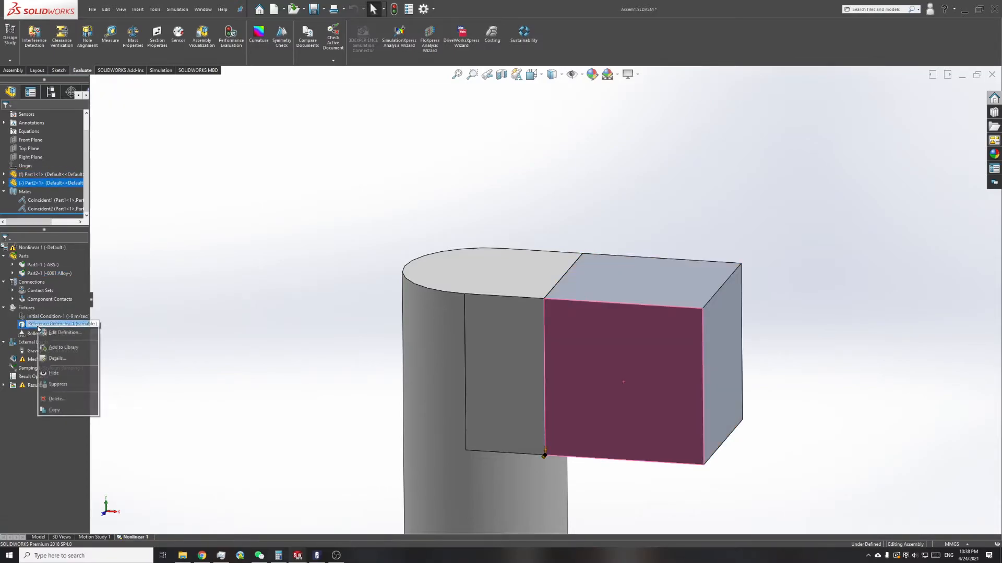
click(47, 332)
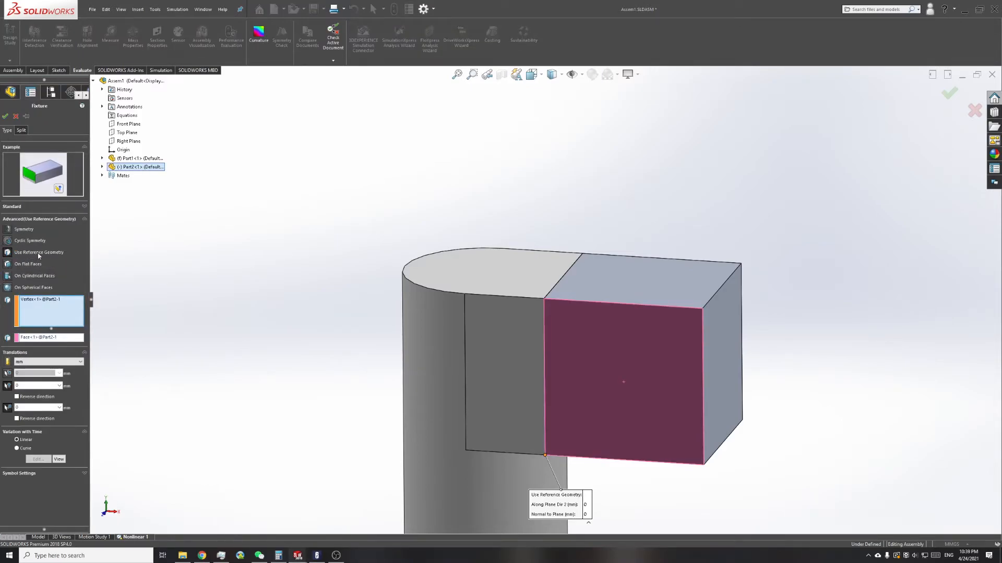
scroll(634, 525, down, 4)
scroll(380, 278, down, 5)
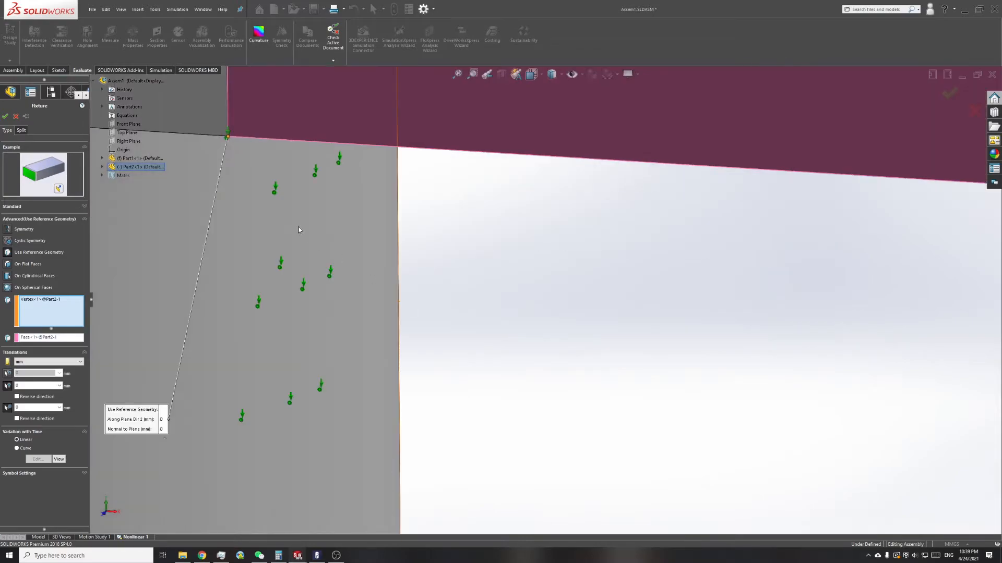
scroll(299, 228, up, 3)
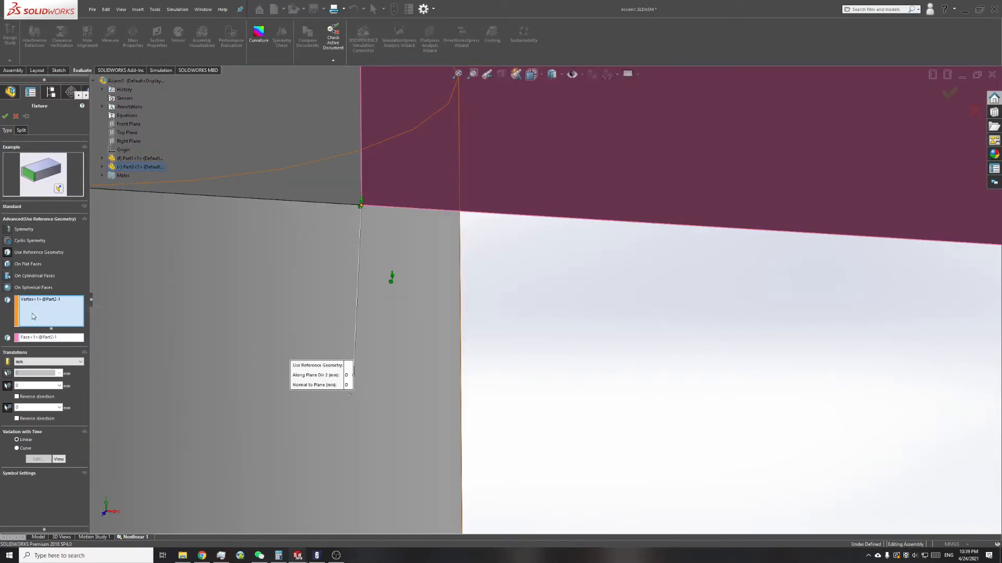
click(49, 337)
scroll(639, 138, up, 3)
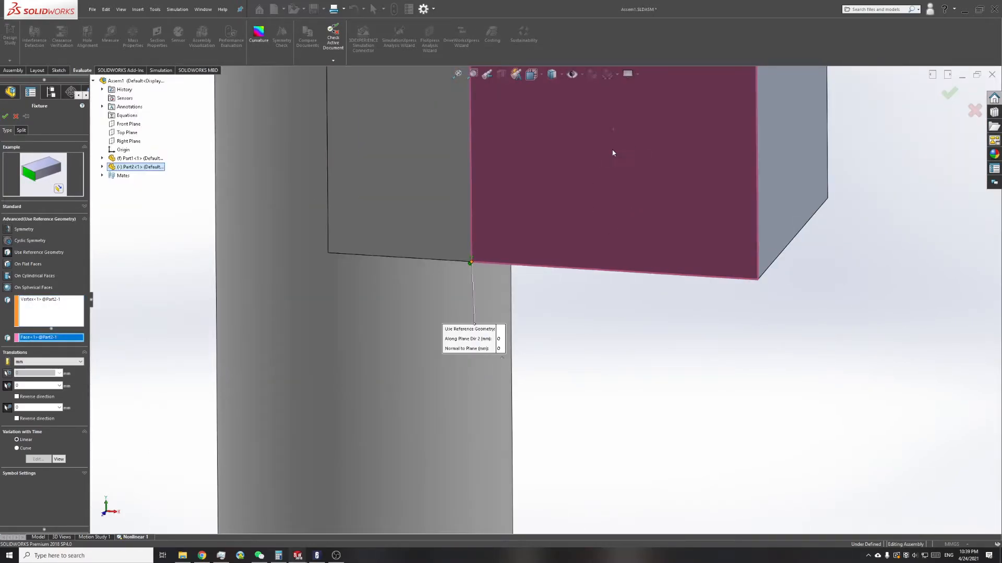
click(50, 312)
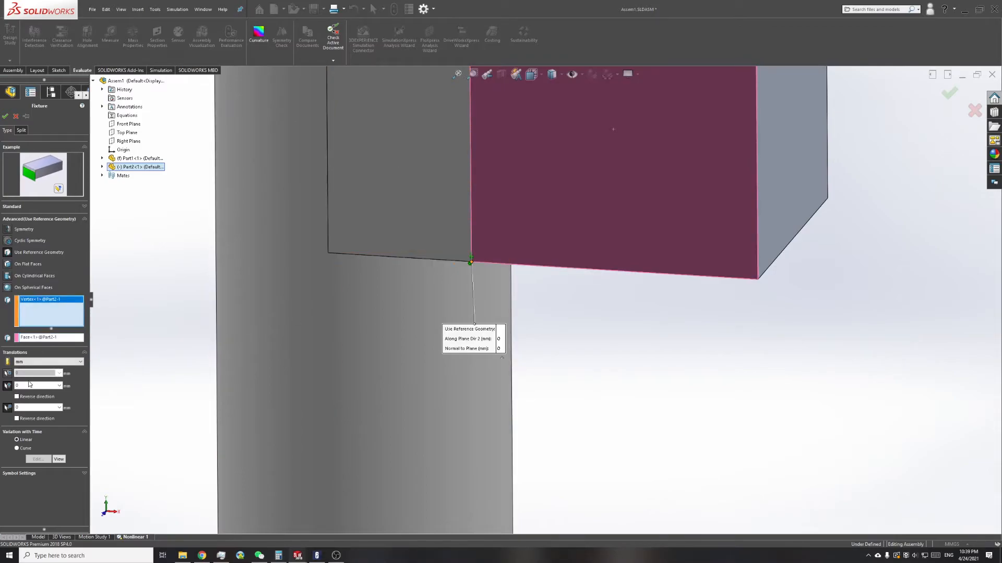
Step: Examine the constrained vertex up close, check the fixture's Along Plane Dir 2 and Normal to Plane translations, and accept it
scroll(480, 297, down, 1)
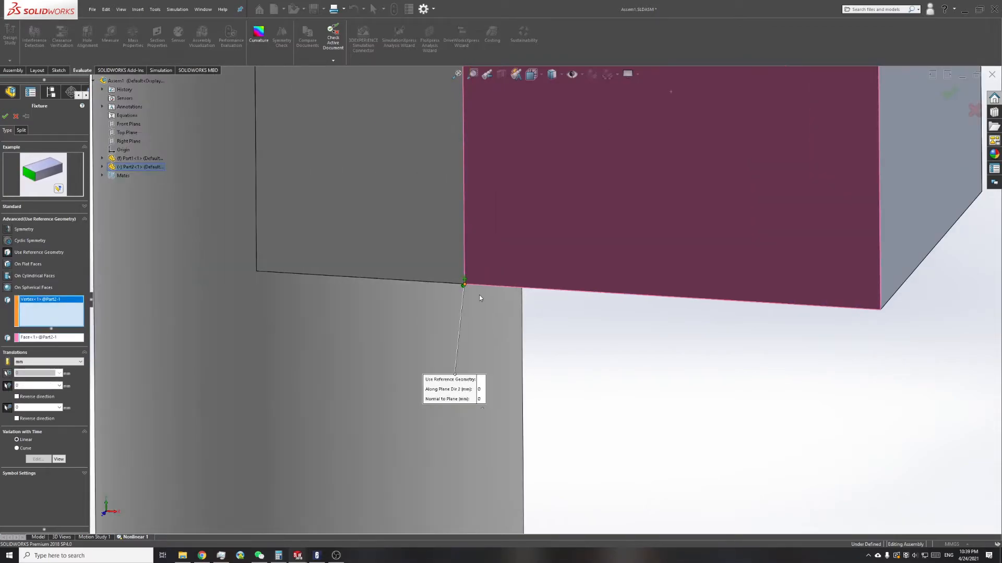
scroll(471, 248, down, 5)
middle_drag(493, 301, 525, 240)
scroll(458, 334, down, 4)
scroll(464, 347, down, 1)
scroll(524, 317, up, 6)
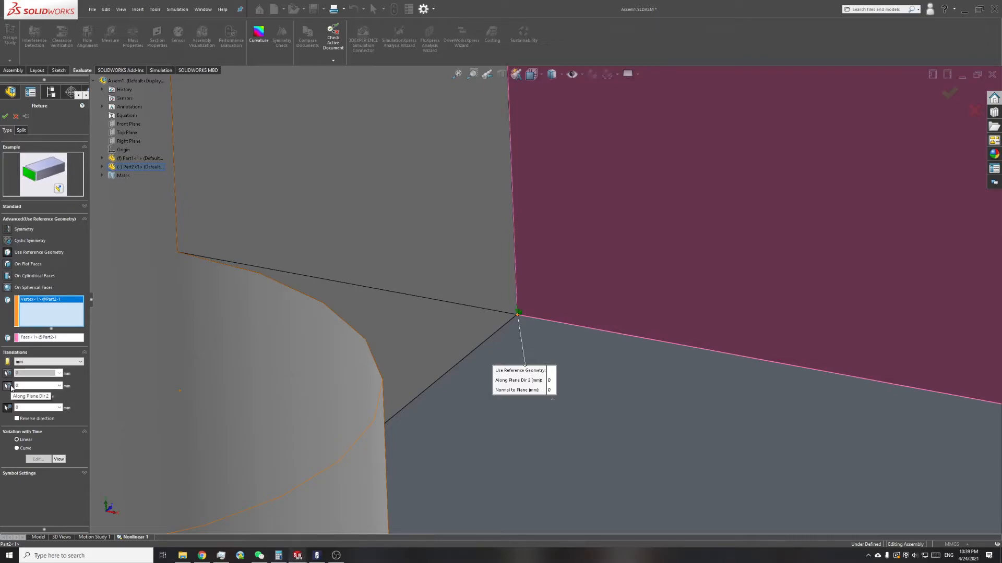
click(8, 386)
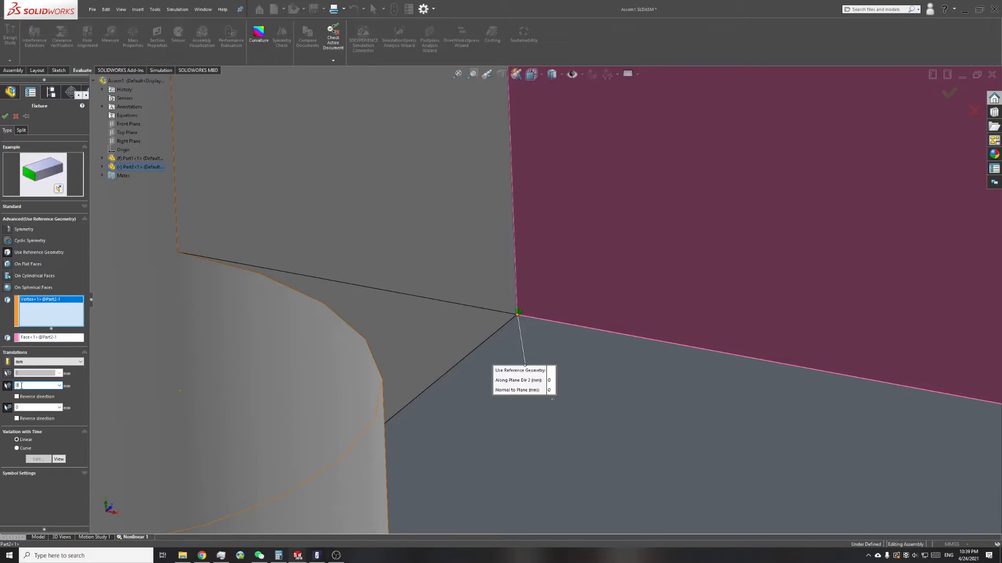
key(Tab)
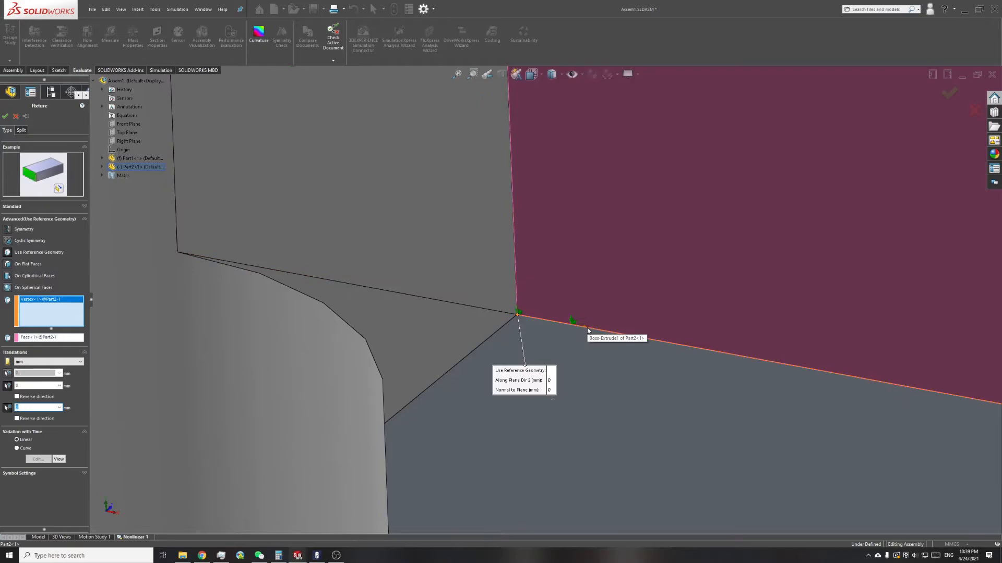
scroll(440, 308, up, 3)
middle_drag(546, 268, 522, 265)
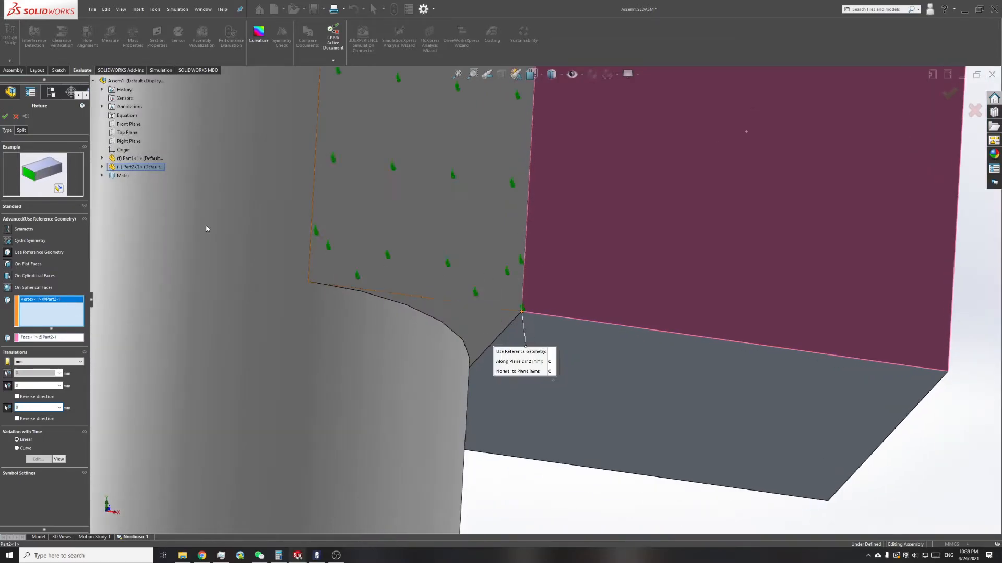
click(5, 121)
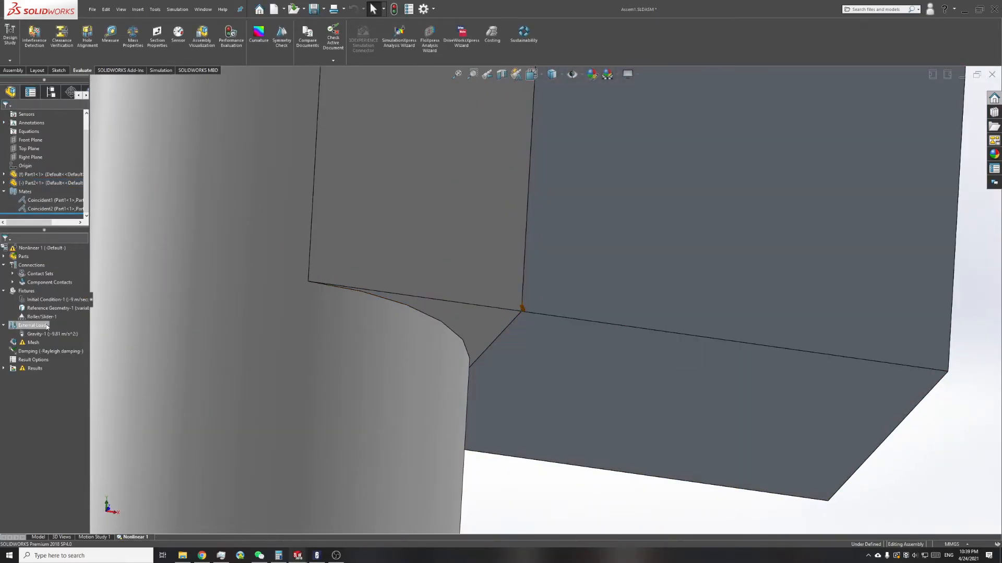
Step: Highlight the Roller/Slider fixture and examine the constrained face on the underside of the post's round base
click(36, 317)
scroll(483, 296, up, 10)
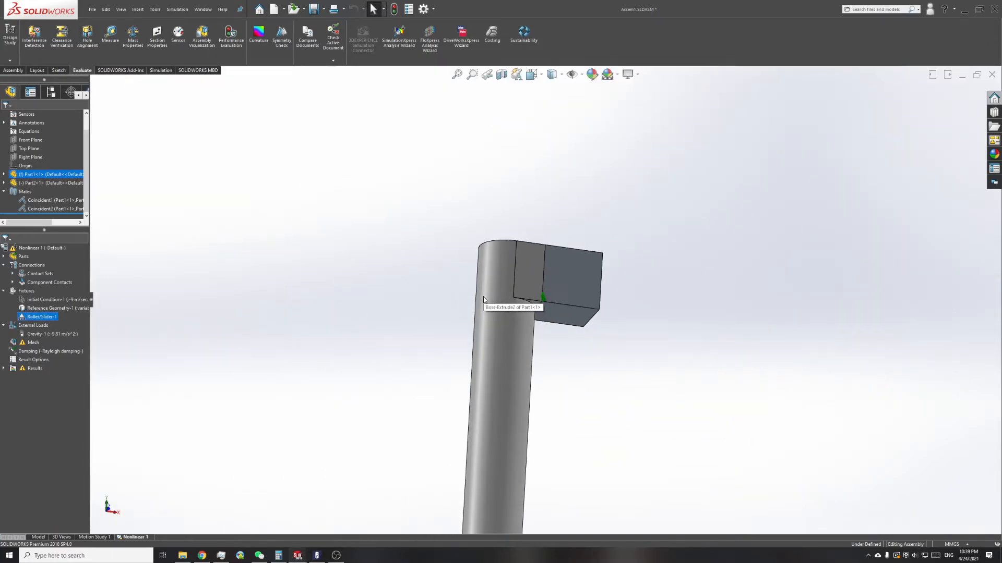
scroll(531, 400, down, 5)
scroll(461, 312, down, 2)
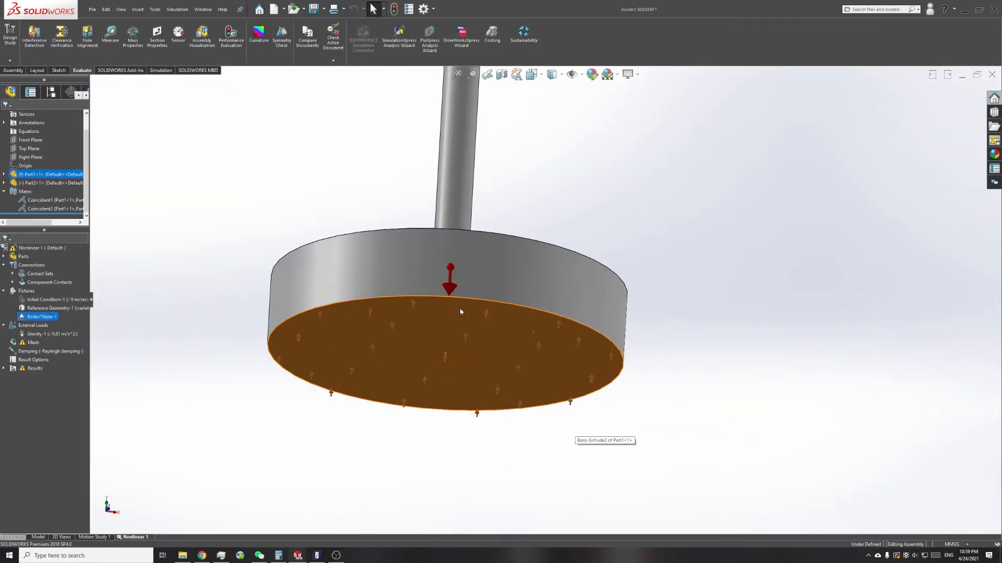
scroll(439, 334, down, 1)
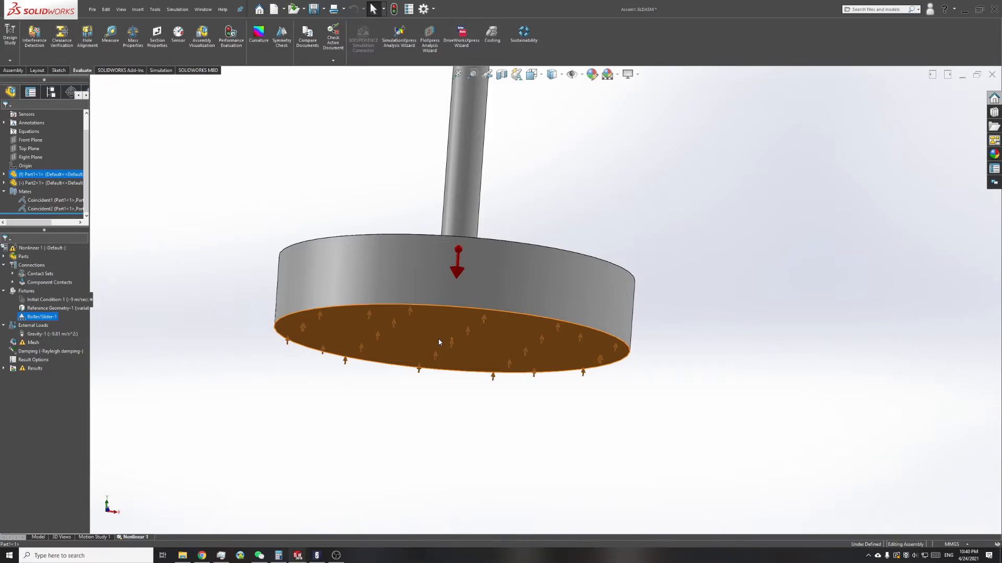
Step: Open the Gravity load's definition to examine it and close it again
click(53, 335)
right_click(50, 337)
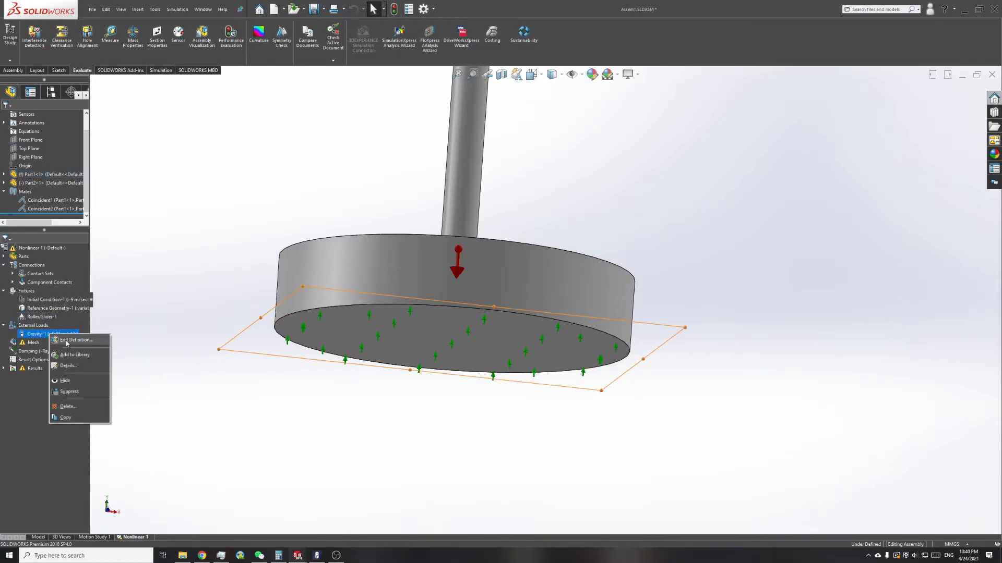
click(68, 342)
click(14, 119)
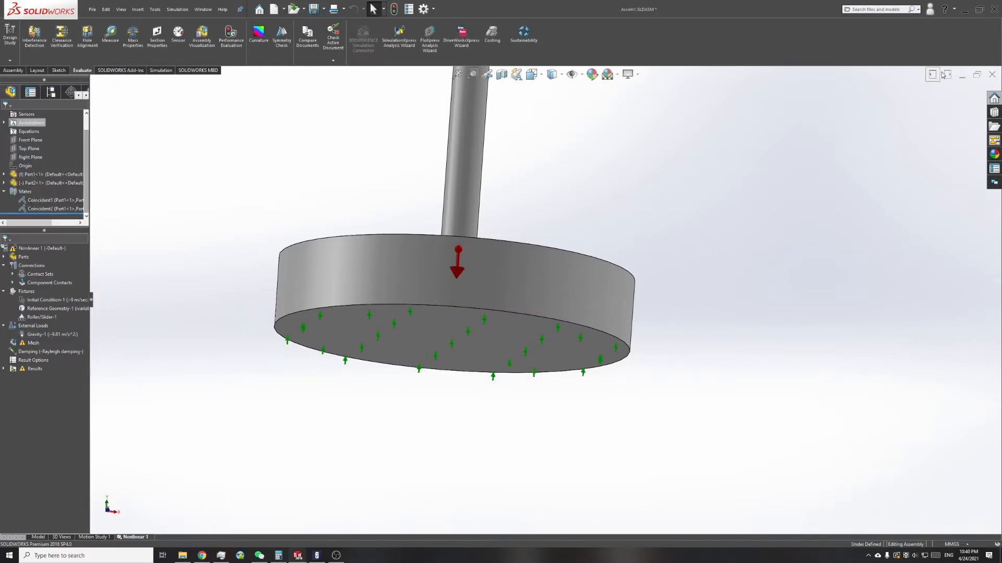
Step: Restore the assembly window to a smaller size and create a new part document
click(977, 74)
click(93, 9)
click(107, 25)
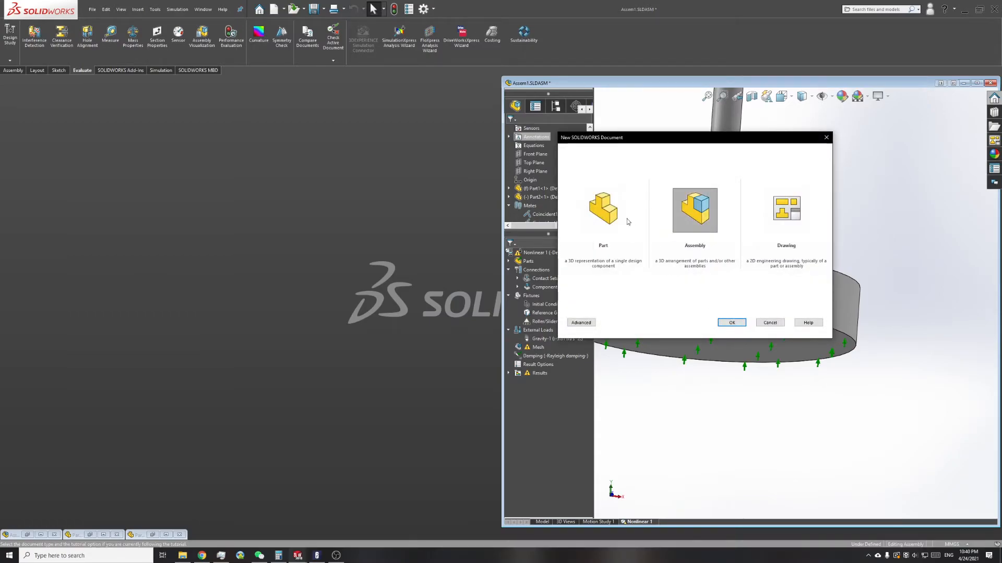
click(621, 224)
click(728, 322)
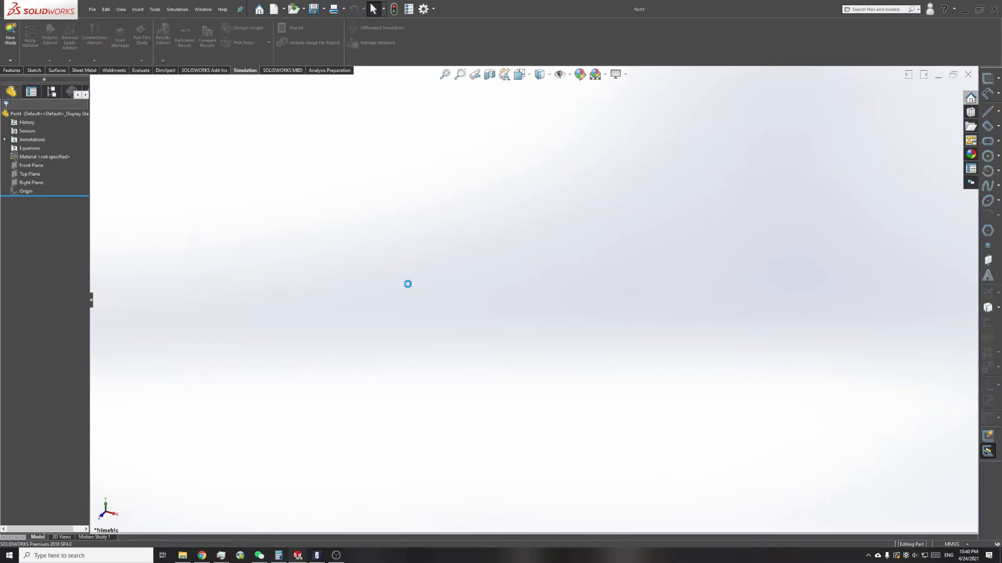
Step: Begin an extruded boss on the Top Plane and sketch a corner rectangle from the origin, with its short side about 90 mm long
click(12, 72)
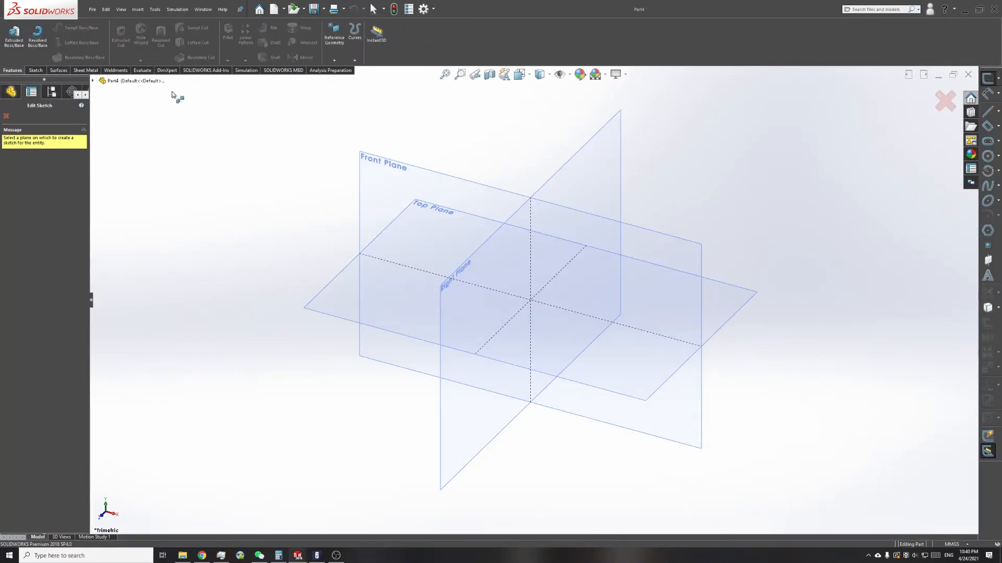
click(338, 286)
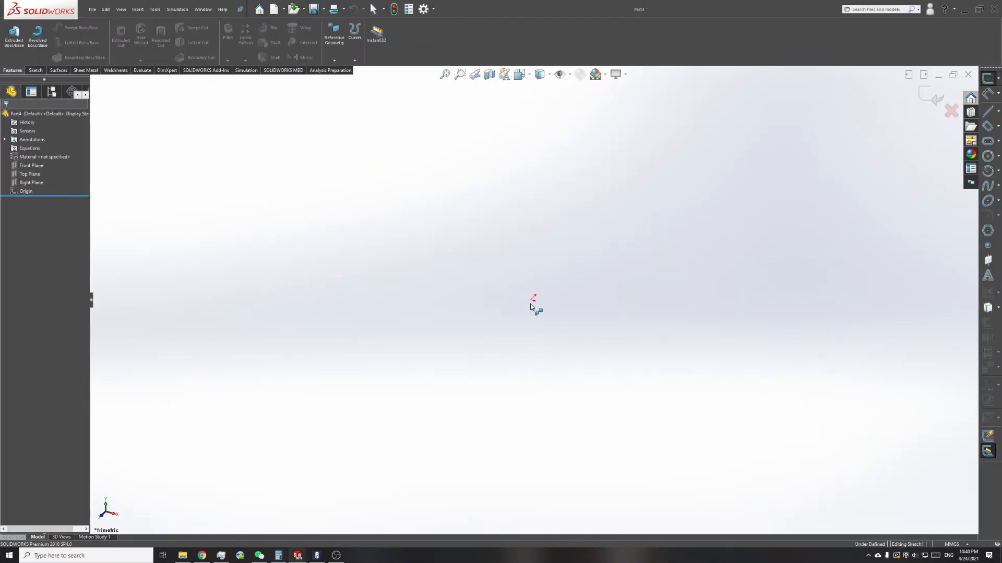
click(533, 299)
click(879, 486)
Step: Dimension the rectangle's short side to 2000 mm and extrude the sketch 10 mm as a blind boss
key(d)
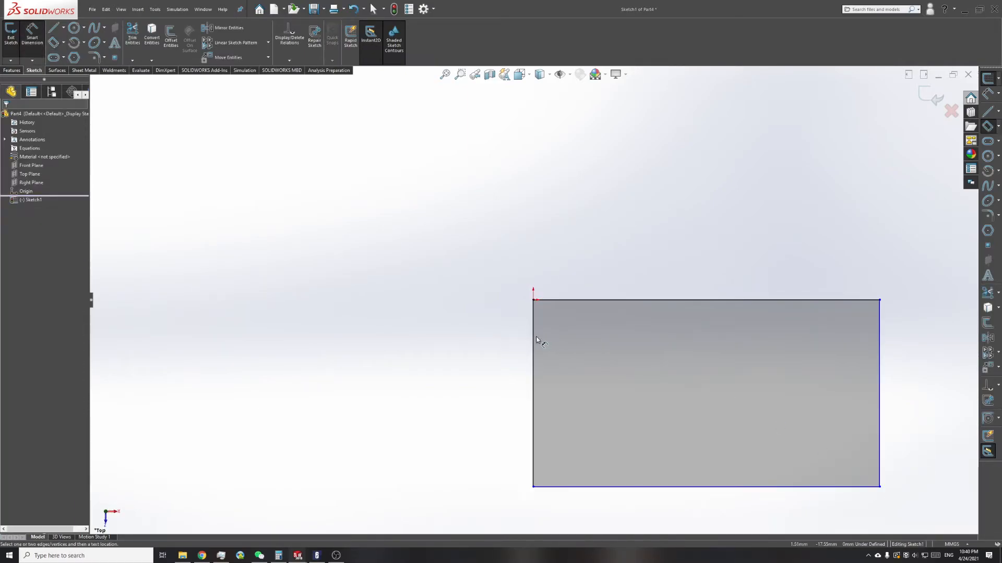
click(533, 342)
click(456, 346)
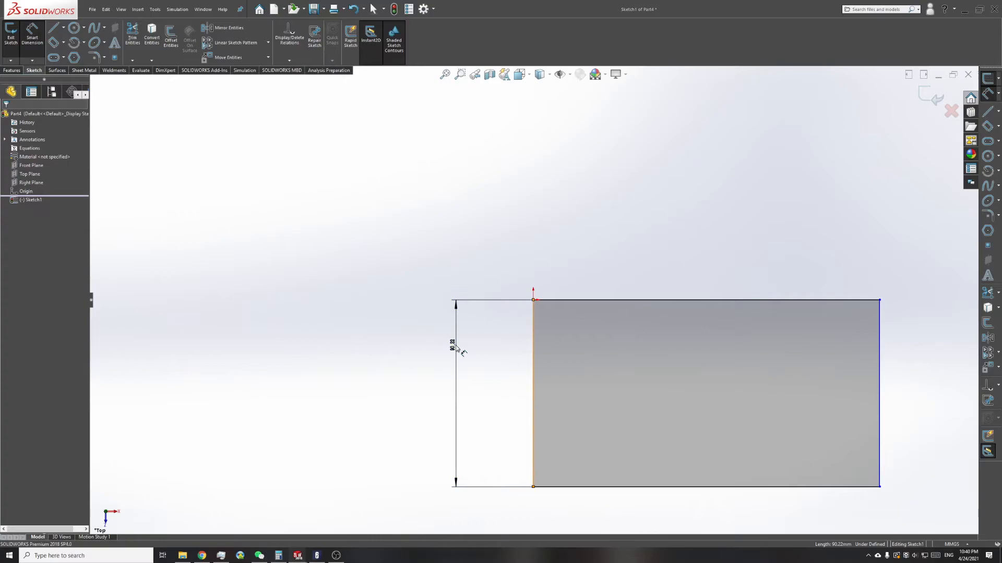
double_click(452, 345)
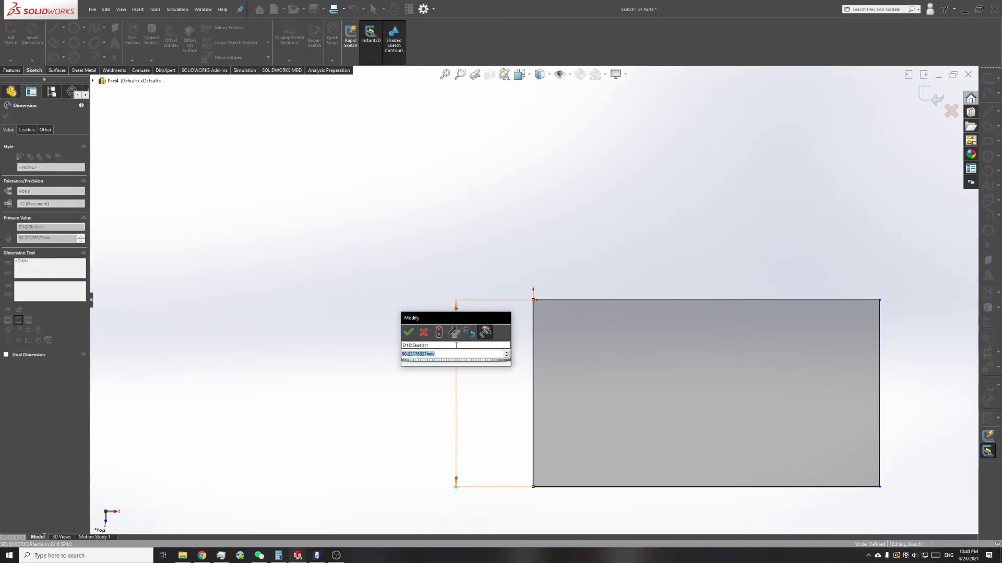
text(900)
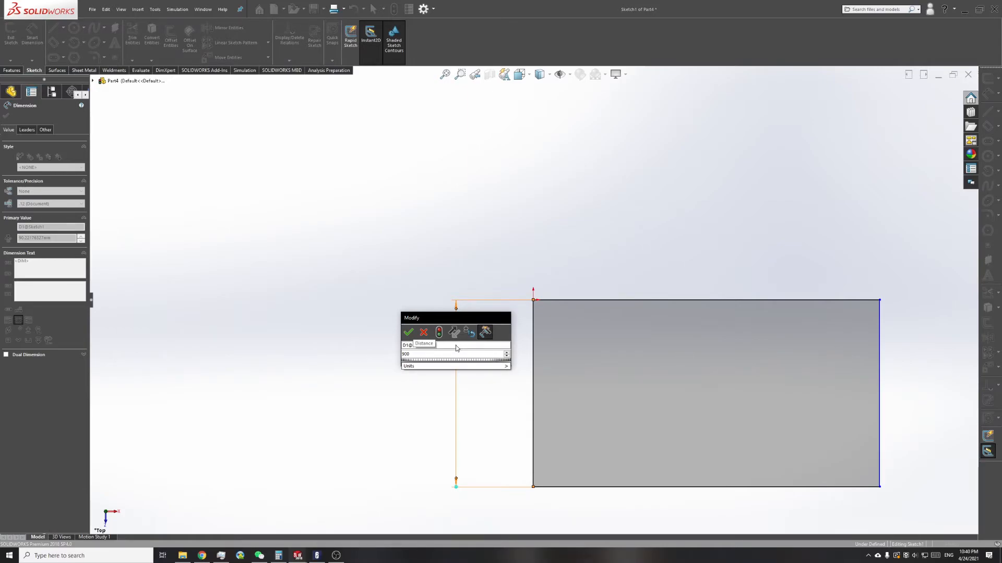
key(BackSpace)
key(BackSpace)
key(BackSpace)
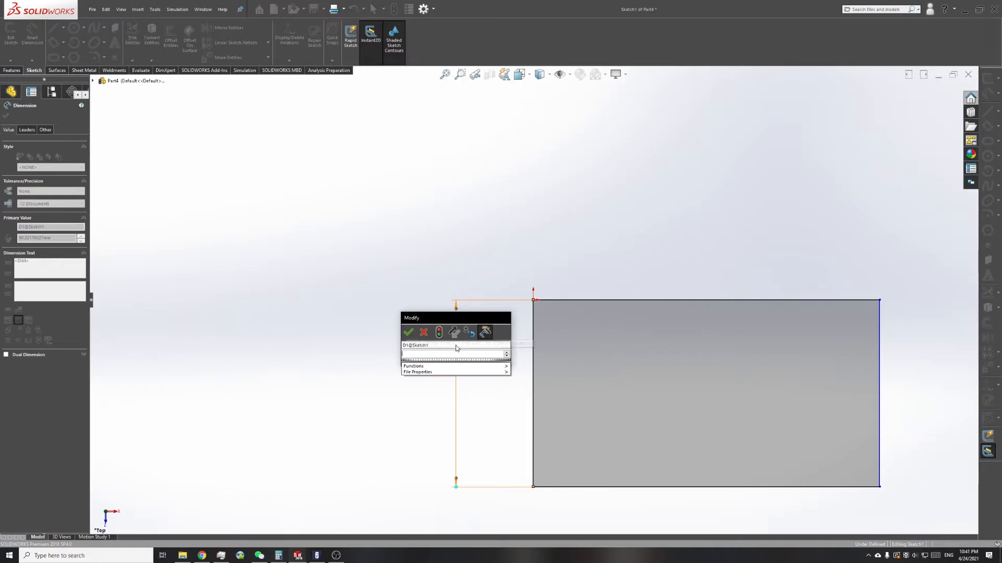
text(2000)
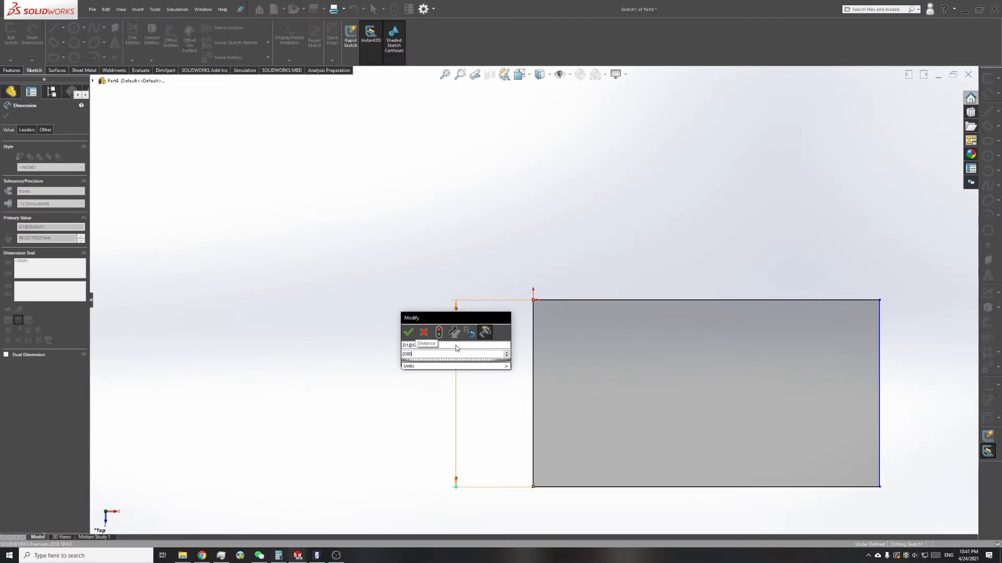
key(Return)
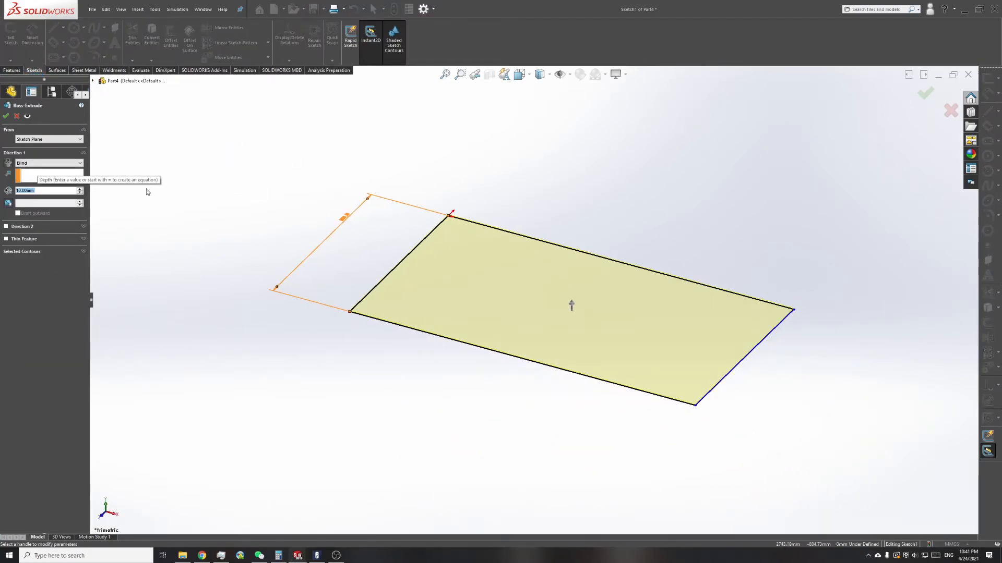
key(Return)
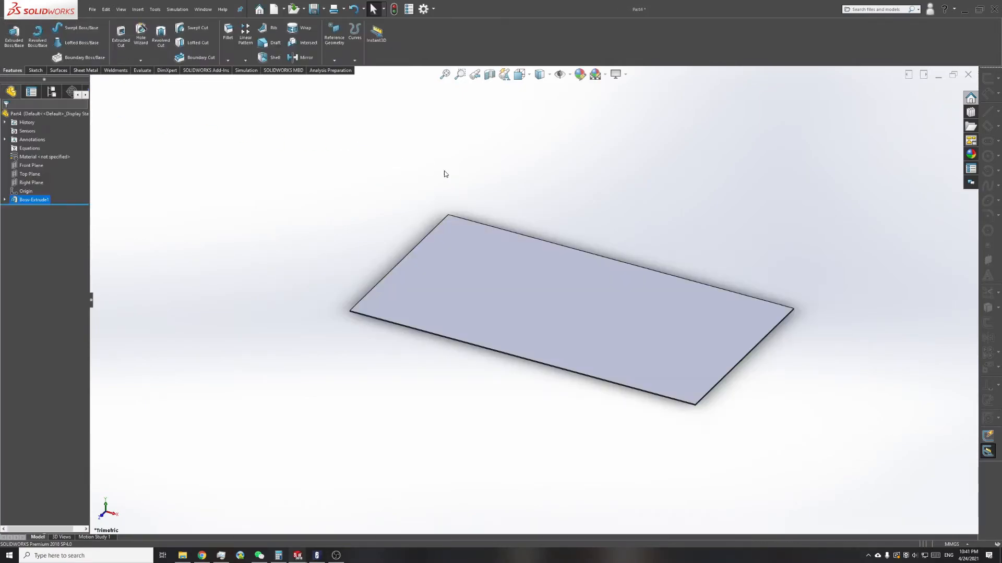
Step: Assign AISI 304 as the plate's material and save the part as Part4.SLDPRT in the Punch folder
right_click(44, 156)
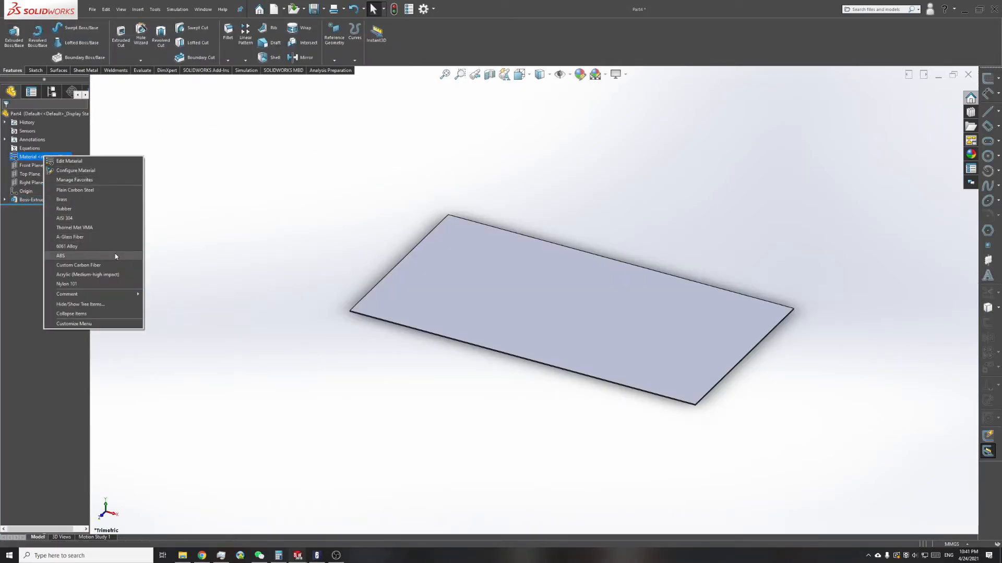
click(101, 219)
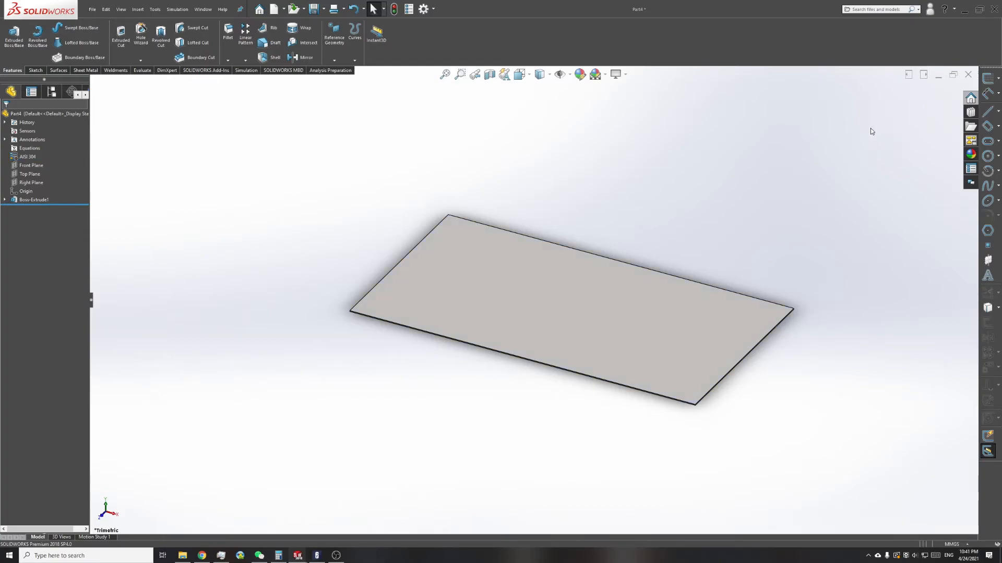
key(ctrl+s)
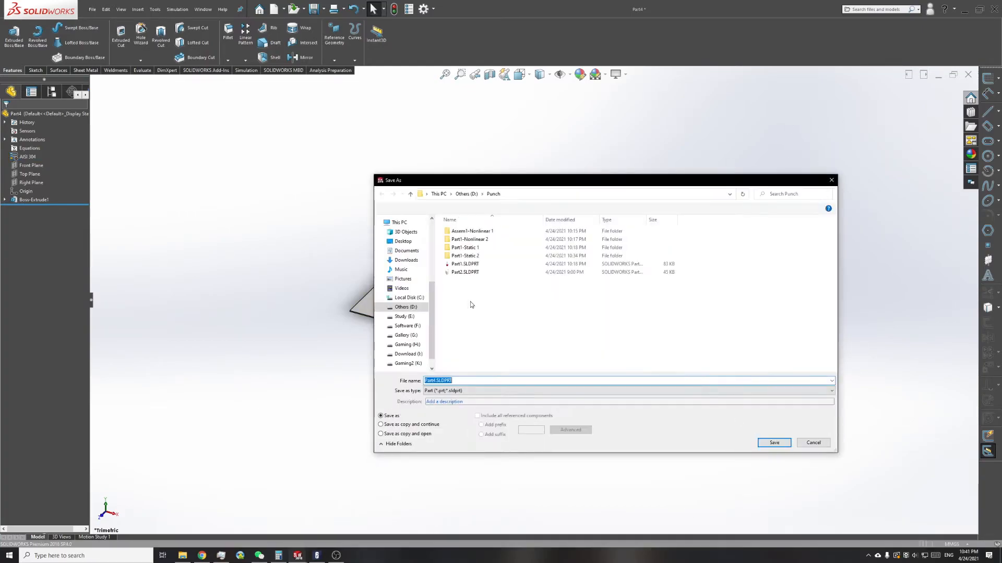
key(Return)
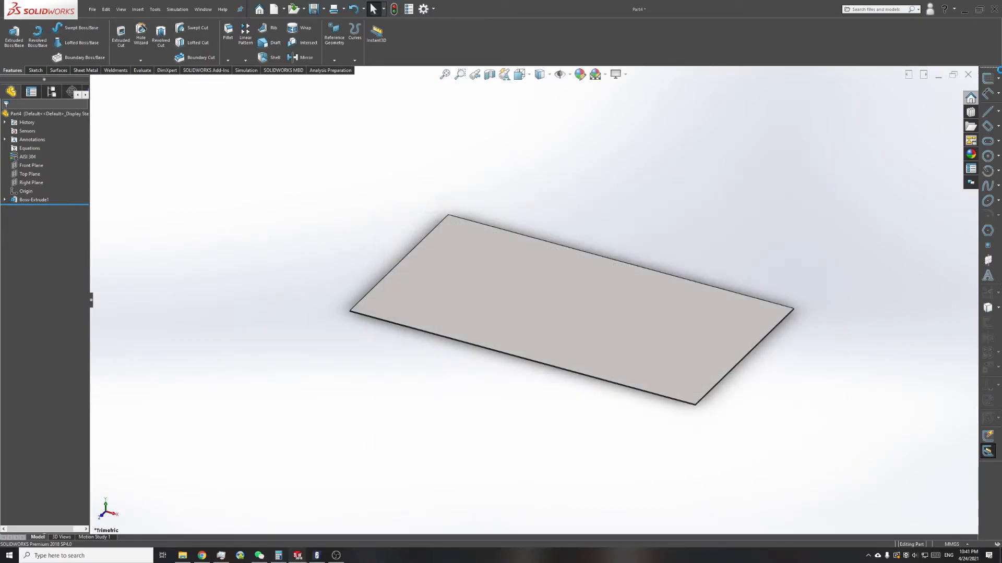
Step: Return to the Assem1 assembly and insert Part4 near the underside of the post's round base
click(939, 76)
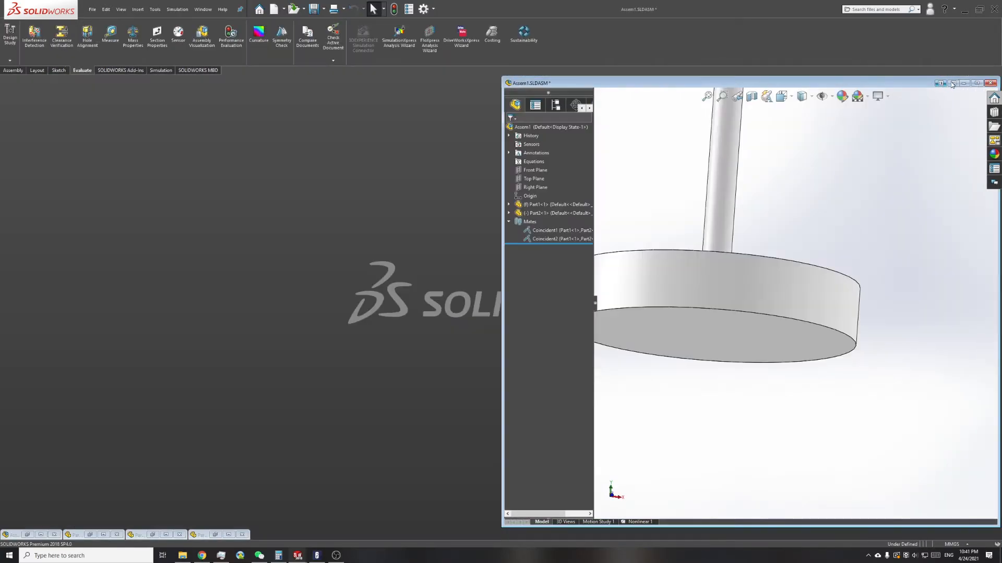
click(977, 83)
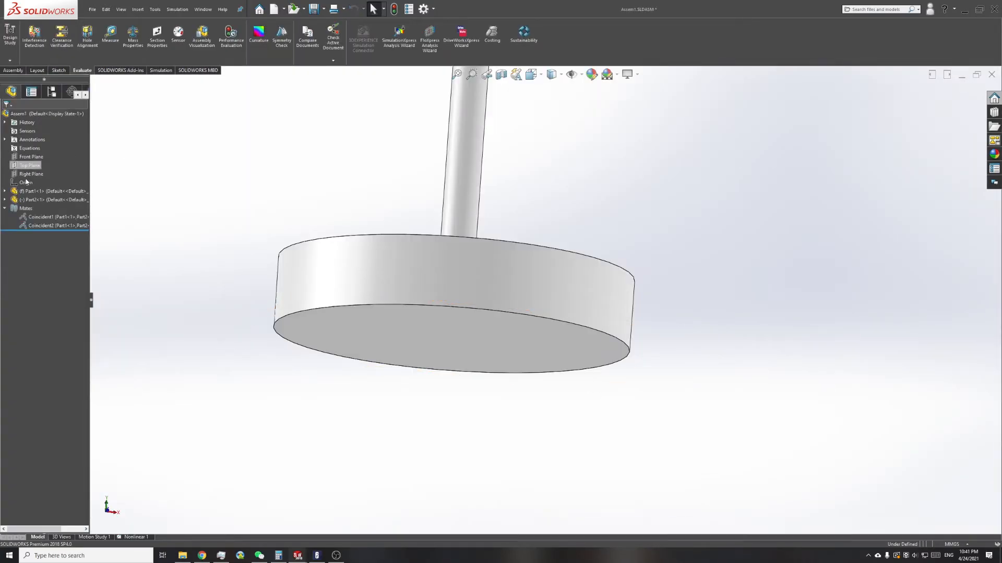
click(13, 70)
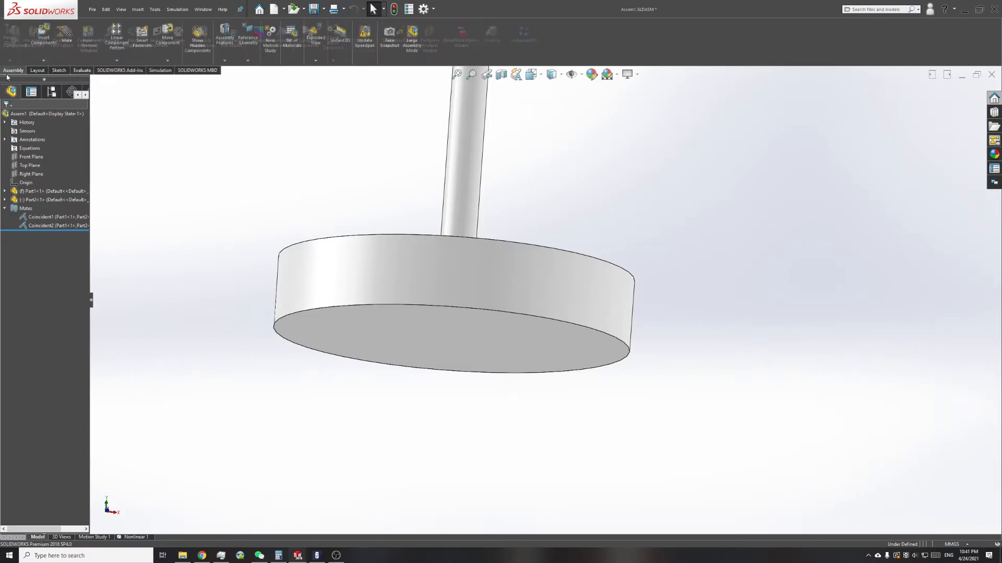
click(35, 44)
click(26, 211)
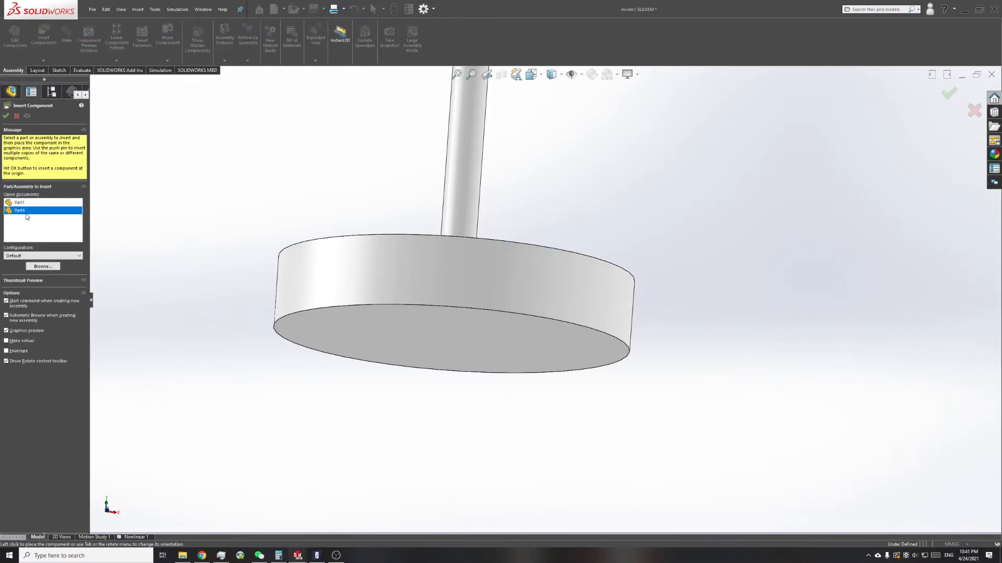
scroll(346, 390, up, 5)
middle_drag(460, 362, 457, 427)
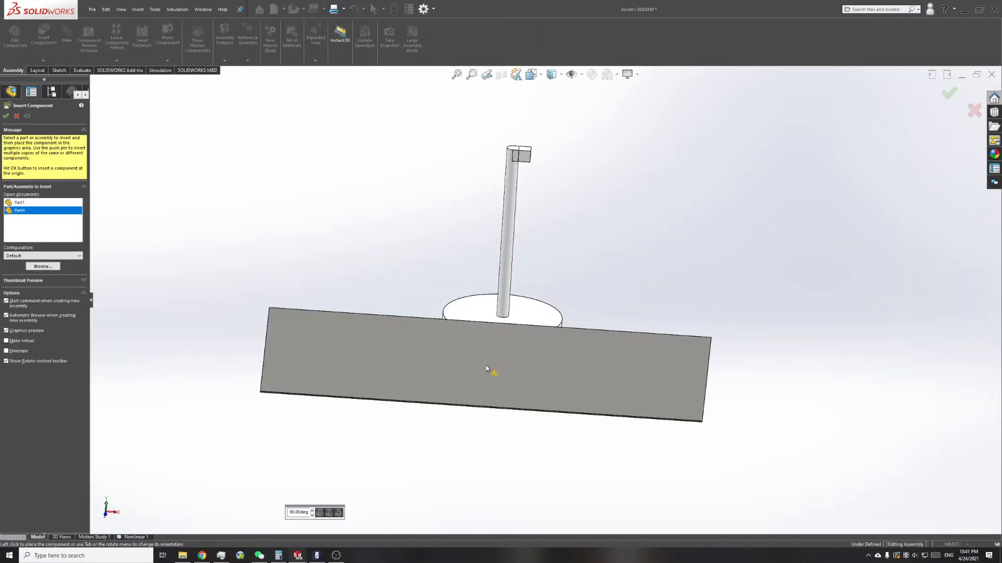
click(480, 390)
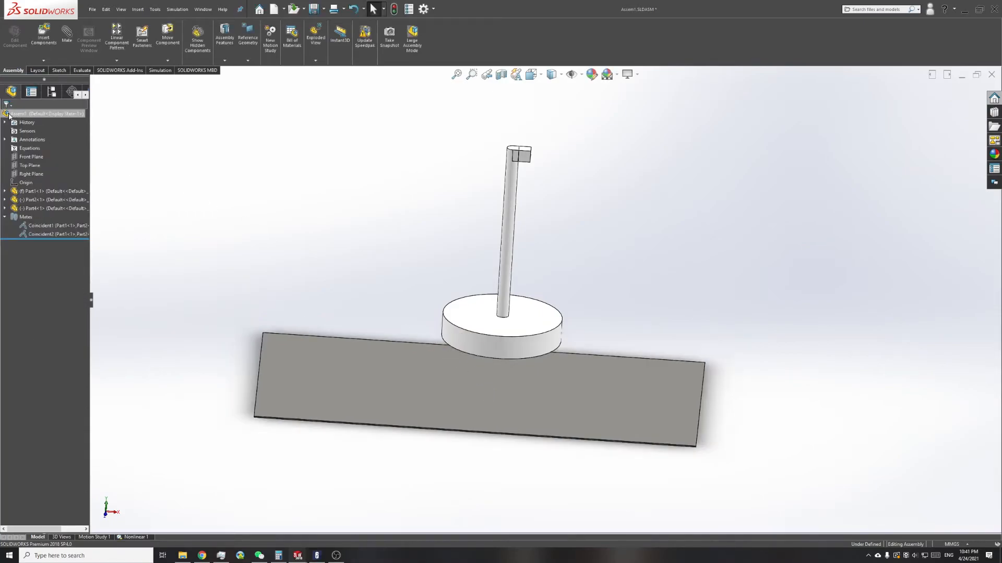
Step: Fix the plate Part4 in place and float the post Part1
scroll(471, 389, down, 2)
middle_drag(472, 390, 471, 346)
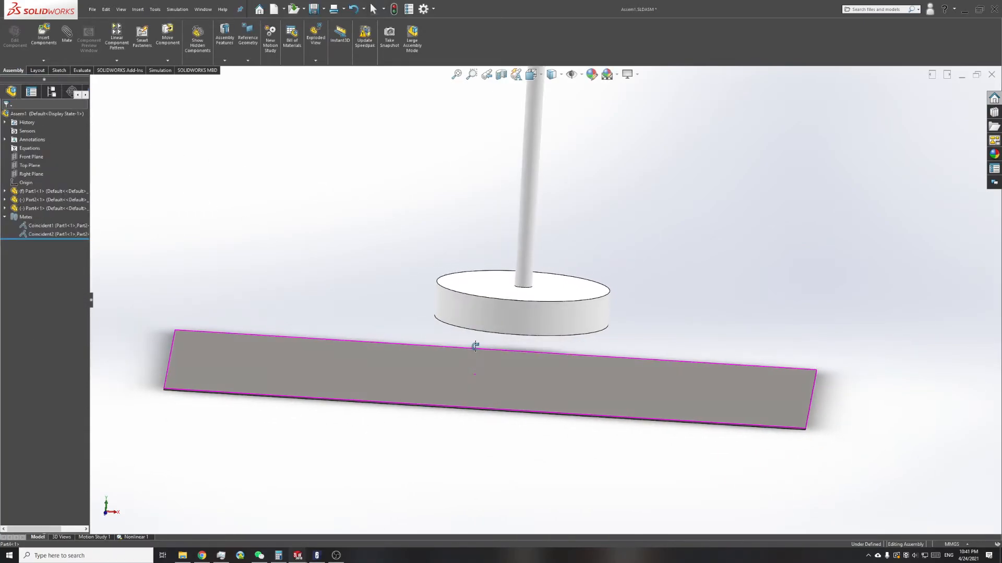
click(52, 208)
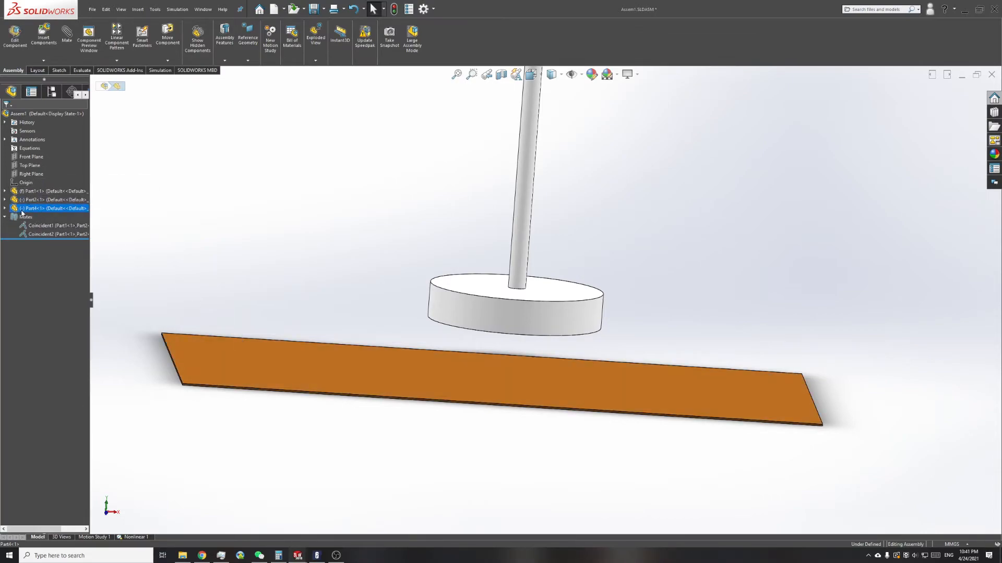
right_click(24, 210)
click(81, 303)
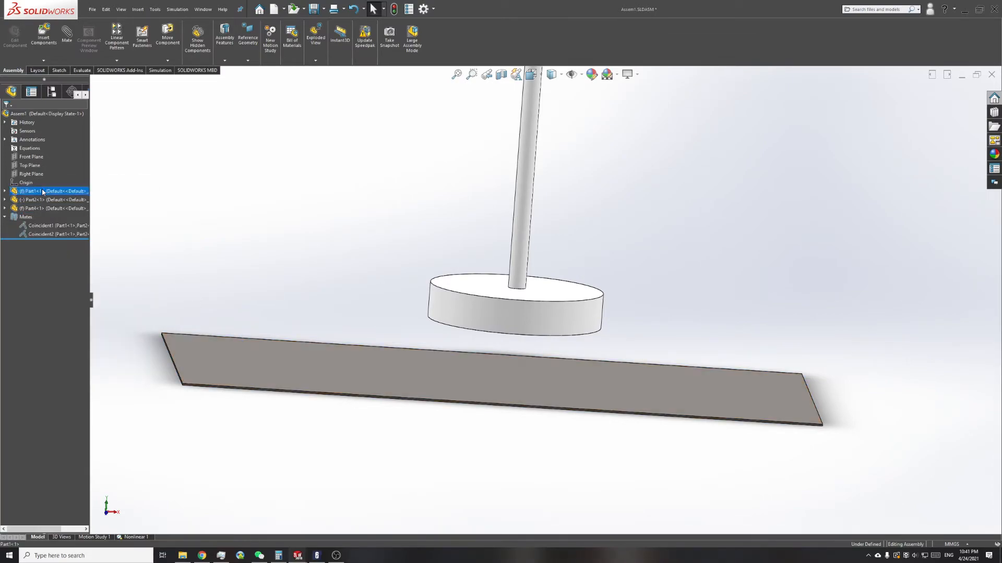
right_click(46, 192)
click(73, 282)
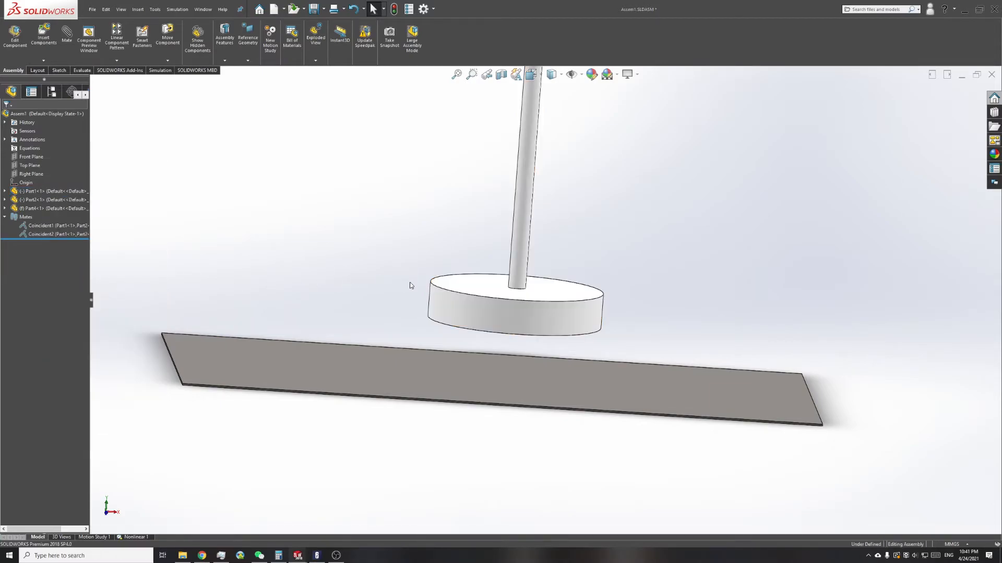
Step: Move the post's round base toward the plate and turn on Collision Detection for moving components
drag(441, 325, 370, 298)
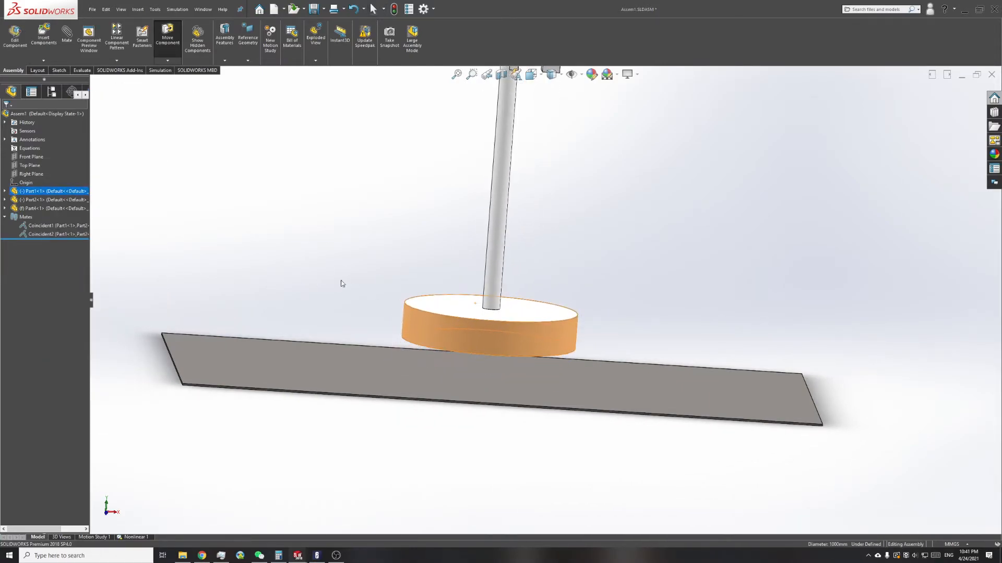
click(163, 48)
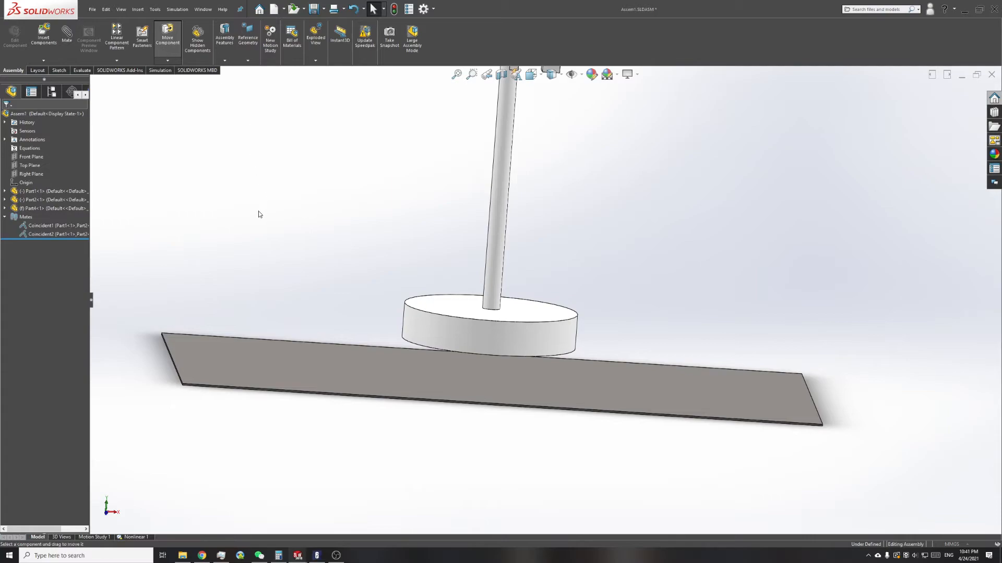
scroll(536, 332, up, 2)
scroll(488, 319, down, 4)
mouse_move(496, 311)
mouse_down()
mouse_move(478, 371)
mouse_move(482, 312)
mouse_up()
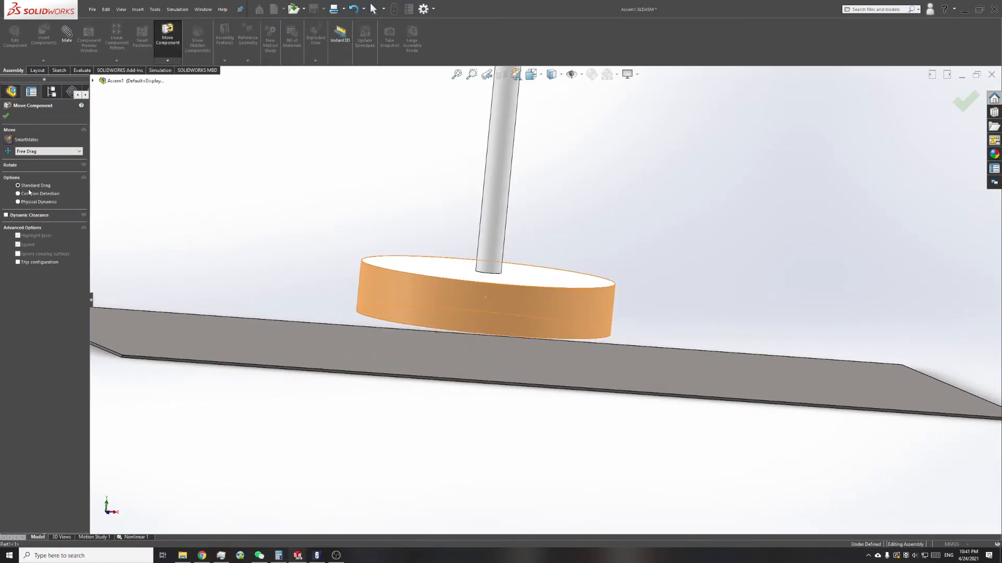
click(39, 194)
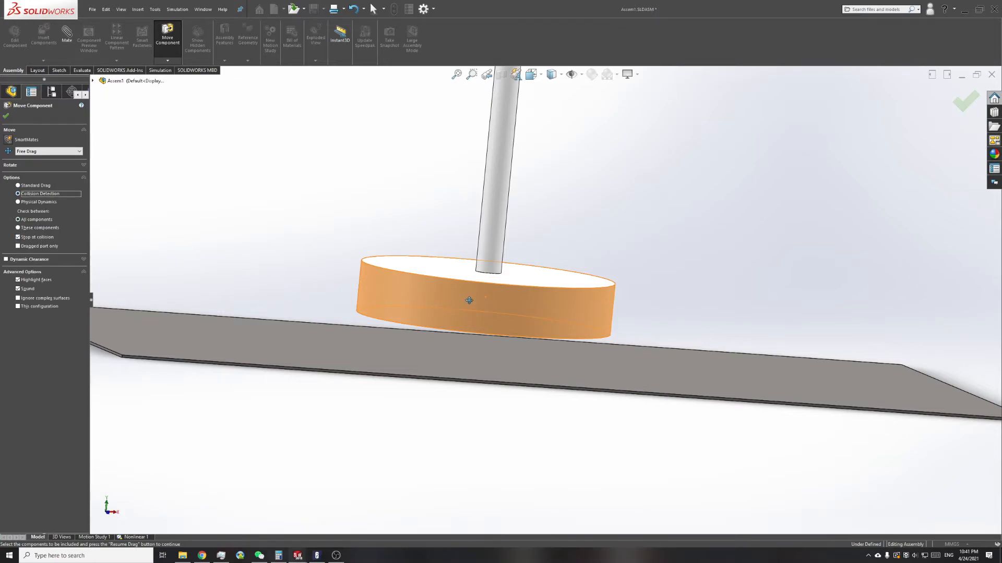
Step: Move the post with collision detection until its round base rests on the plate
scroll(468, 301, up, 3)
middle_drag(471, 353, 568, 342)
middle_drag(548, 265, 653, 328)
scroll(613, 228, down, 3)
drag(449, 133, 322, 107)
middle_drag(246, 301, 273, 190)
drag(424, 267, 415, 319)
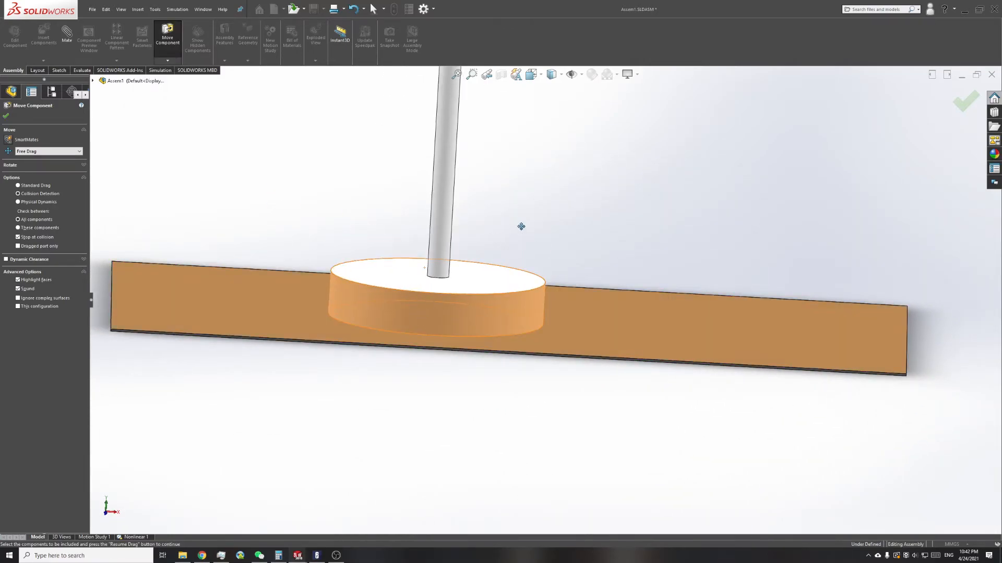
Step: Close the gap between the block and the flat face at the top of the post
scroll(519, 154, up, 2)
scroll(490, 168, down, 5)
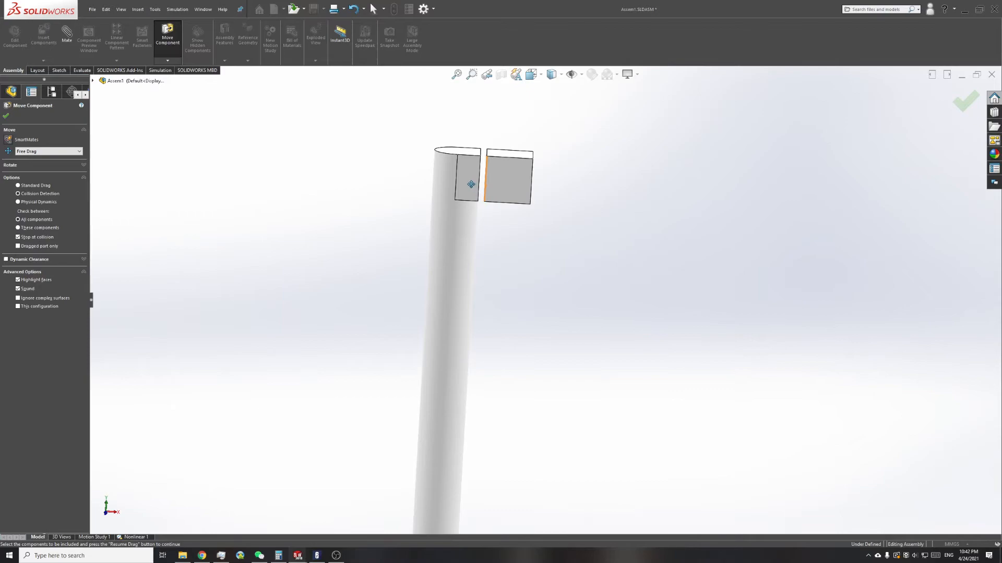
scroll(550, 286, up, 6)
scroll(580, 383, down, 3)
mouse_move(536, 464)
middle_down()
mouse_move(532, 449)
mouse_move(531, 460)
middle_up()
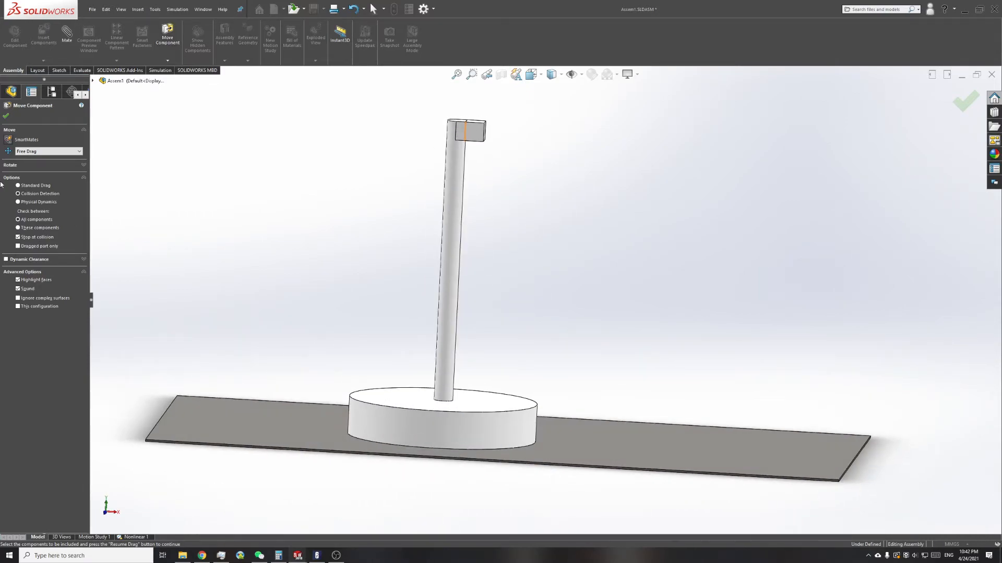
Step: Finish moving components and delete the Roller/Slider fixture on the post's base from the Nonlinear 1 study
click(6, 116)
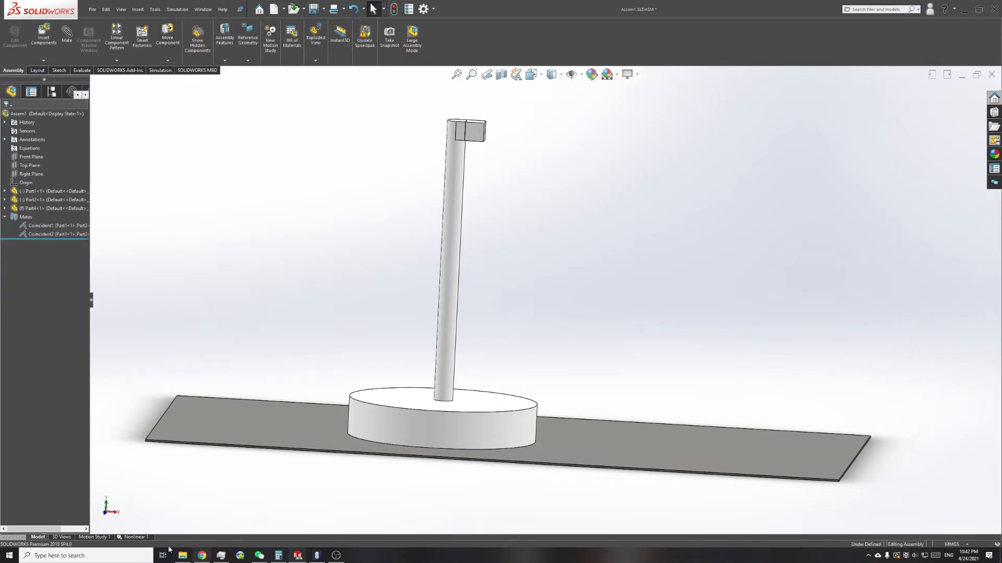
click(133, 537)
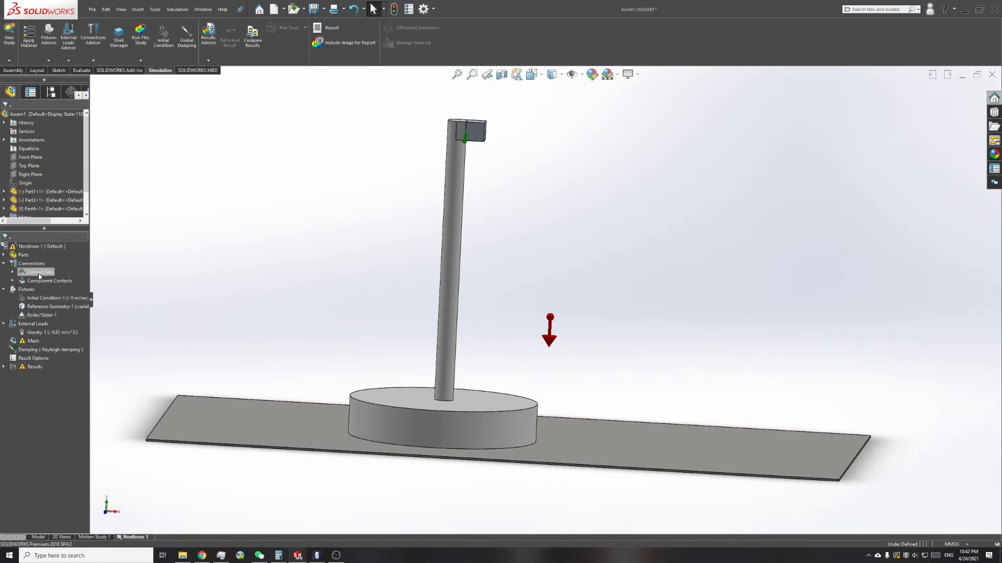
click(42, 316)
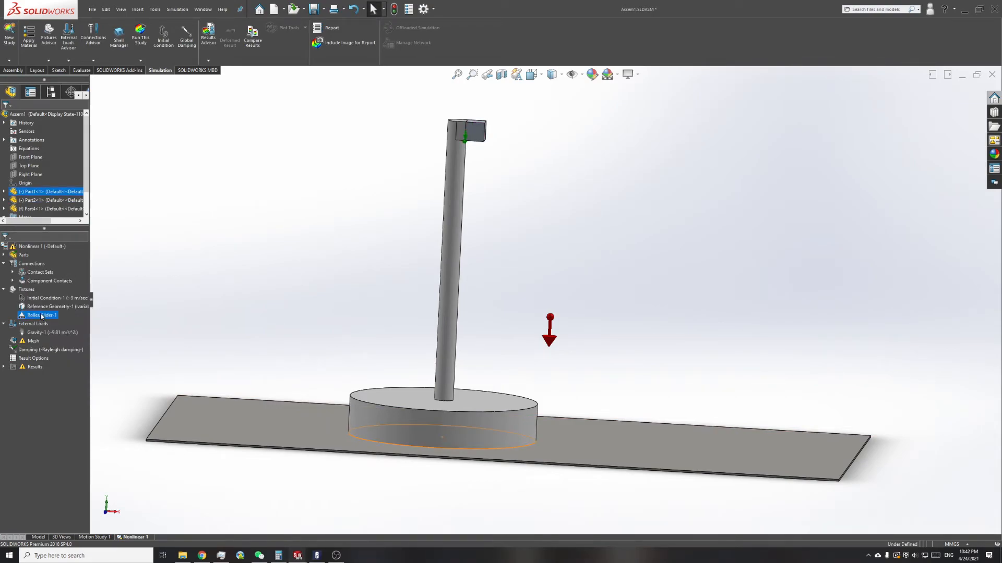
key(Delete)
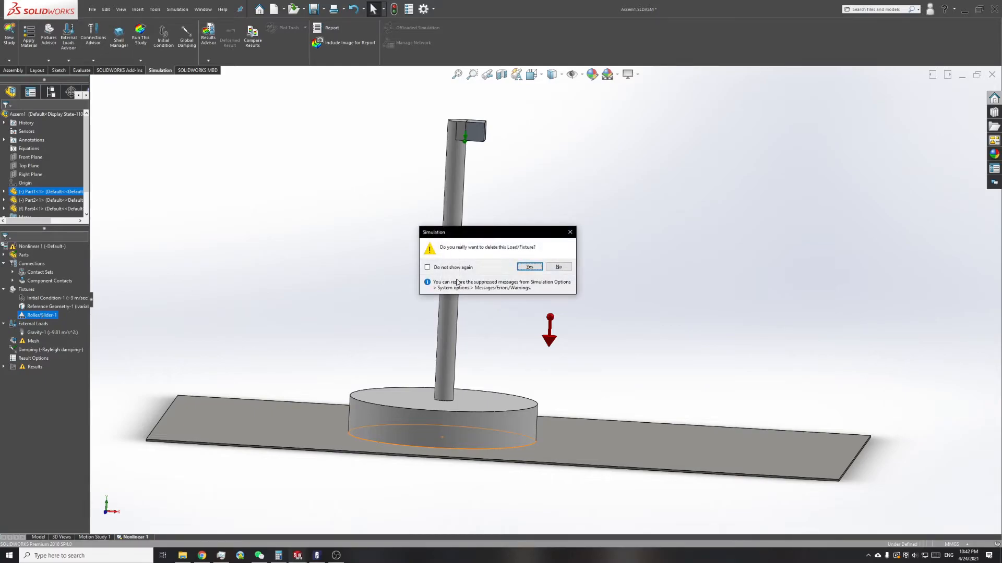
click(524, 266)
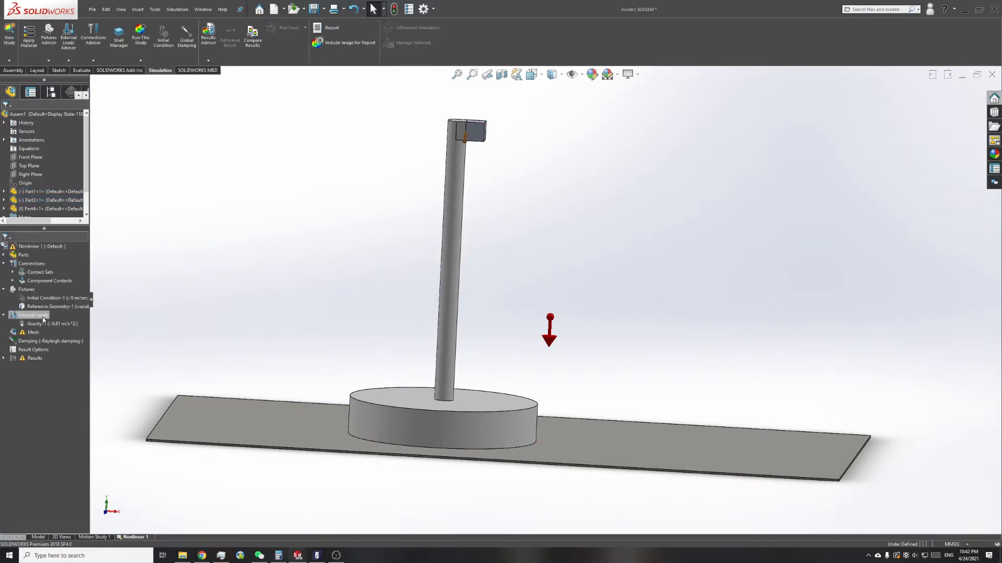
Step: Add a Fixed Geometry fixture to the top face of the plate Part4
click(30, 290)
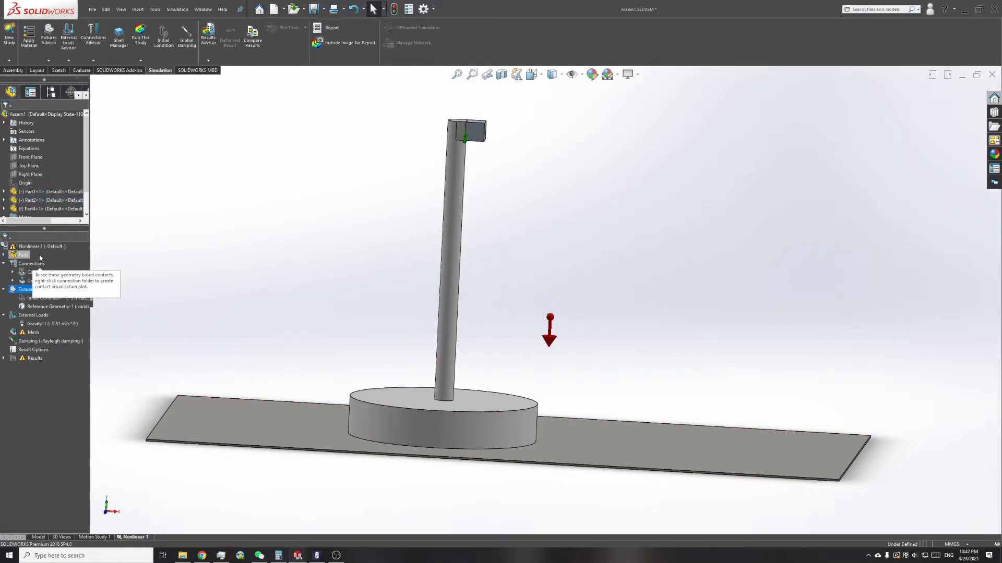
right_click(22, 290)
click(42, 297)
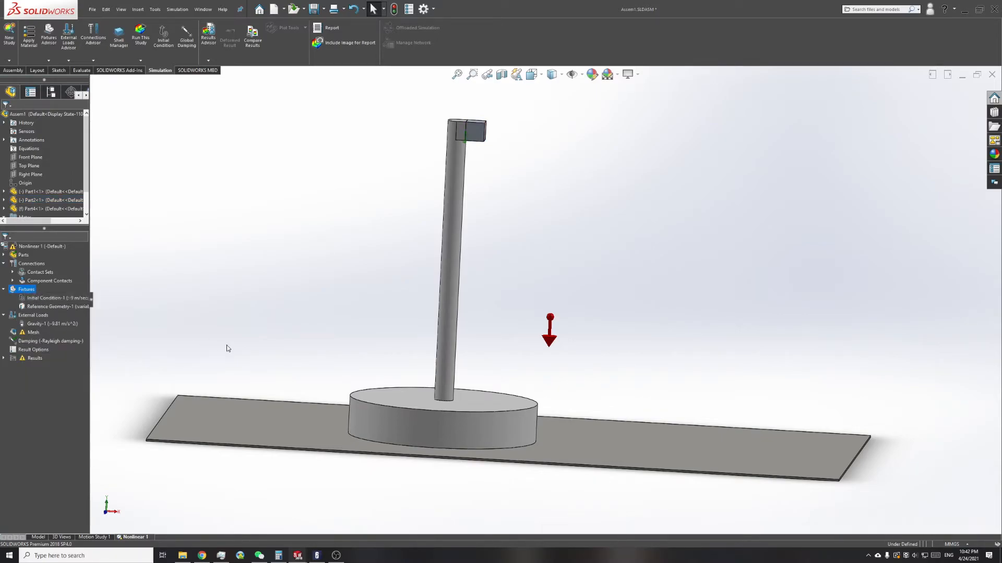
click(259, 417)
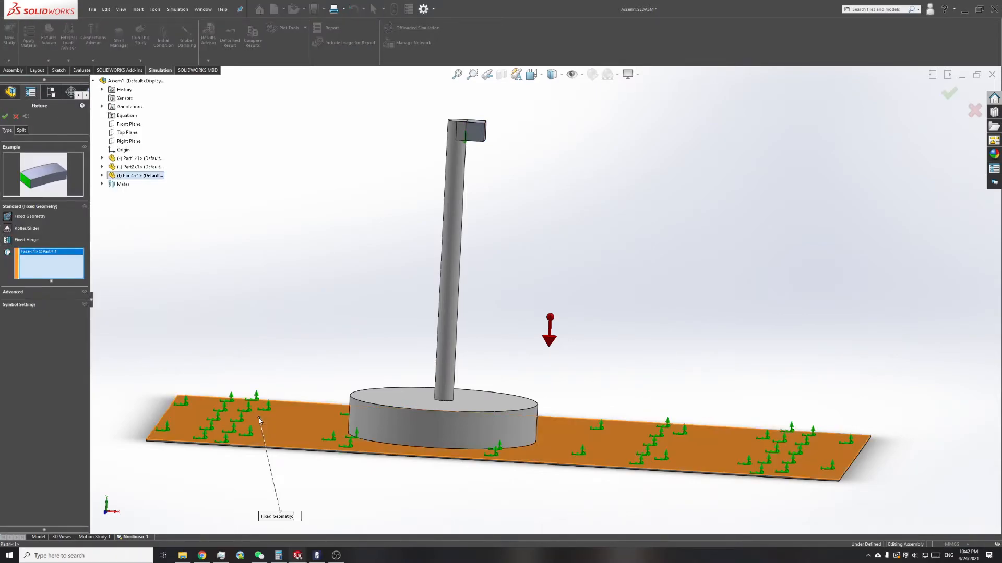
click(5, 117)
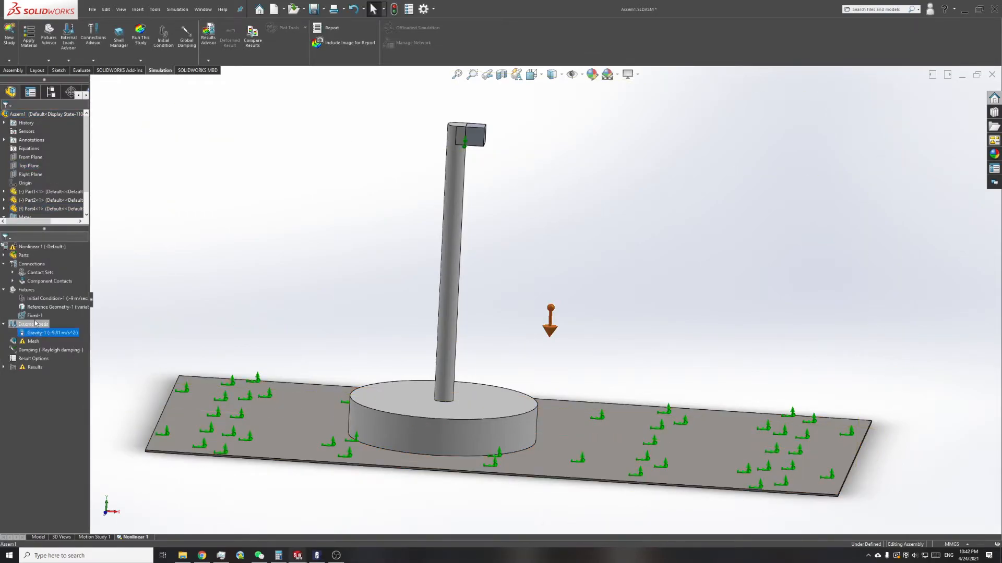
Step: Review the study's fixtures, initial condition, contact definitions and mesh commands
click(33, 317)
click(27, 308)
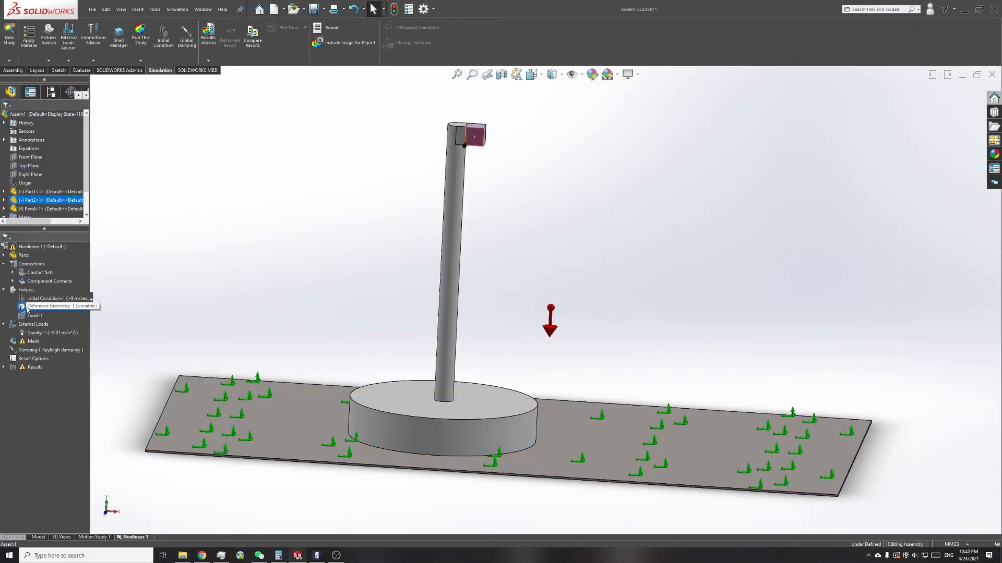
click(26, 299)
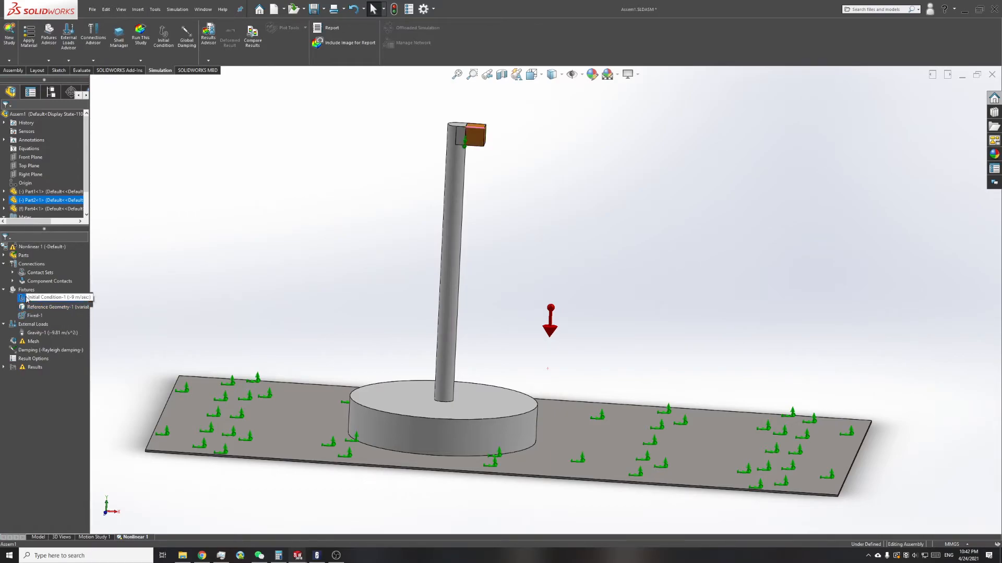
click(34, 283)
click(35, 274)
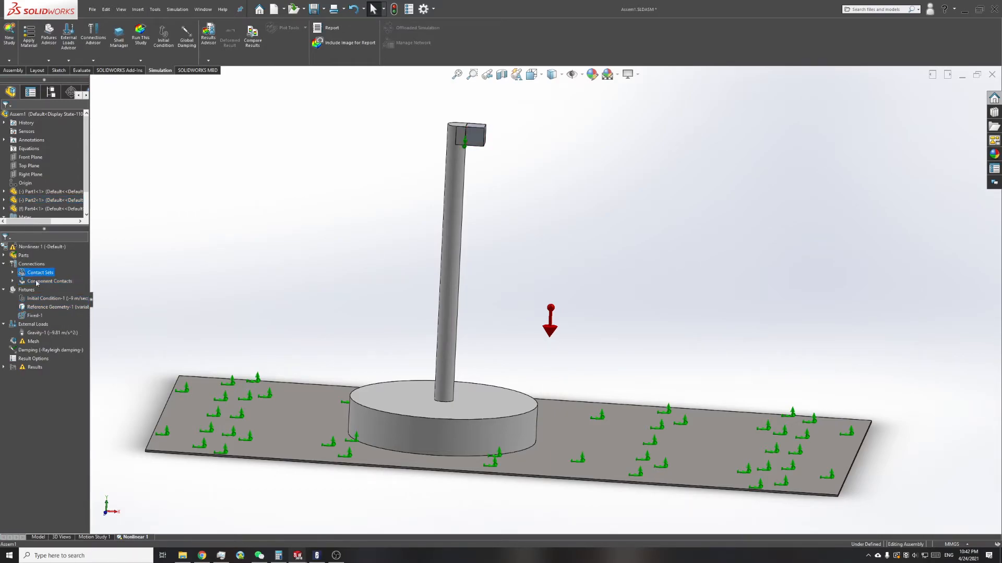
click(32, 342)
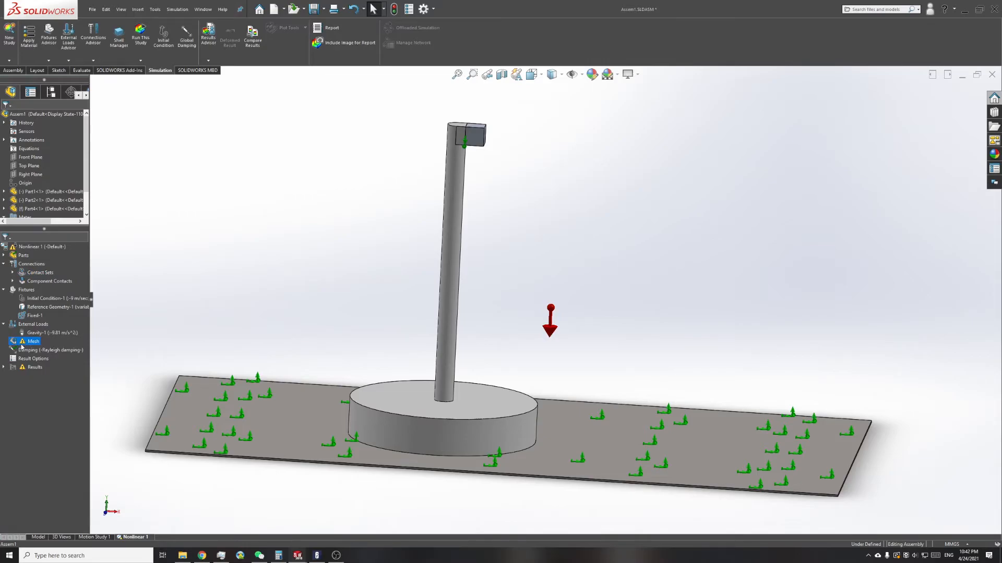
right_click(23, 342)
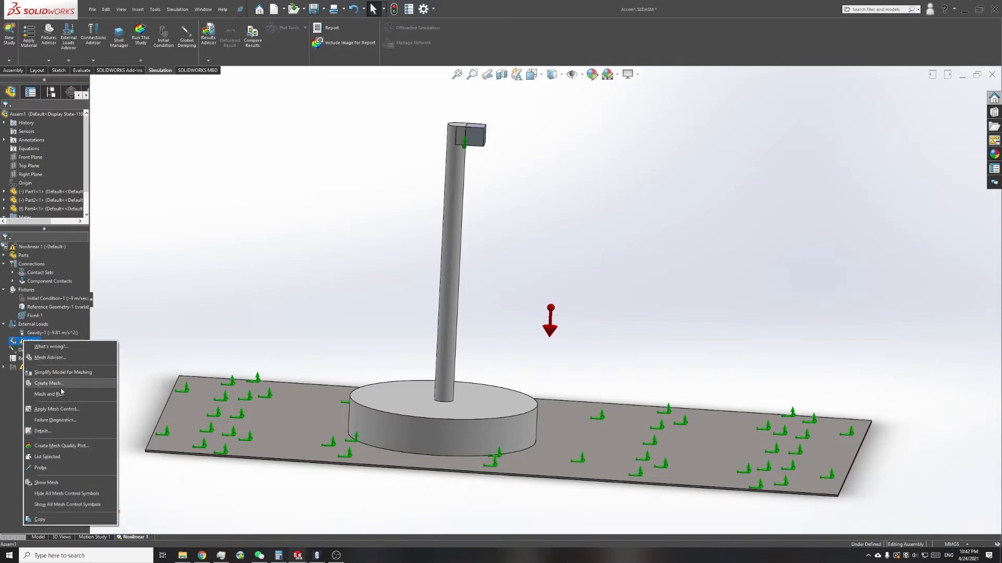
click(16, 420)
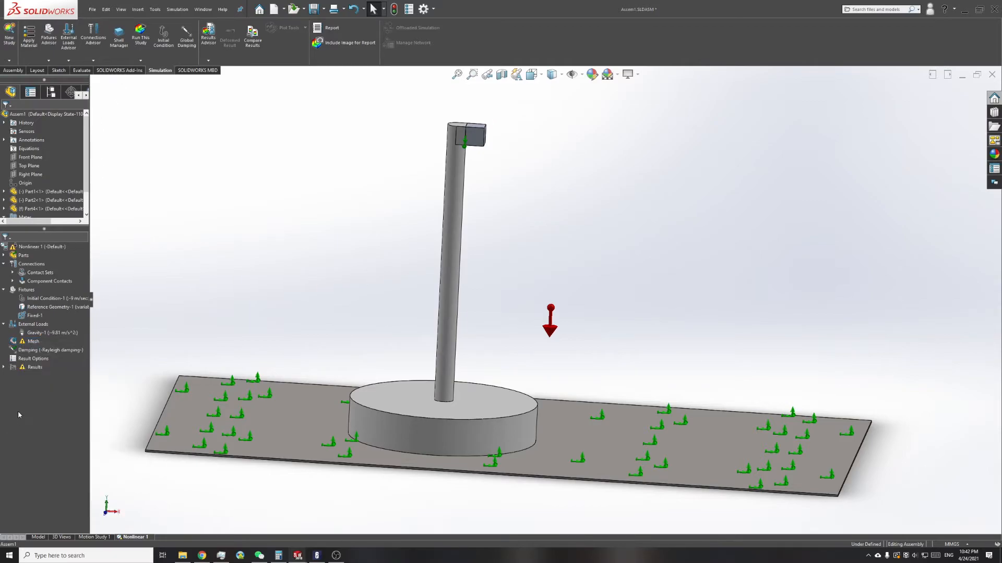
Step: Review the study's Rayleigh damping coefficients alpha and beta, and accept them
right_click(31, 353)
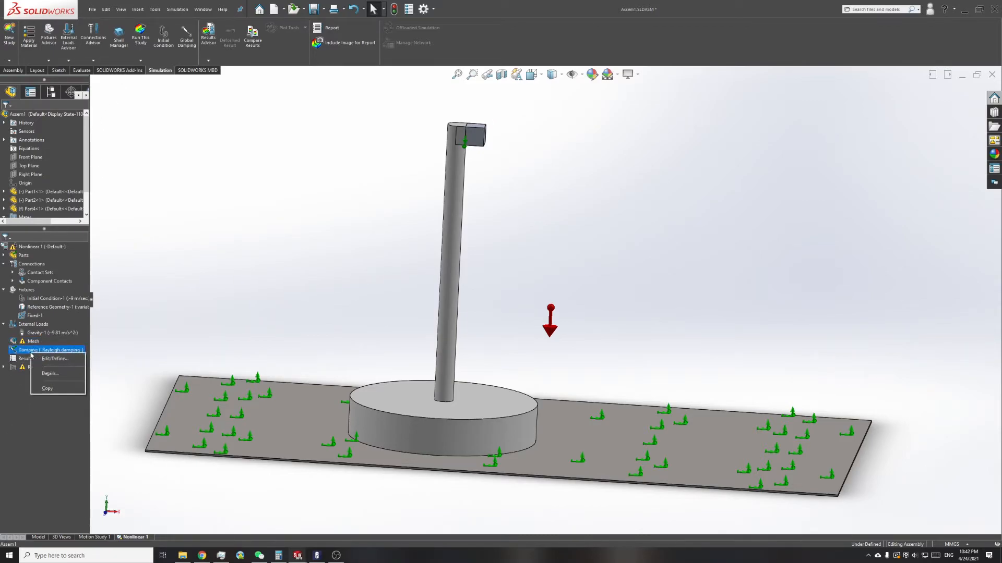
click(42, 358)
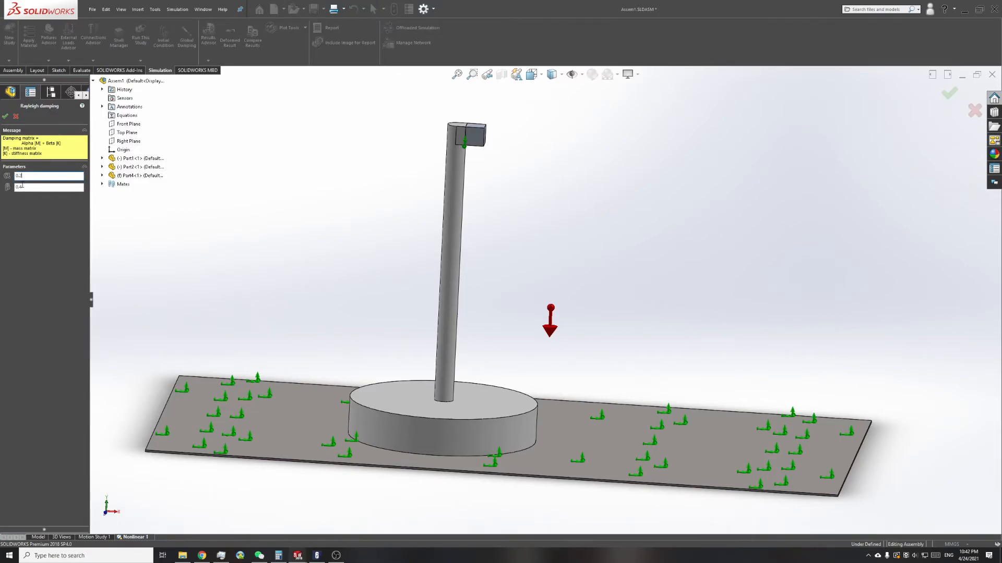
click(19, 187)
drag(22, 177, 15, 194)
click(30, 190)
double_click(30, 176)
click(27, 176)
click(6, 116)
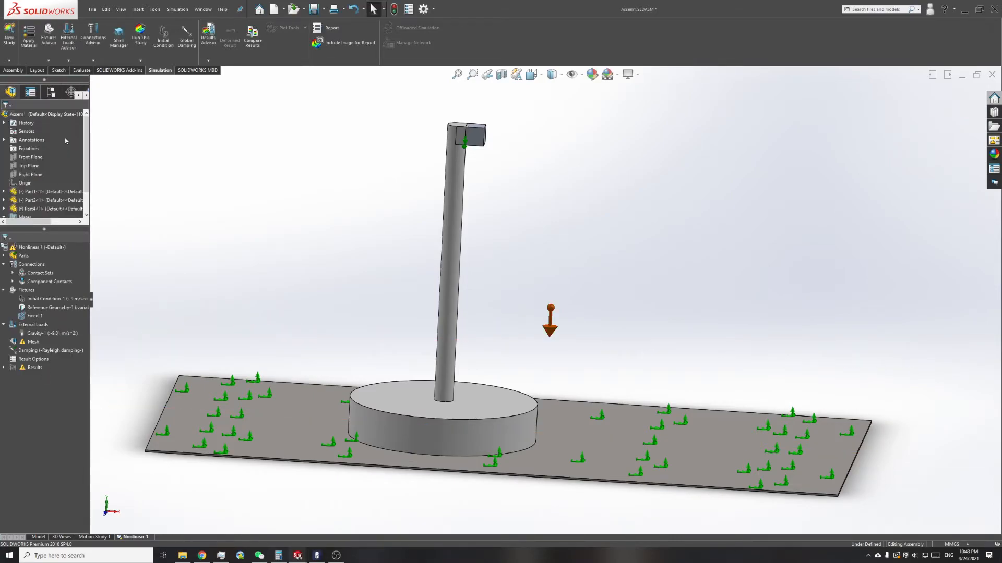
Step: Run the Nonlinear 1 study with the solver's detailed status shown
click(140, 41)
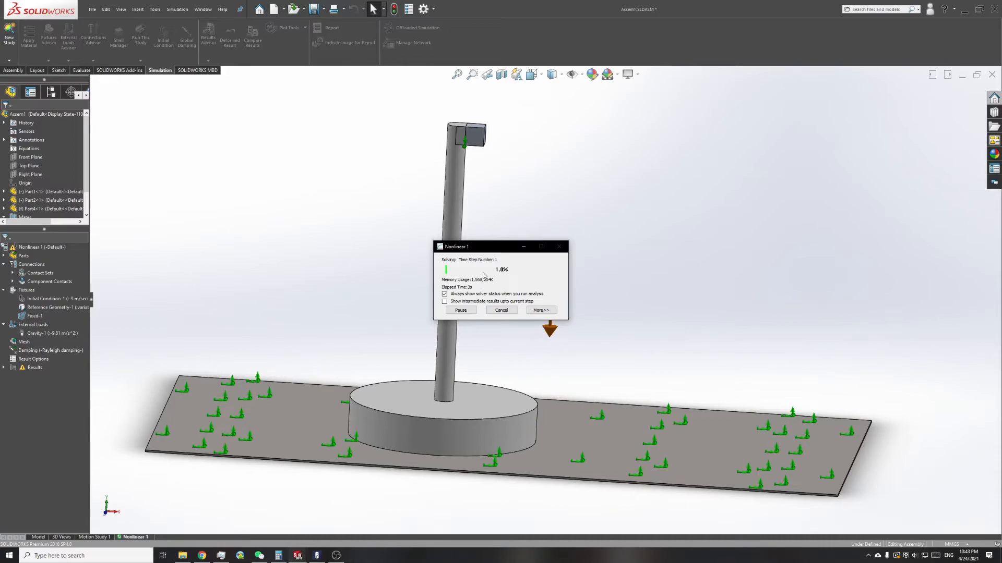
click(552, 310)
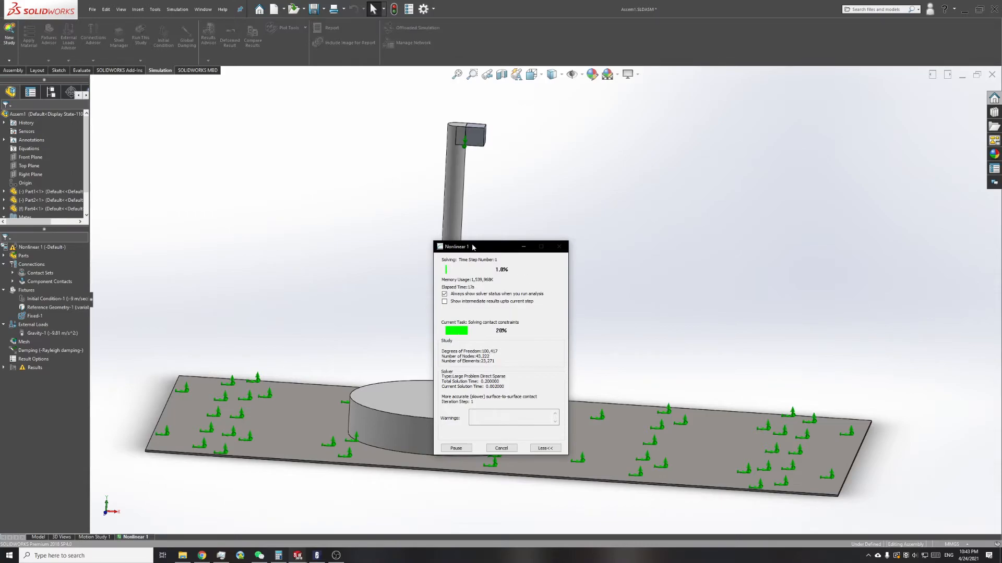
drag(472, 248, 476, 208)
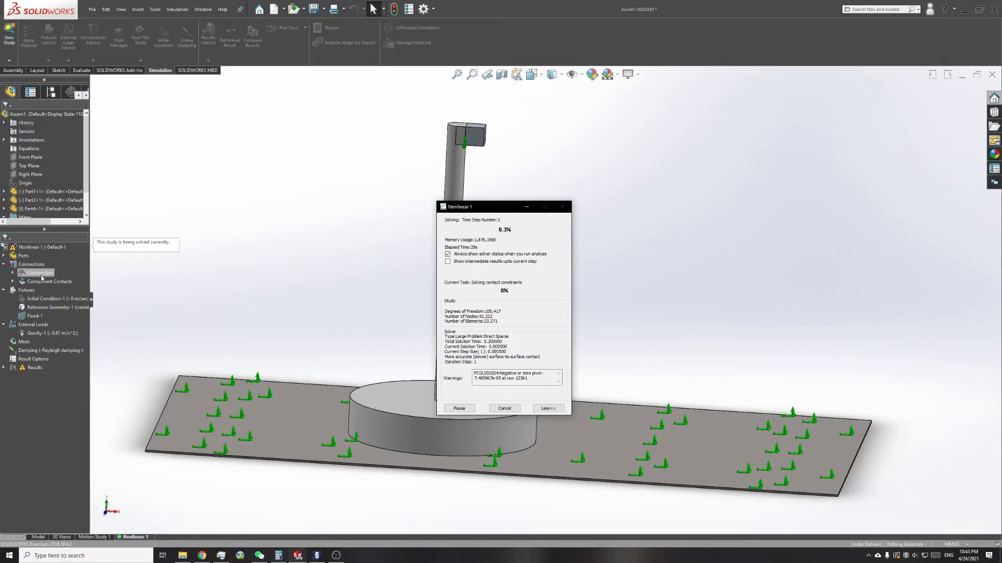
click(6, 256)
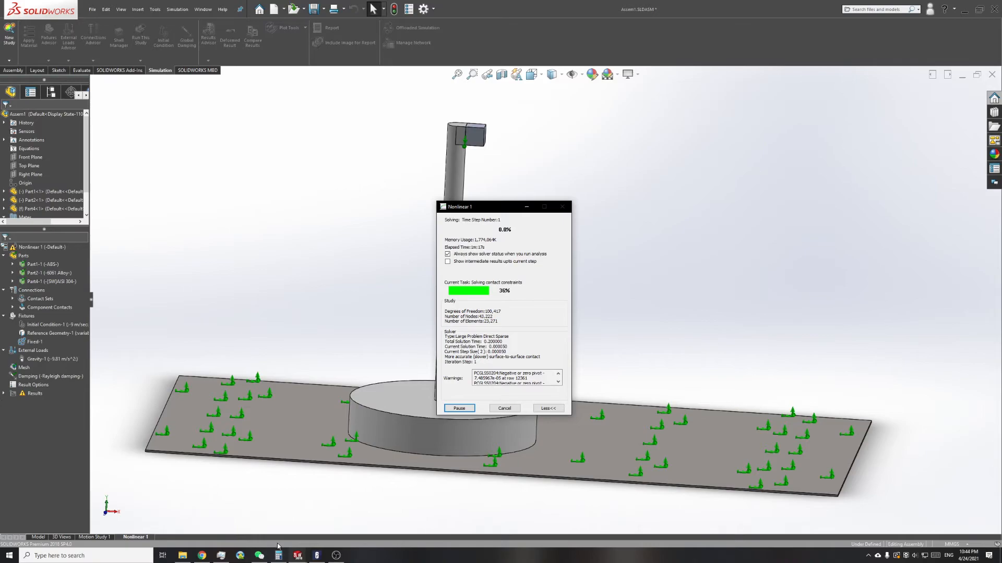
click(336, 555)
drag(372, 148, 242, 119)
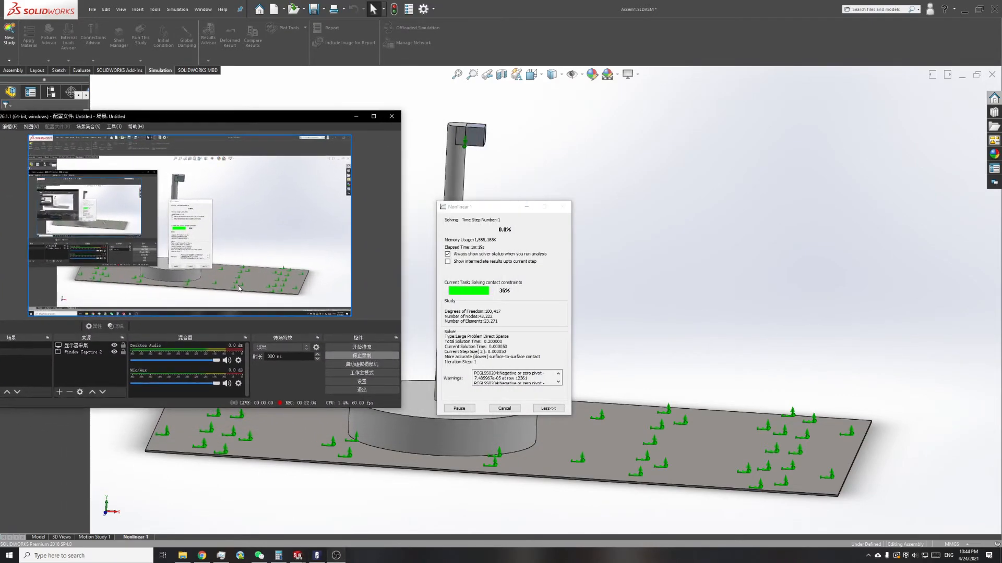
click(226, 384)
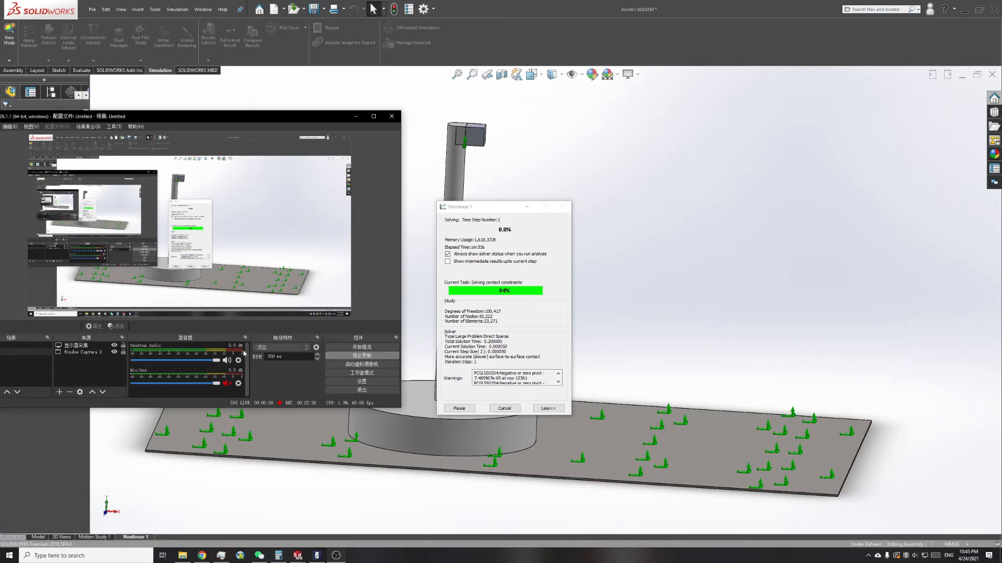
click(355, 117)
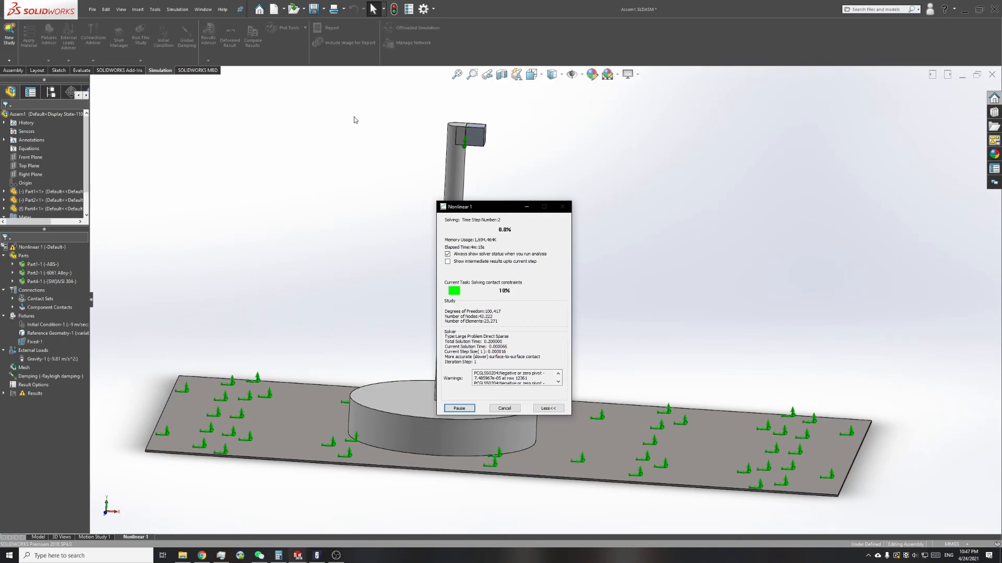
click(336, 556)
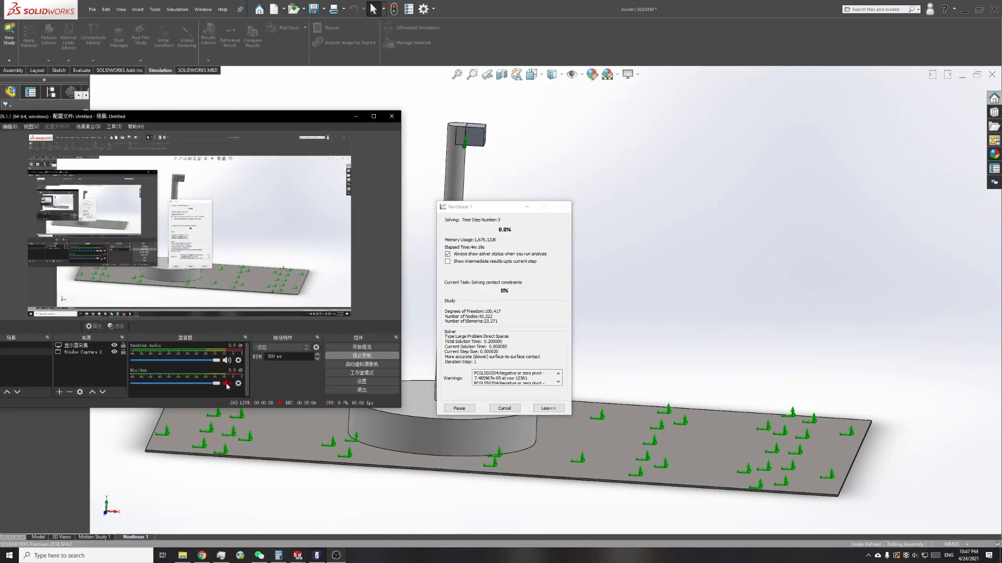
click(356, 117)
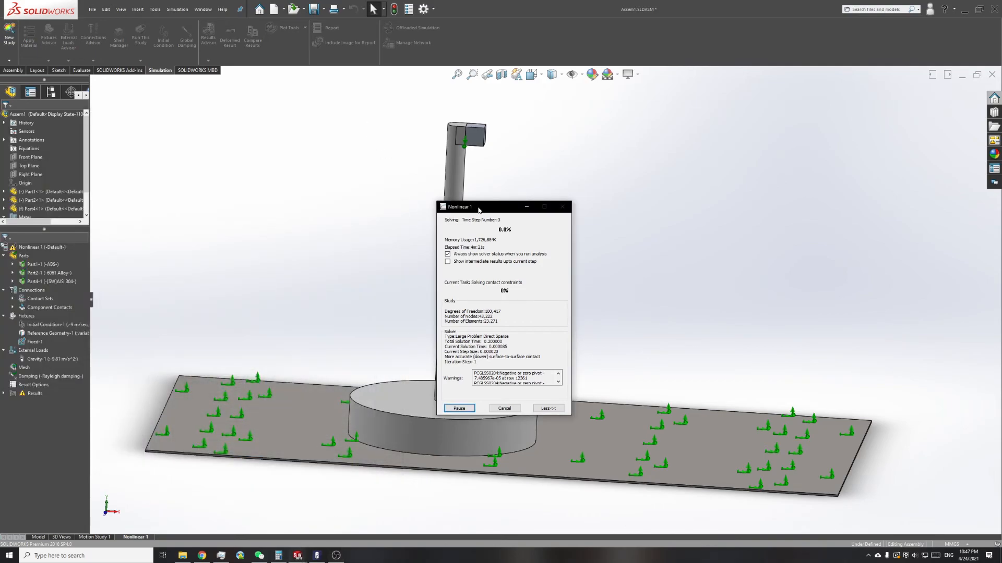
Step: Stop the running nonlinear analysis and inspect the von Mises stress plot along the post
drag(479, 210, 477, 203)
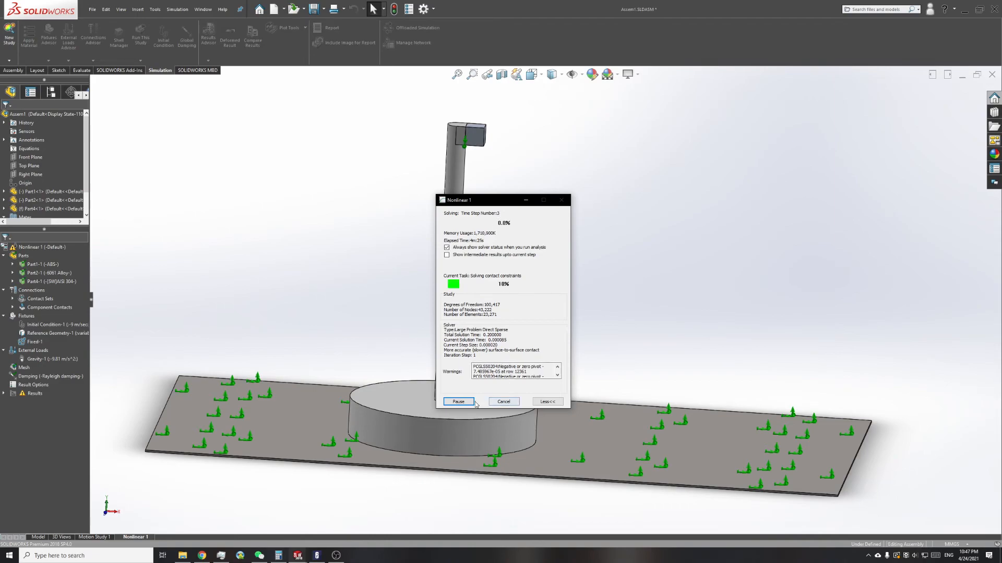
click(494, 402)
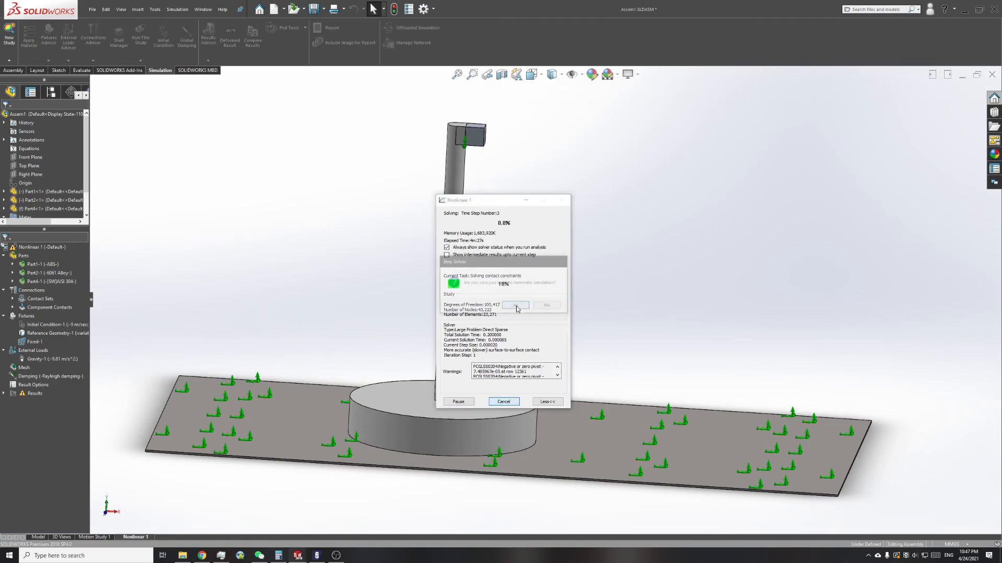
click(513, 311)
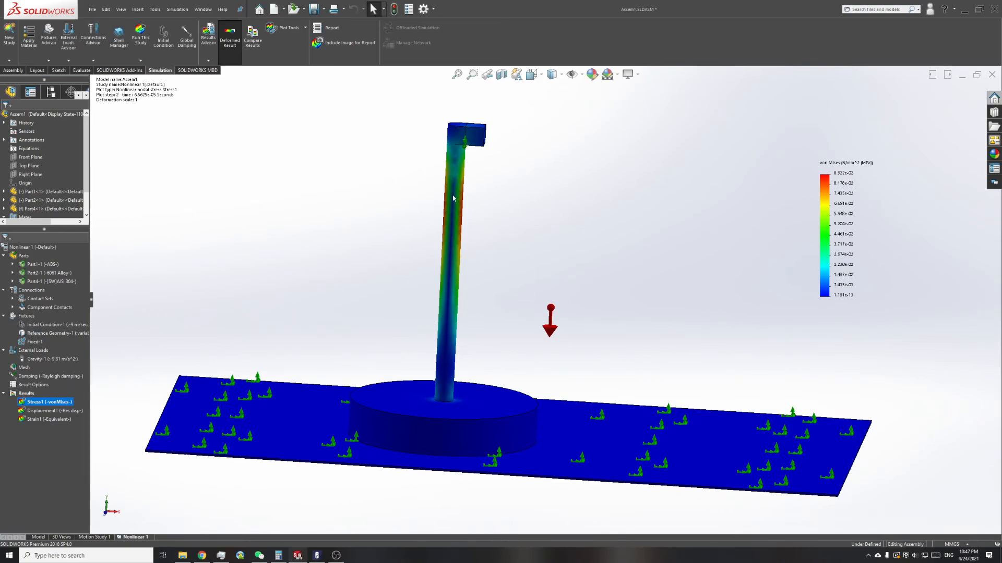
scroll(459, 231, down, 3)
mouse_move(459, 231)
middle_down()
mouse_move(425, 228)
mouse_move(476, 223)
middle_up()
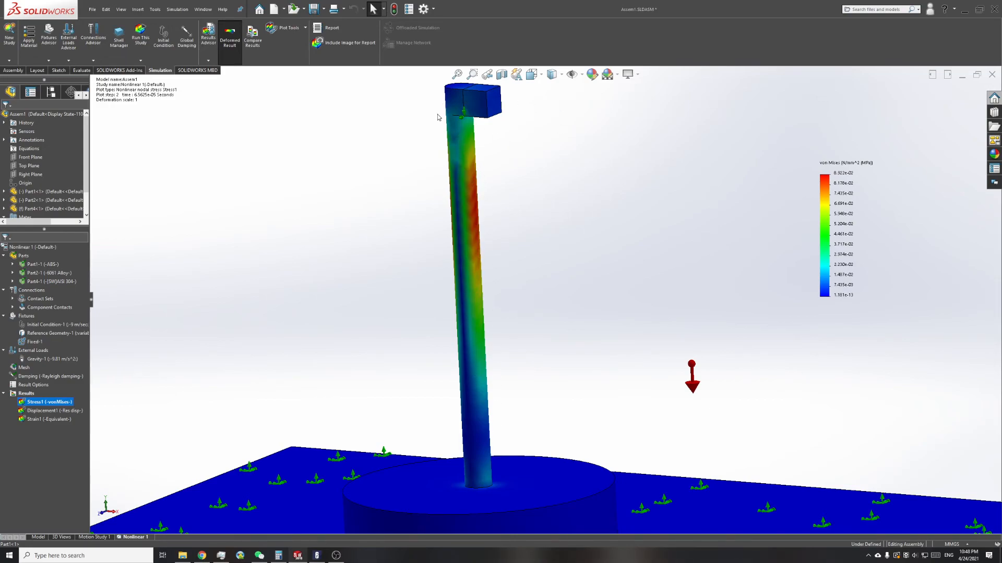
Step: Show the Displacement1 resultant displacement plot and view the post from the front
right_click(59, 414)
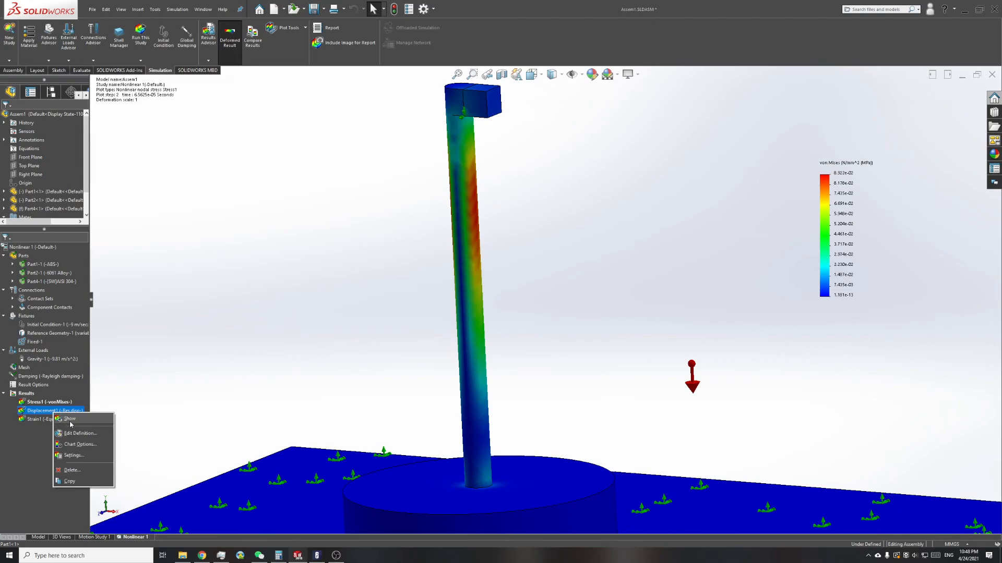
click(70, 419)
middle_drag(439, 212, 478, 110)
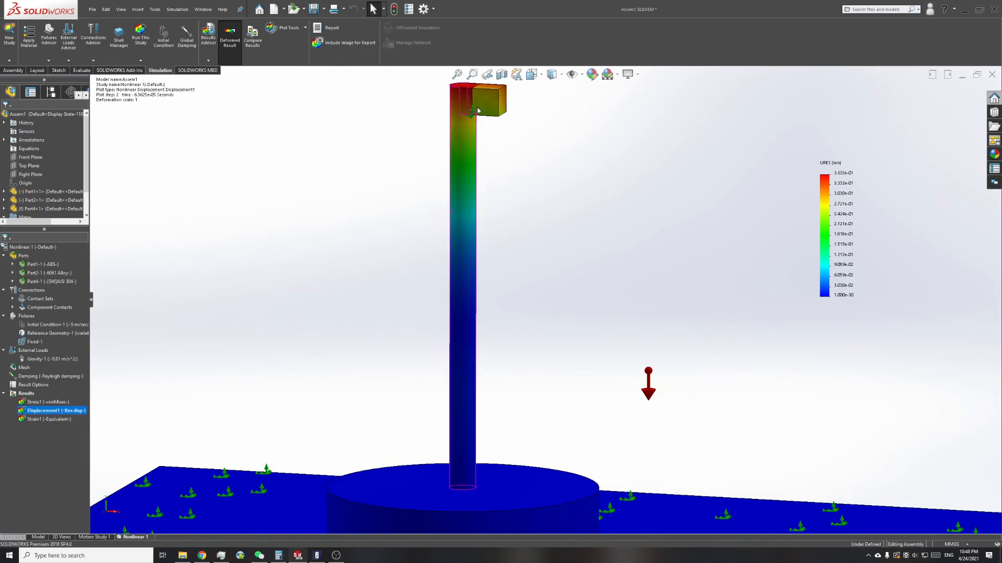
Step: Set the displacement plot to discrete fringes with mesh boundaries
right_click(72, 412)
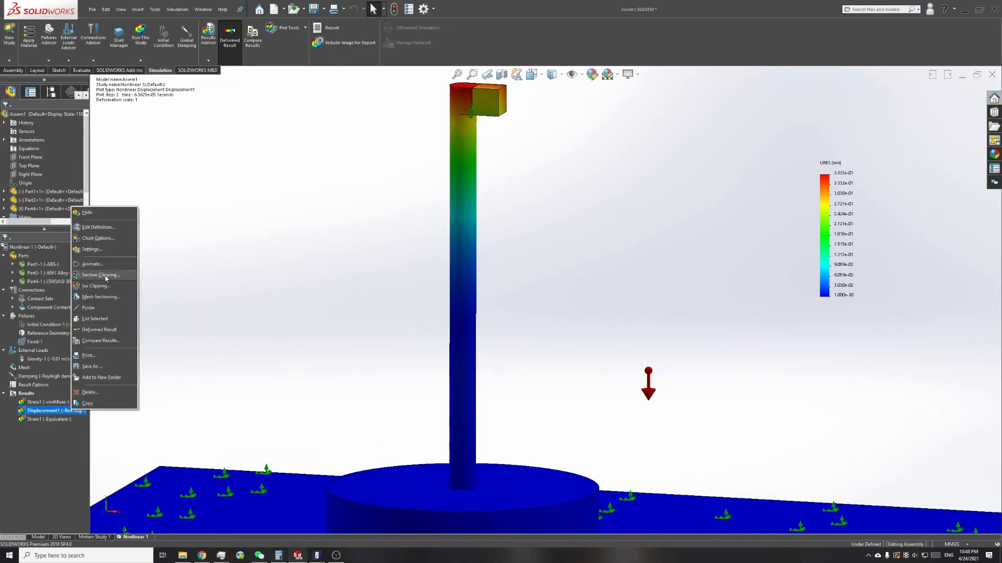
click(93, 238)
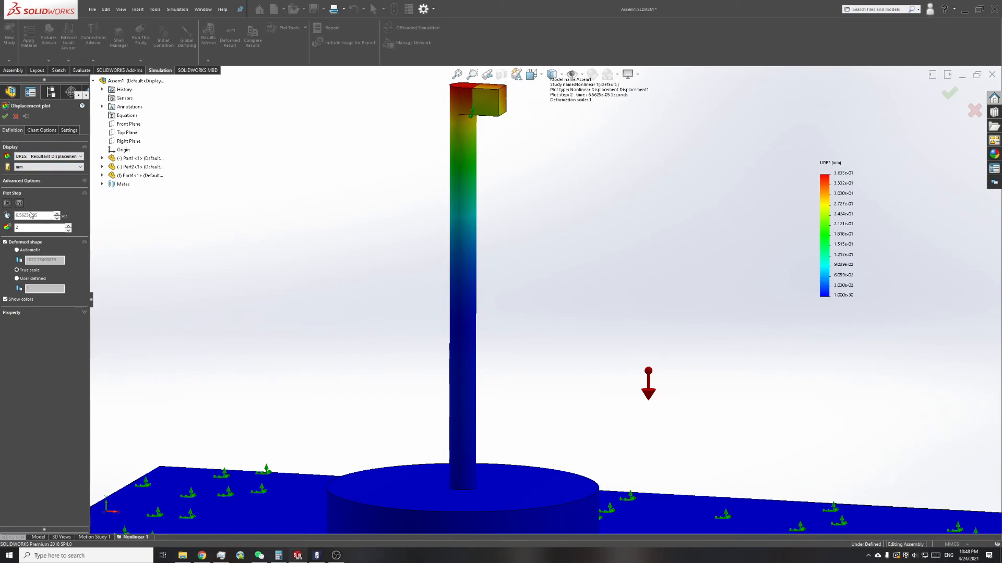
click(67, 131)
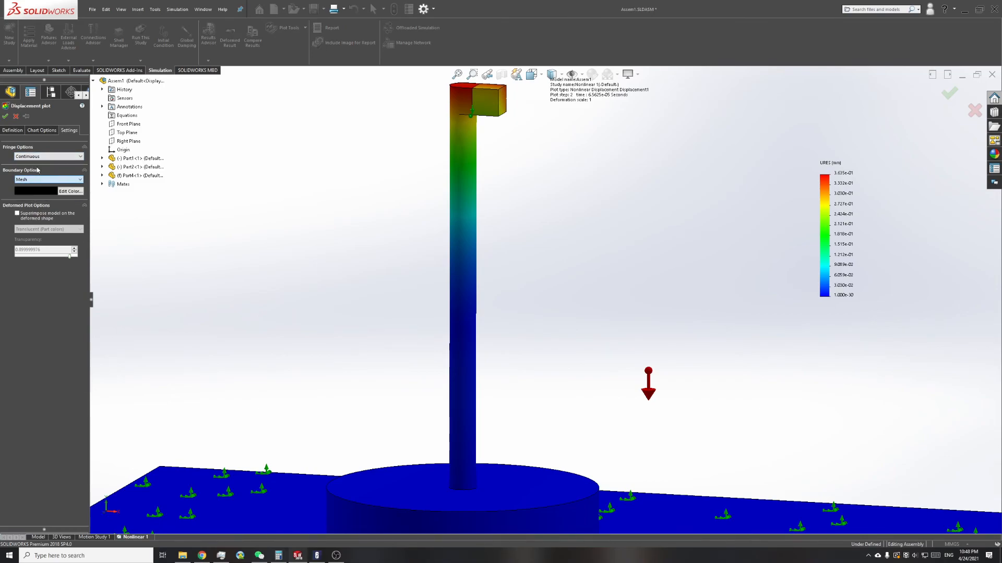
click(38, 158)
click(32, 168)
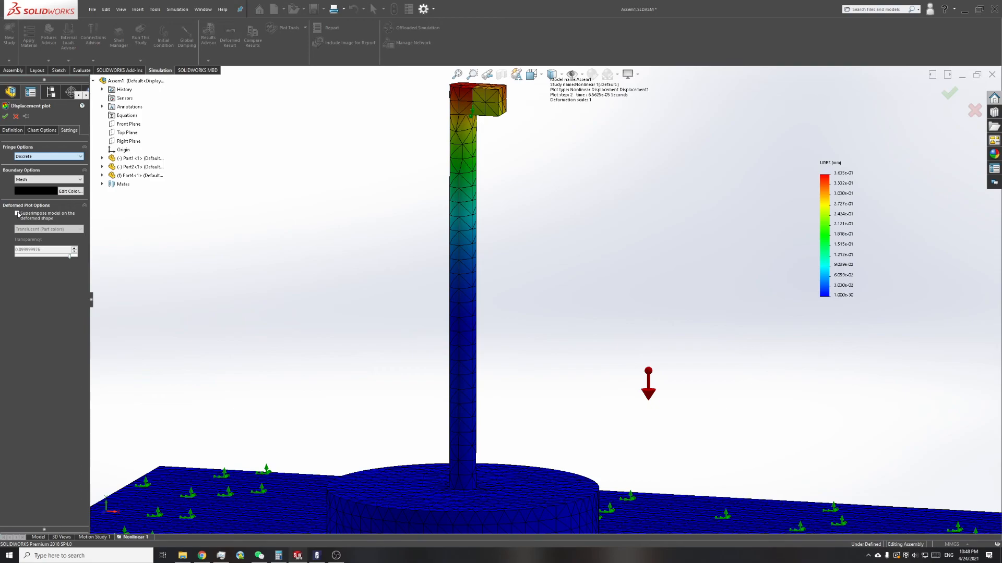
Step: Superimpose the translucent undeformed model on the deformed shape with a transparency of 0.74
click(17, 214)
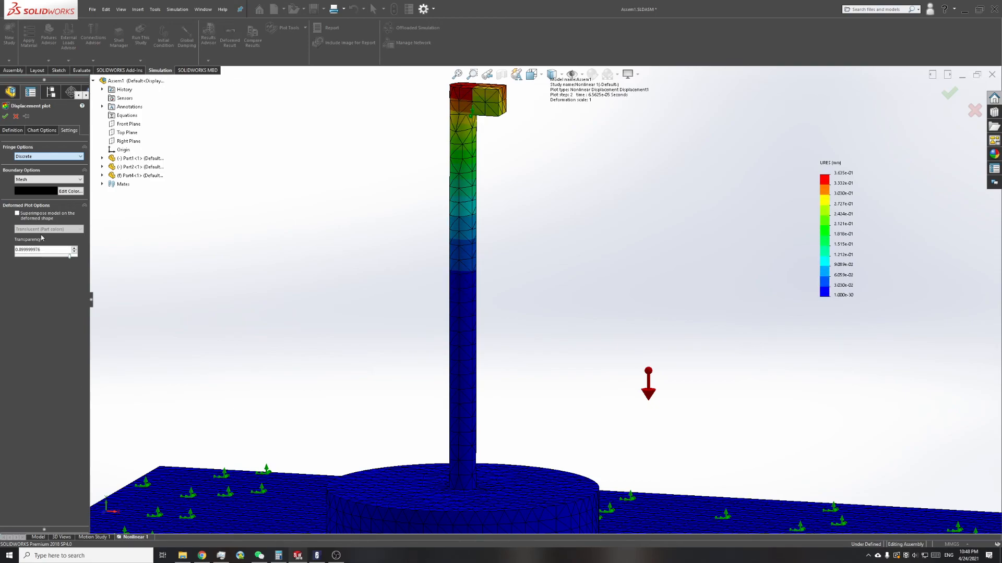
click(17, 213)
click(60, 256)
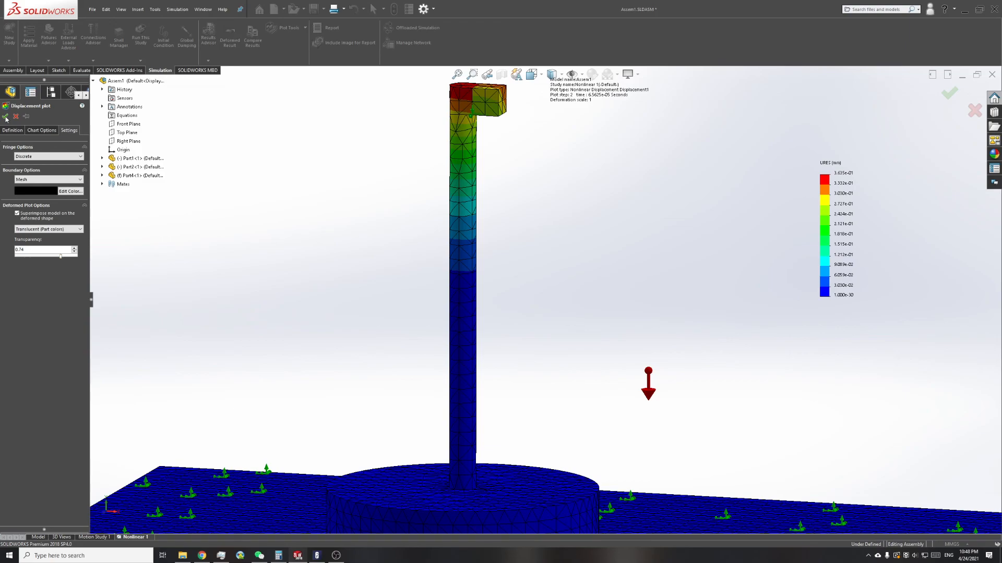
Step: Turn on the maximum value annotation in the displacement plot and accept the plot settings
click(43, 131)
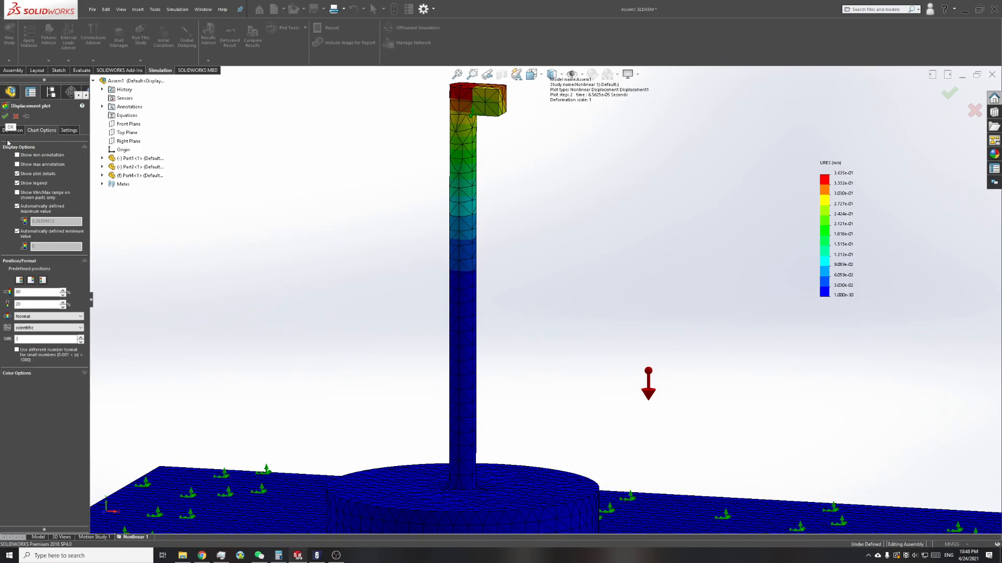
click(17, 164)
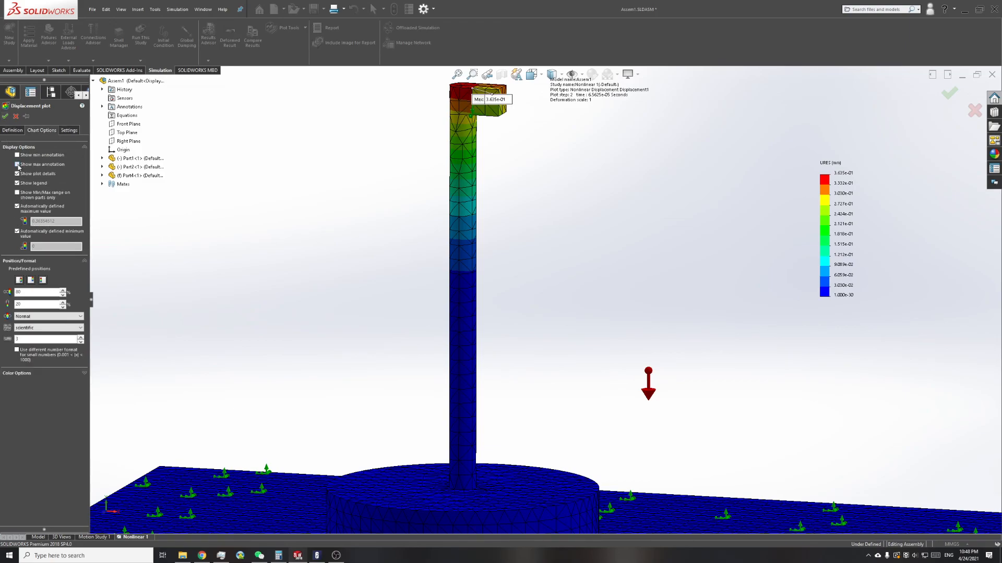
click(5, 119)
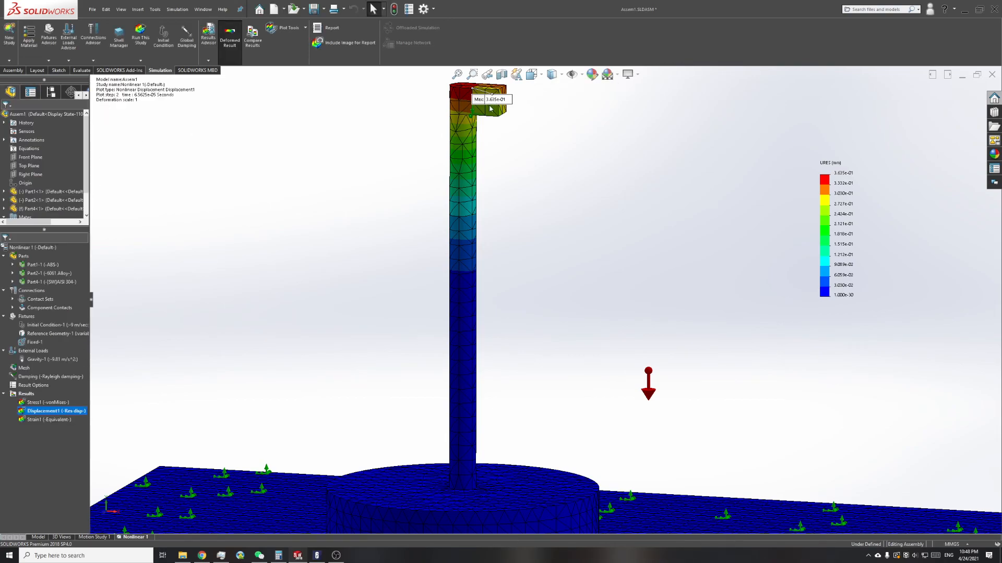
middle_drag(485, 169, 486, 174)
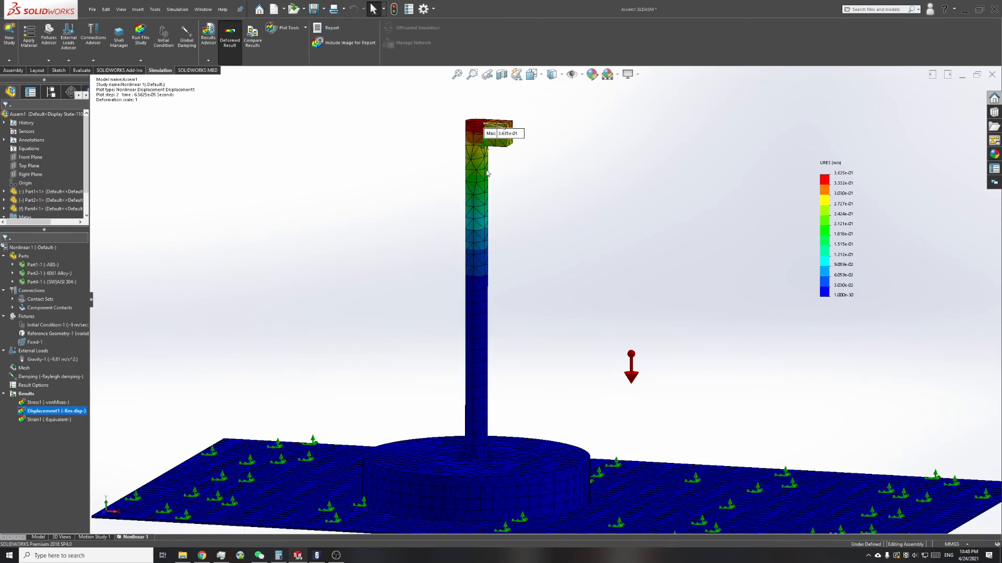
Step: Review the Nonlinear 1 study's end time, time increments and solver properties, and accept them
right_click(52, 247)
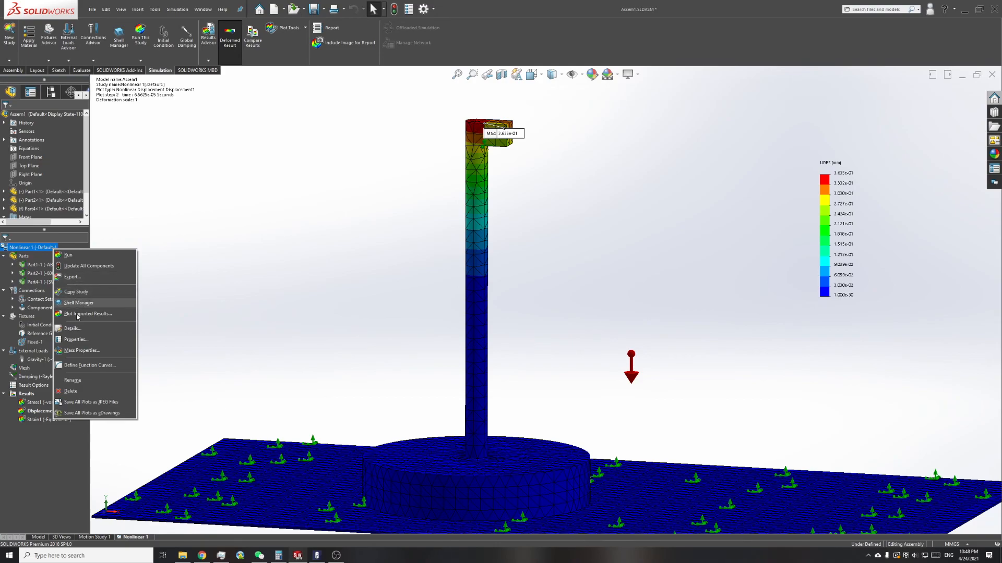
click(76, 340)
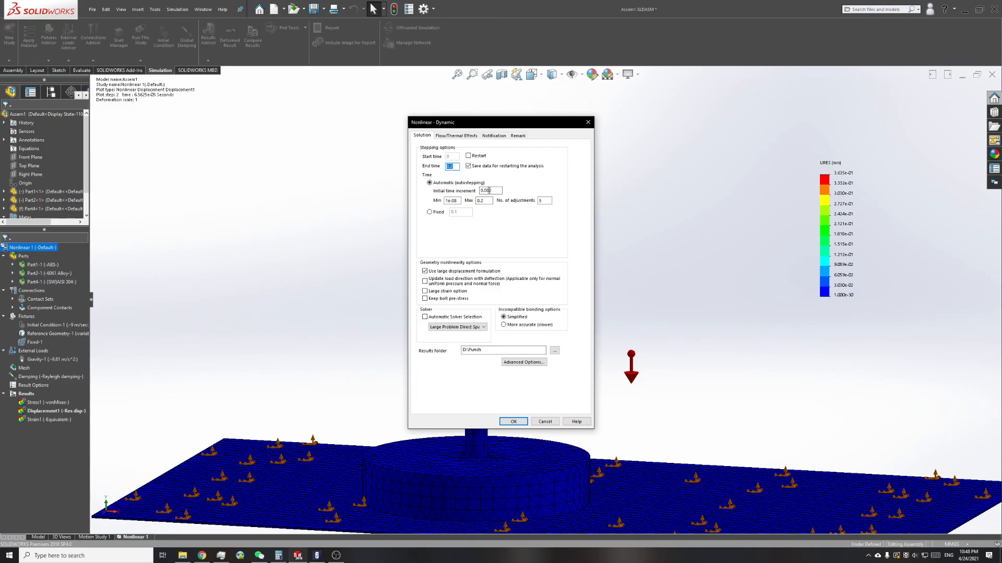
click(515, 422)
Step: Inspect the displacement plot around the post's round base and its contact with the plate
middle_drag(495, 272, 472, 490)
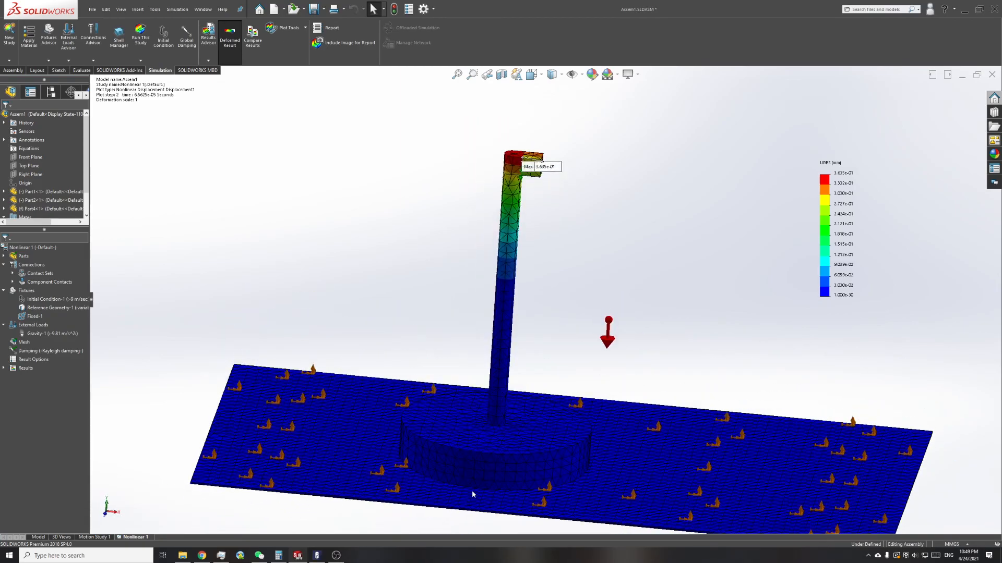
scroll(477, 485, down, 5)
mouse_move(480, 408)
middle_down()
mouse_move(480, 365)
mouse_move(487, 391)
middle_up()
scroll(486, 402, down, 2)
scroll(488, 400, up, 8)
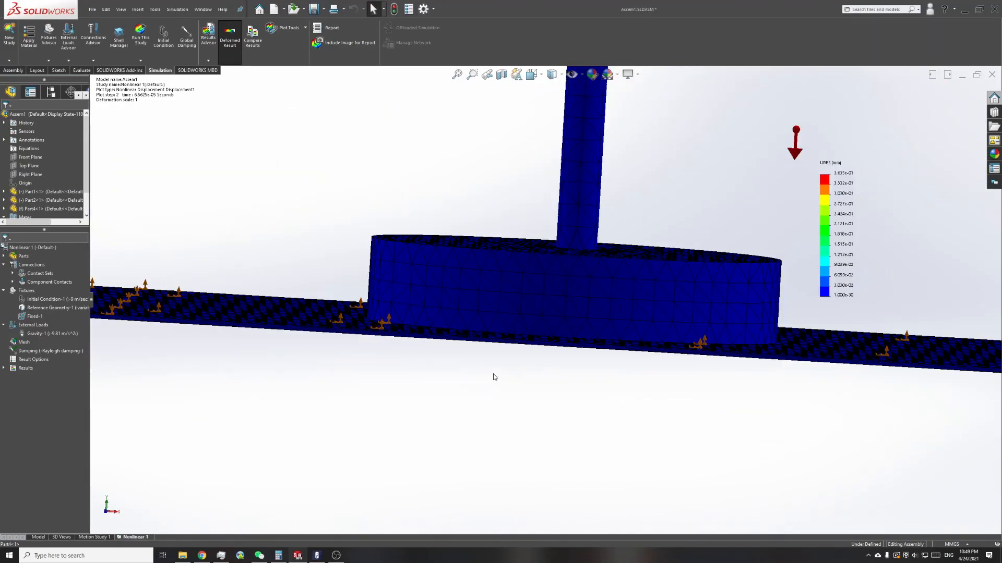
scroll(590, 154, down, 3)
scroll(562, 107, up, 1)
scroll(563, 107, down, 2)
middle_drag(563, 107, 543, 141)
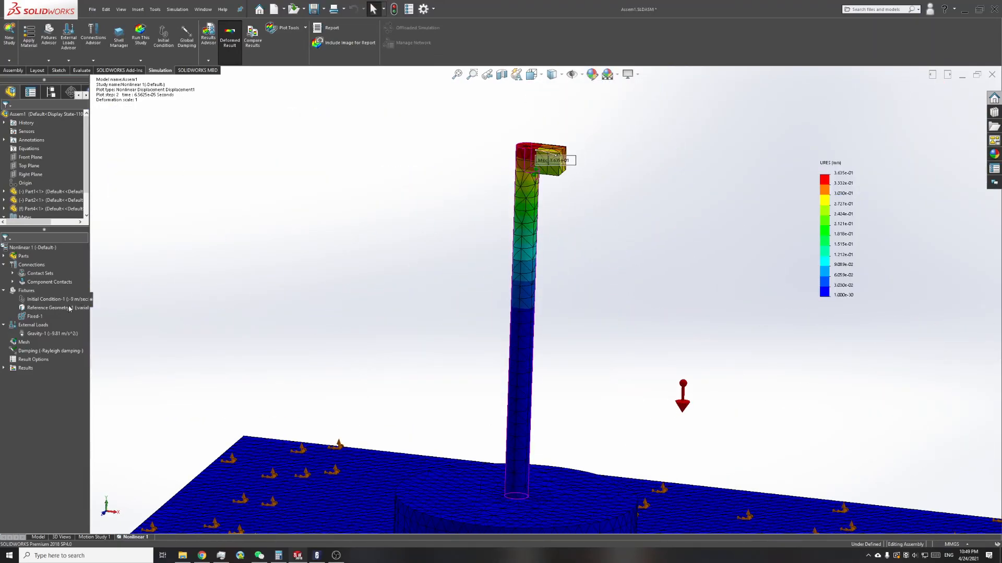
Step: Expand the study results, show the Displacement1 plot and start its animation
click(3, 369)
right_click(38, 386)
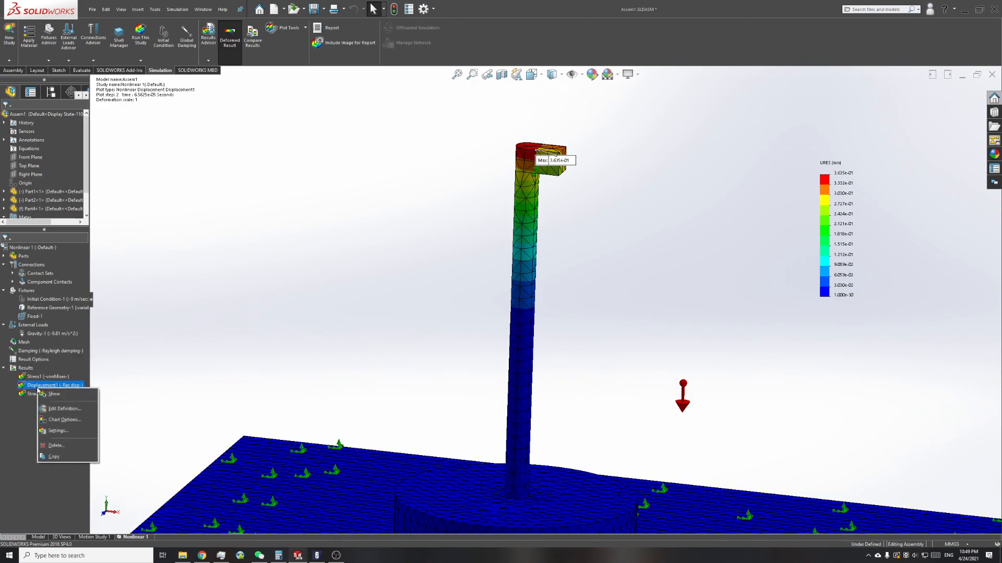
click(53, 395)
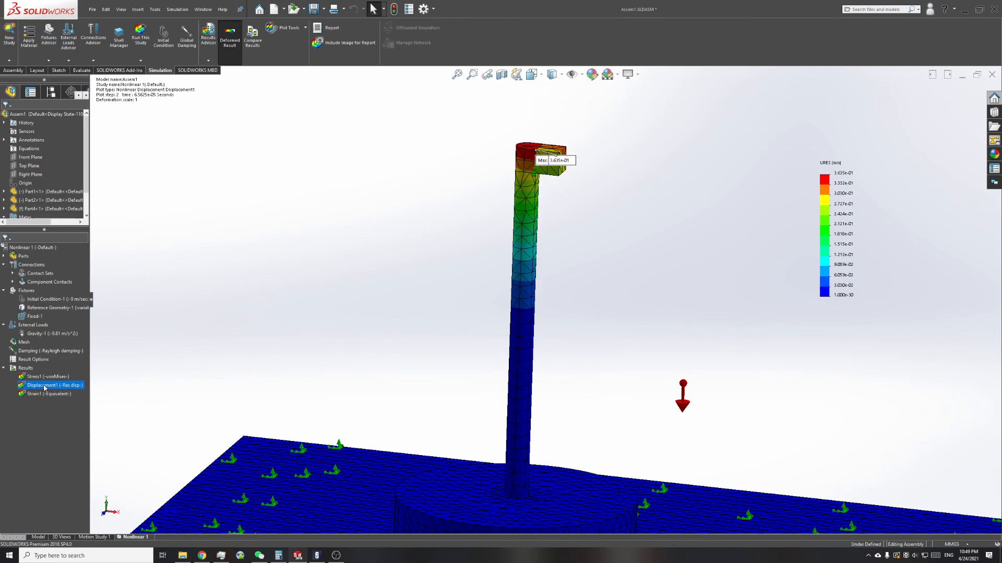
right_click(43, 386)
click(65, 239)
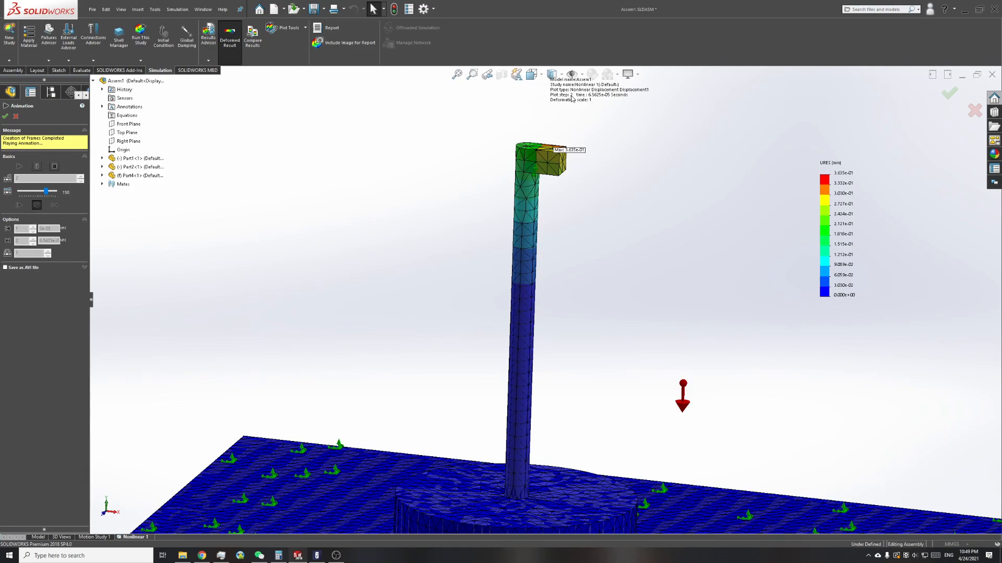
Step: Examine the animated displacement closely at the post's top block and over the whole assembly, and close the animation
scroll(540, 173, down, 10)
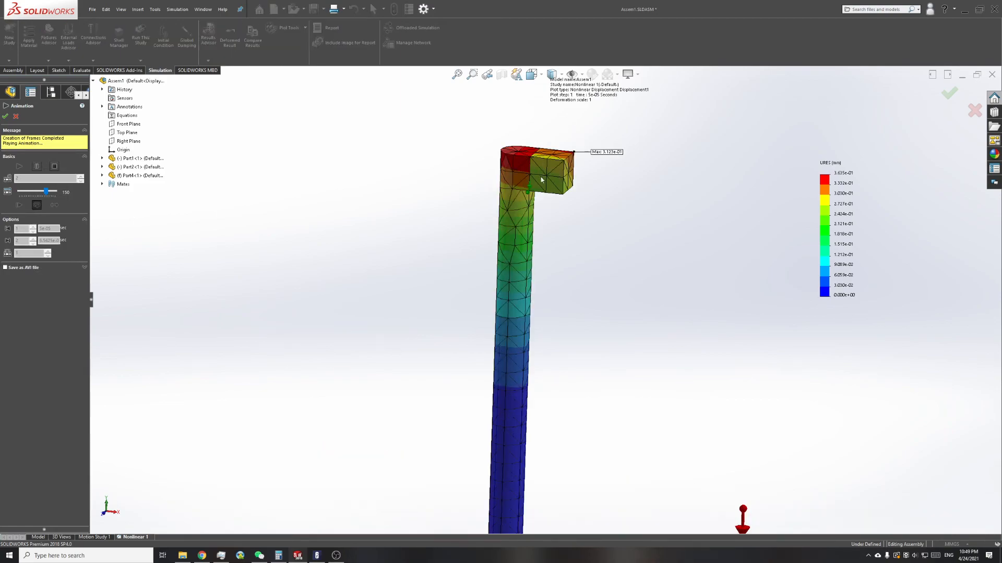
scroll(521, 219, down, 3)
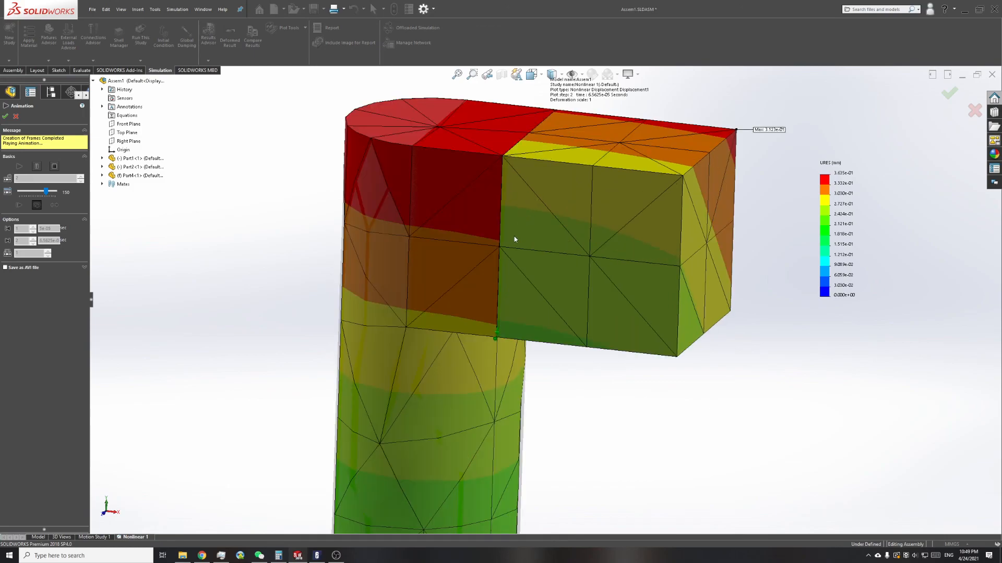
scroll(500, 277, down, 3)
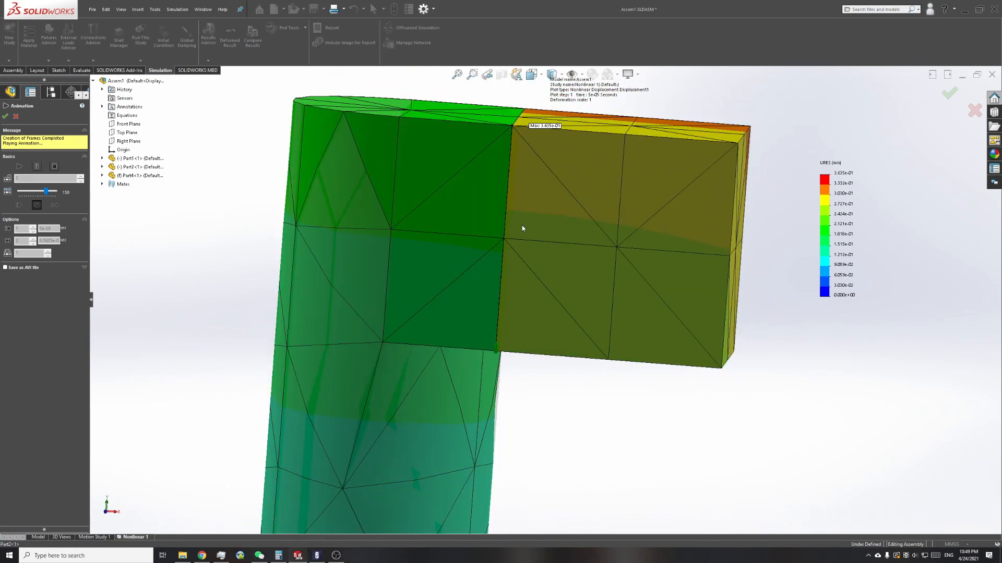
scroll(509, 246, up, 5)
scroll(505, 255, up, 10)
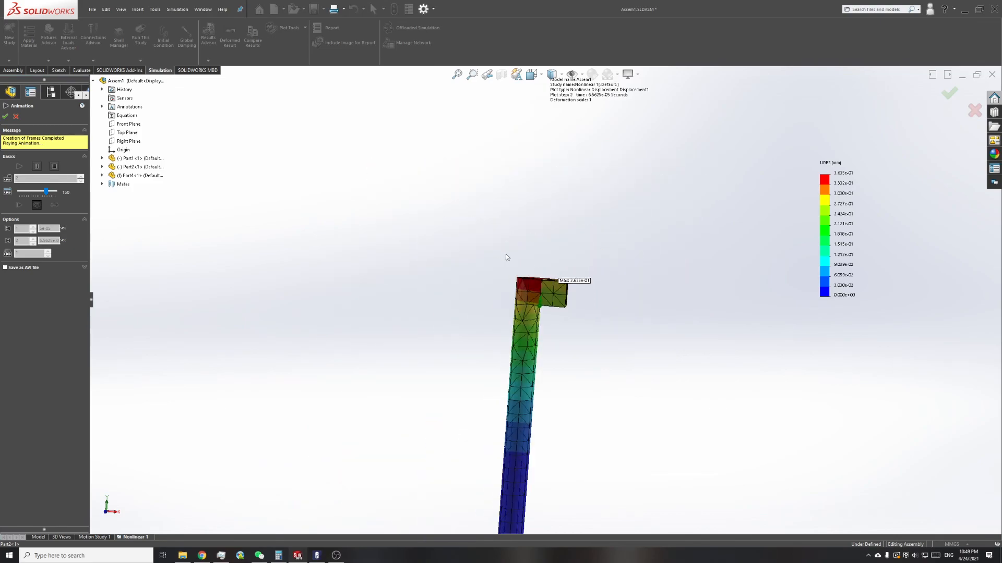
middle_drag(532, 341, 520, 401)
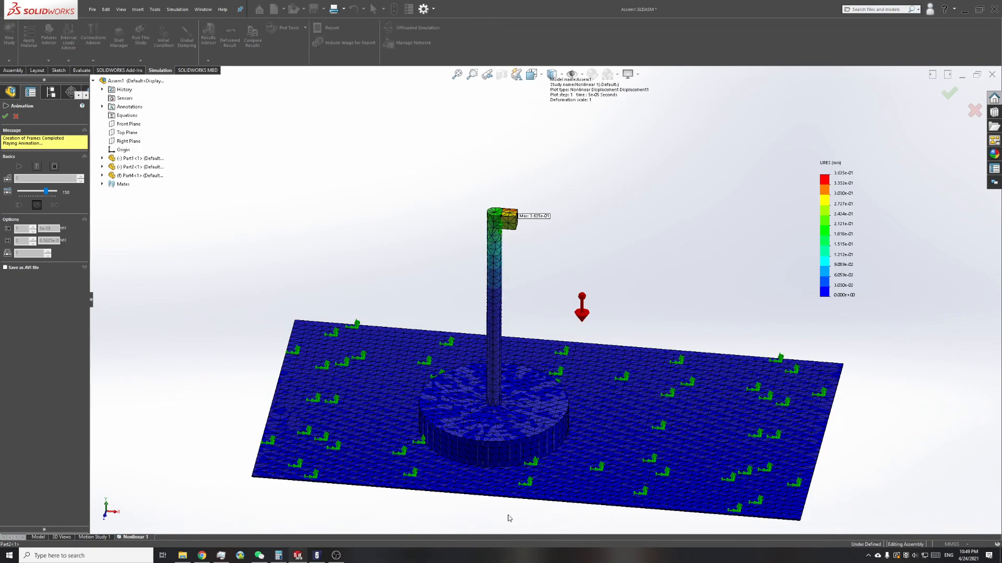
click(18, 118)
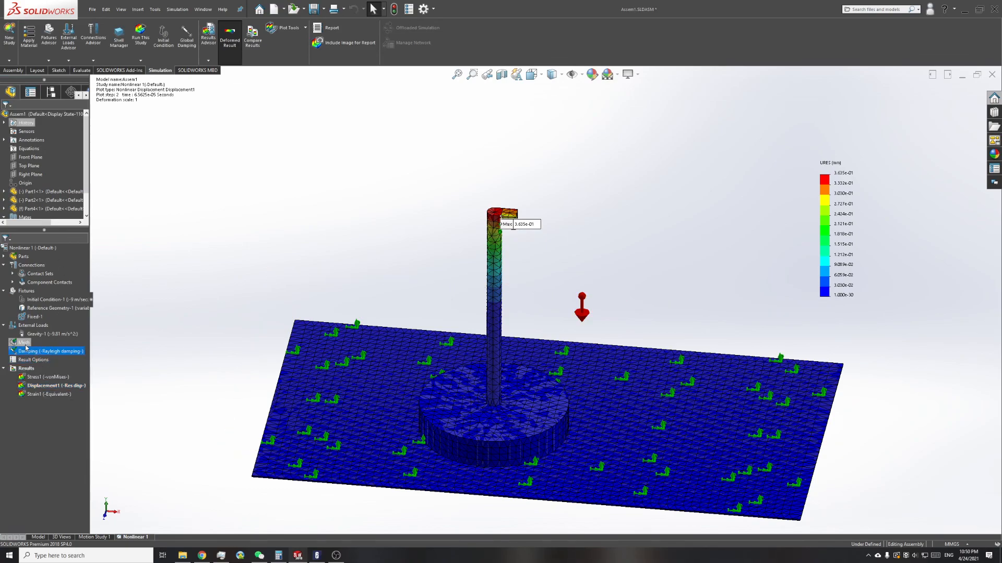
Step: Collapse the Connections, Fixtures, External Loads and Results branches of the study tree
click(34, 317)
click(5, 265)
click(5, 275)
click(4, 283)
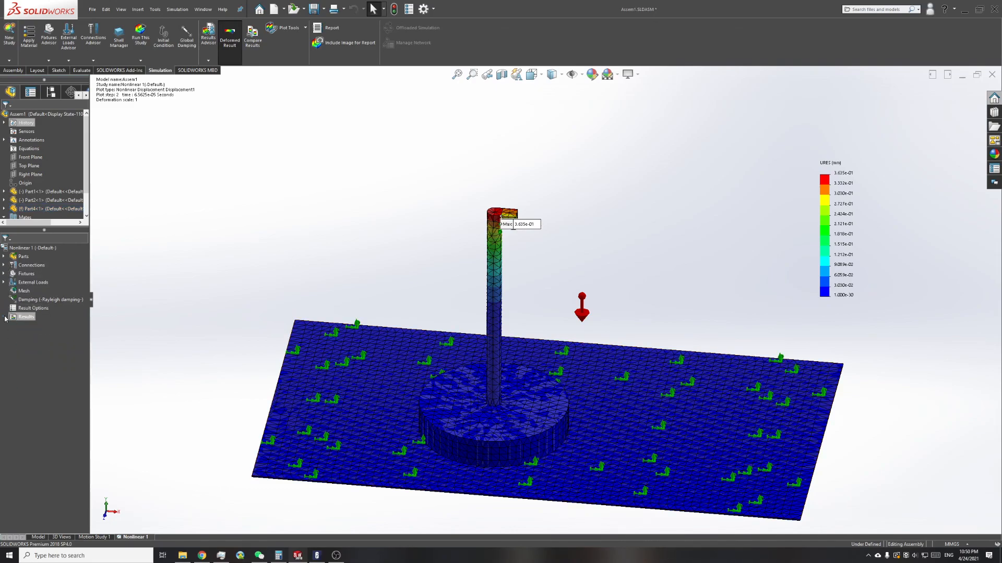